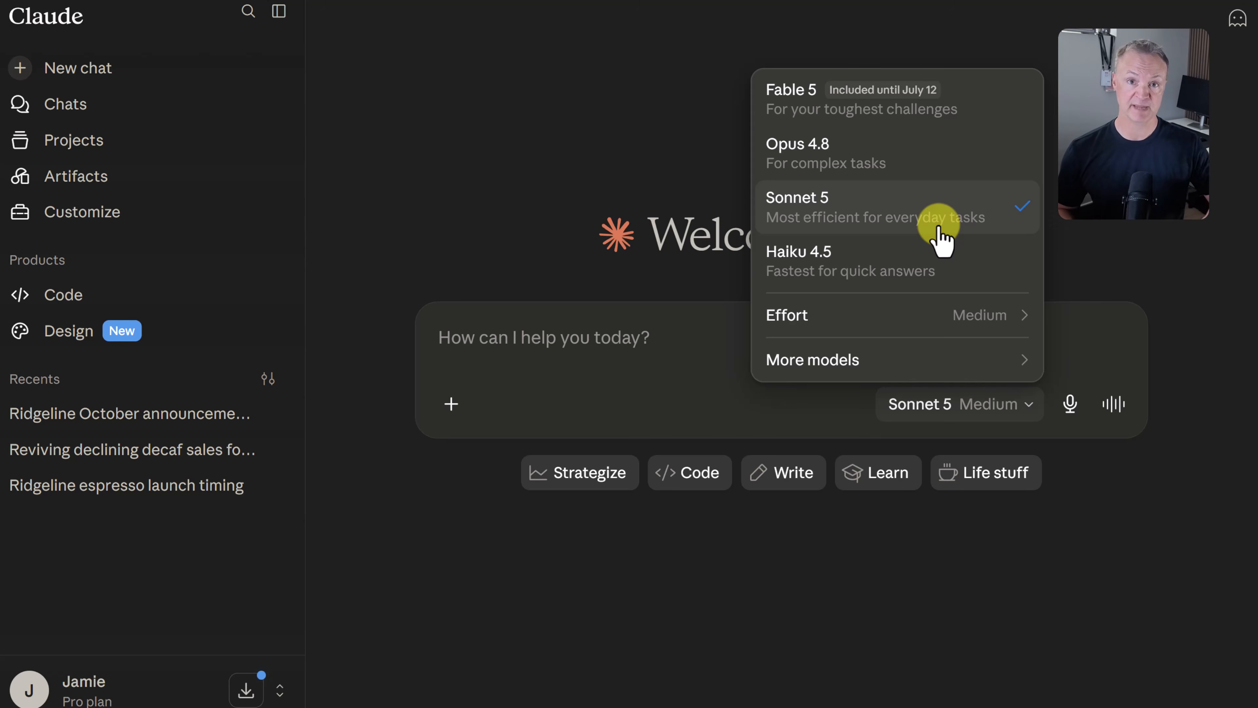
Look through the available models, the additional models and the effort levels offered for the chat.
mouse_move(962, 122)
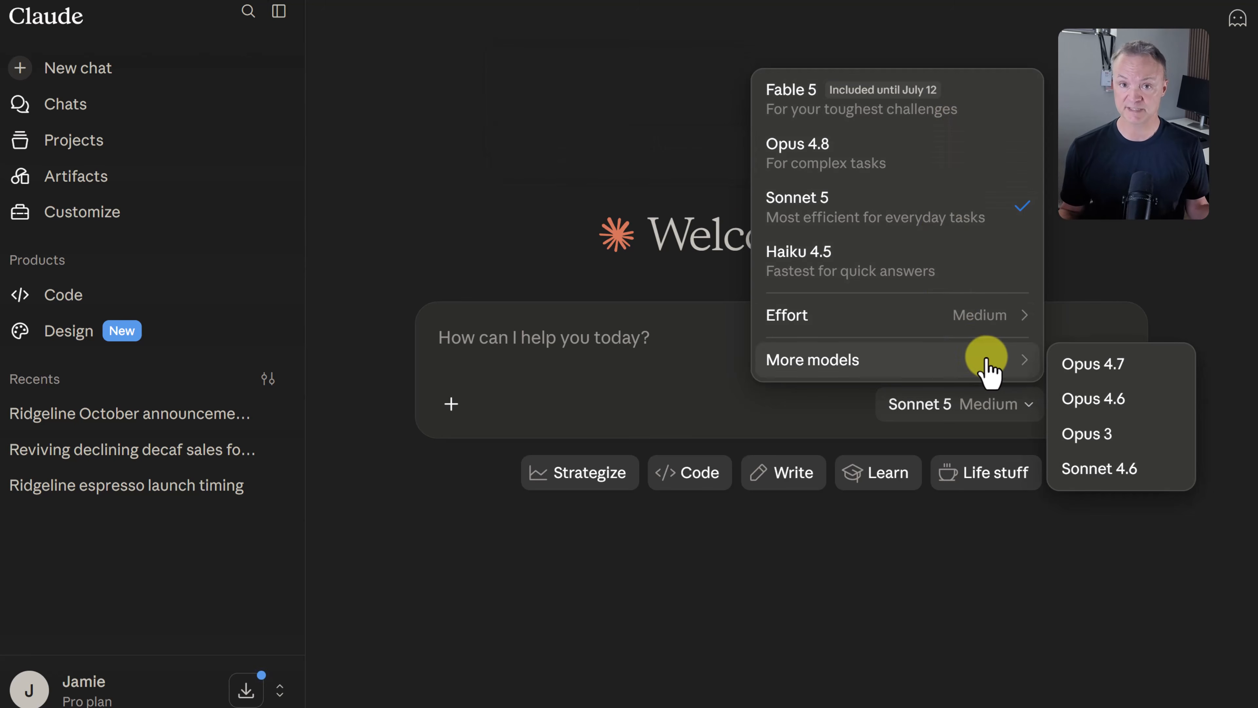
mouse_move(970, 327)
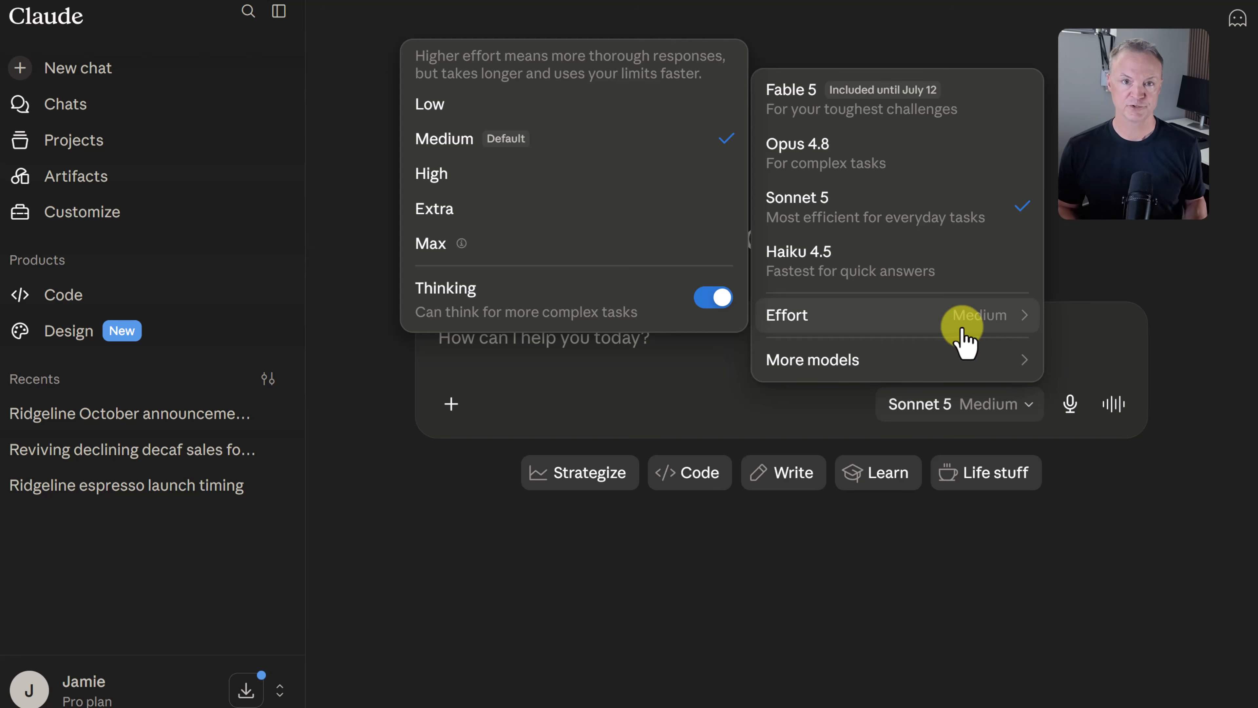
click(1059, 481)
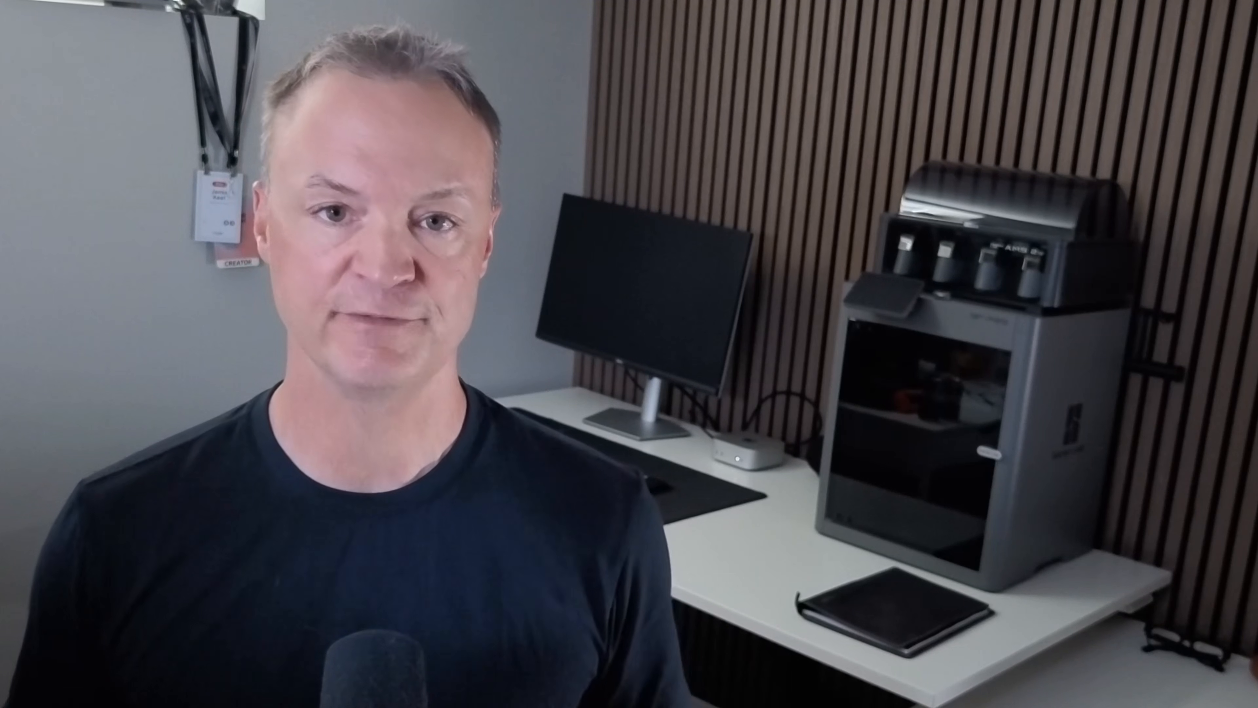
Send the simple prompt "write me an email" in the new chat.
text(wri)
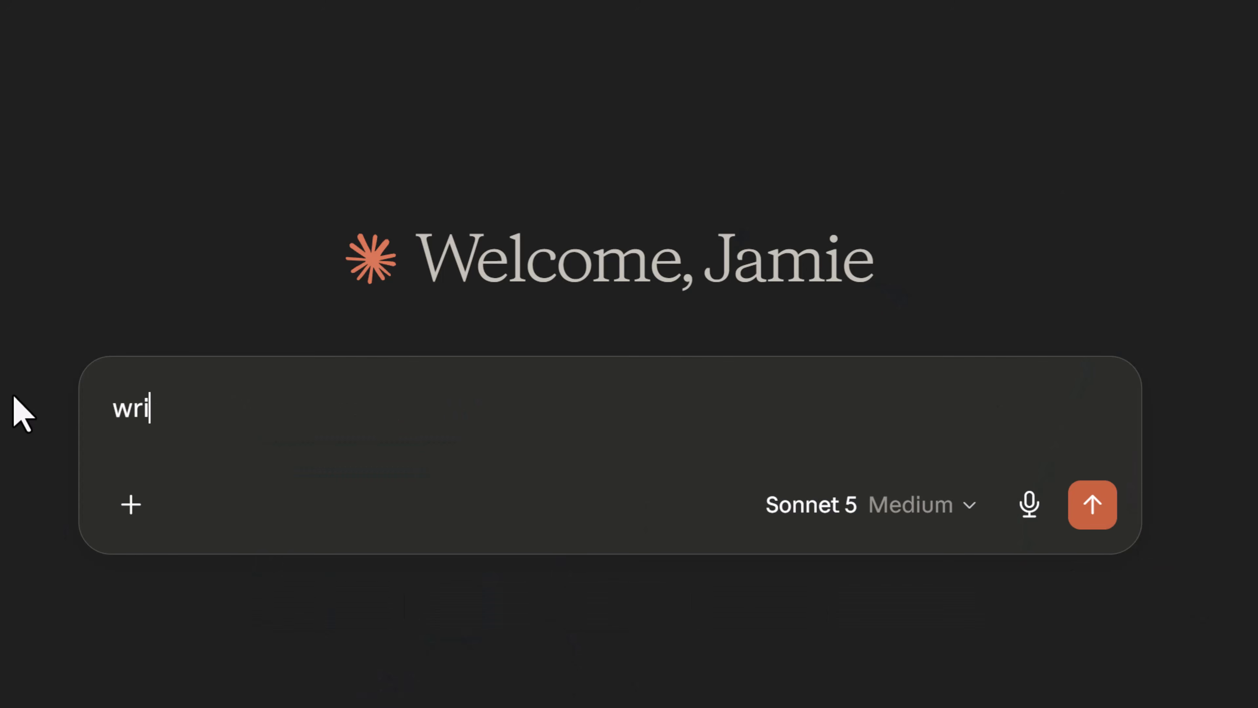
text(te me an email)
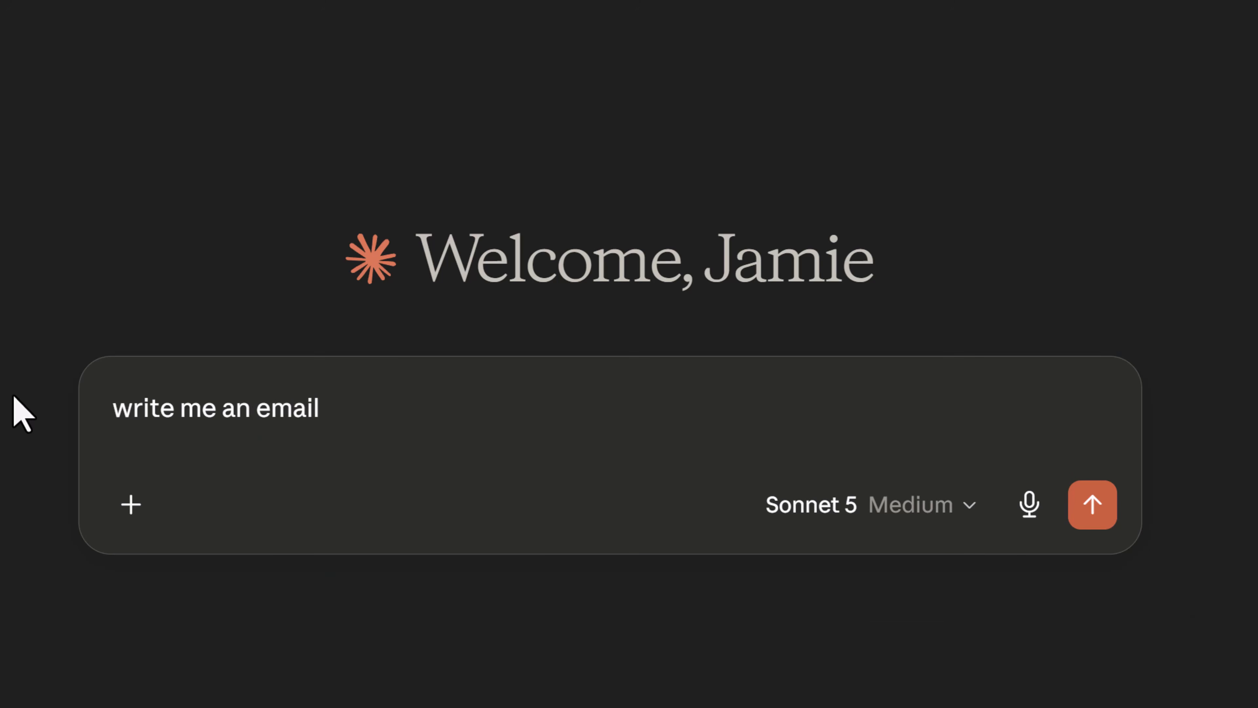
key(Return)
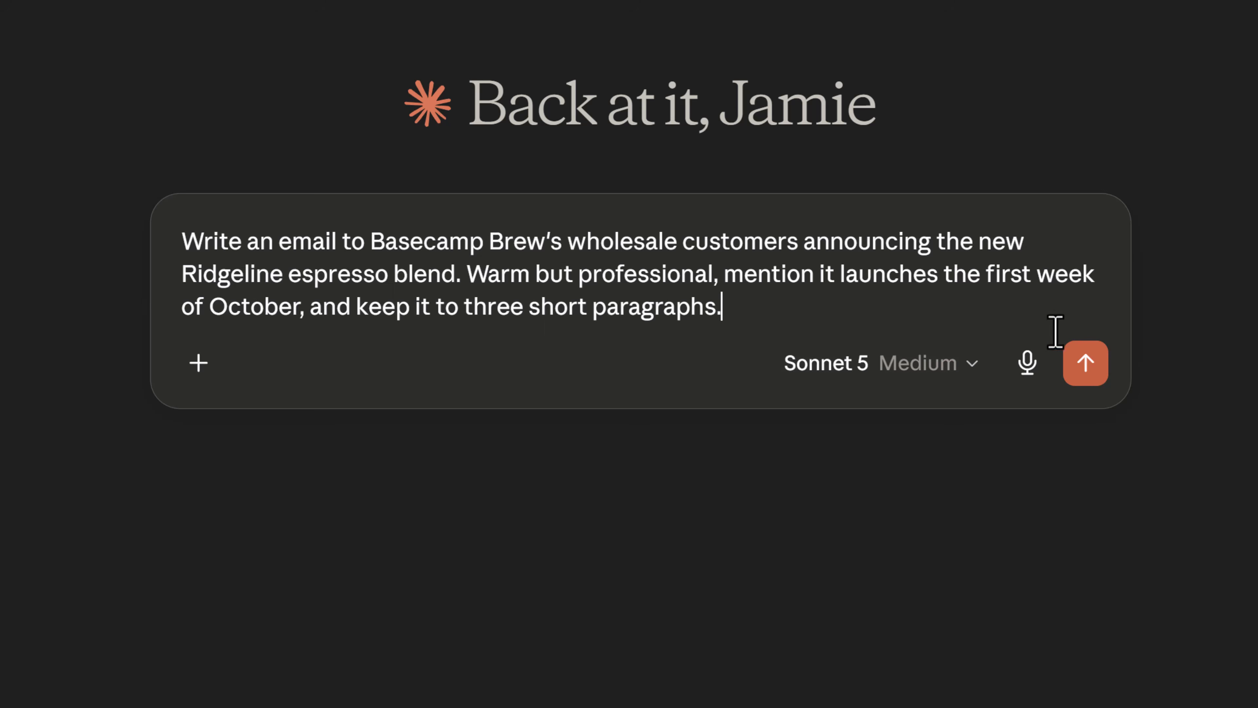
Send the prepared prompt for the Ridgeline launch email to wholesale customers, and ask for a shorter version mentioning free shipping on the first order.
click(1086, 362)
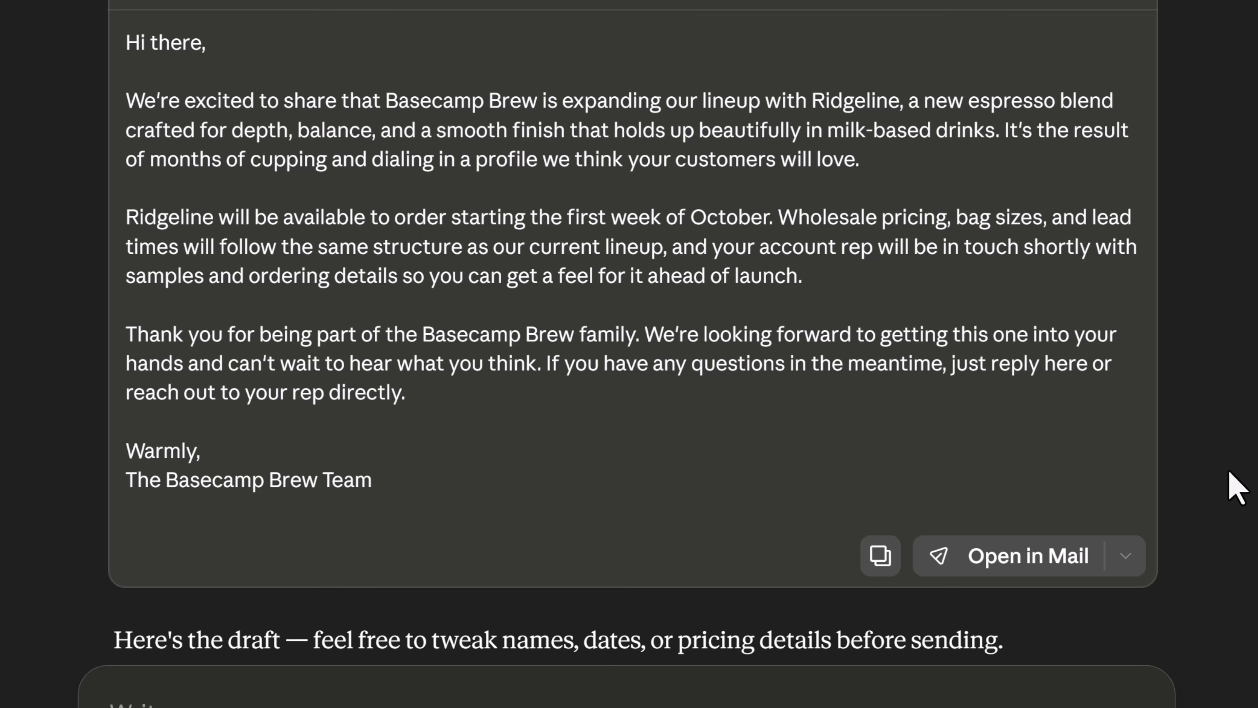
text(Make it shorter and add a line about free shipping on the first order.)
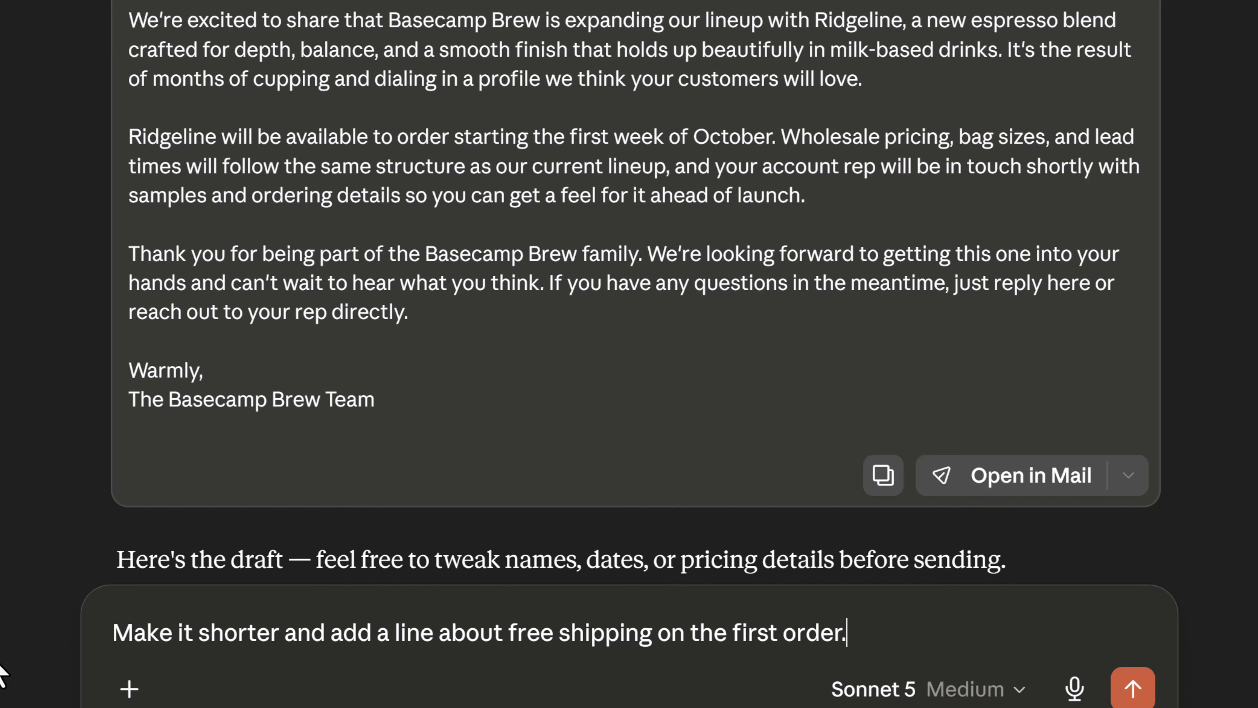
key(Return)
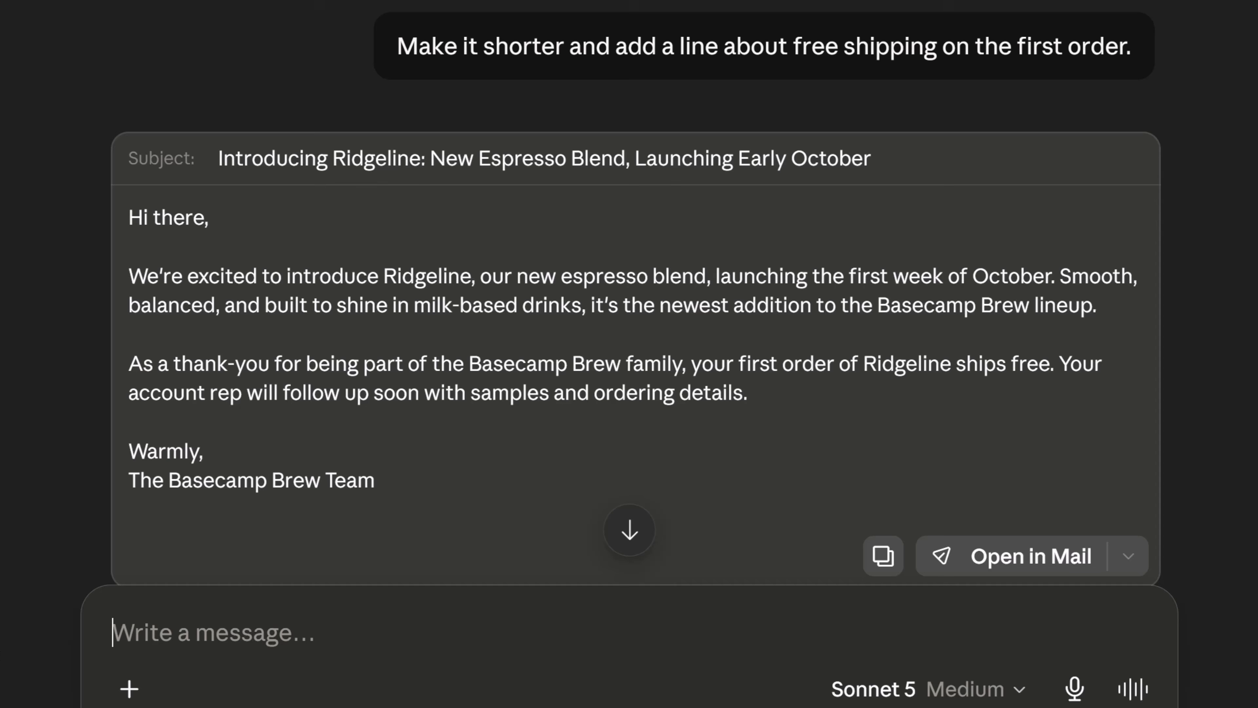
Request a Ridgeline blend tagline with three questions first, and answer them with Smooth/balanced, Warm/inviting and Wholesale cafe owners.
text(I need a tagline for the Ridgeline blend. Ask me three questions first that would help you write a better one.)
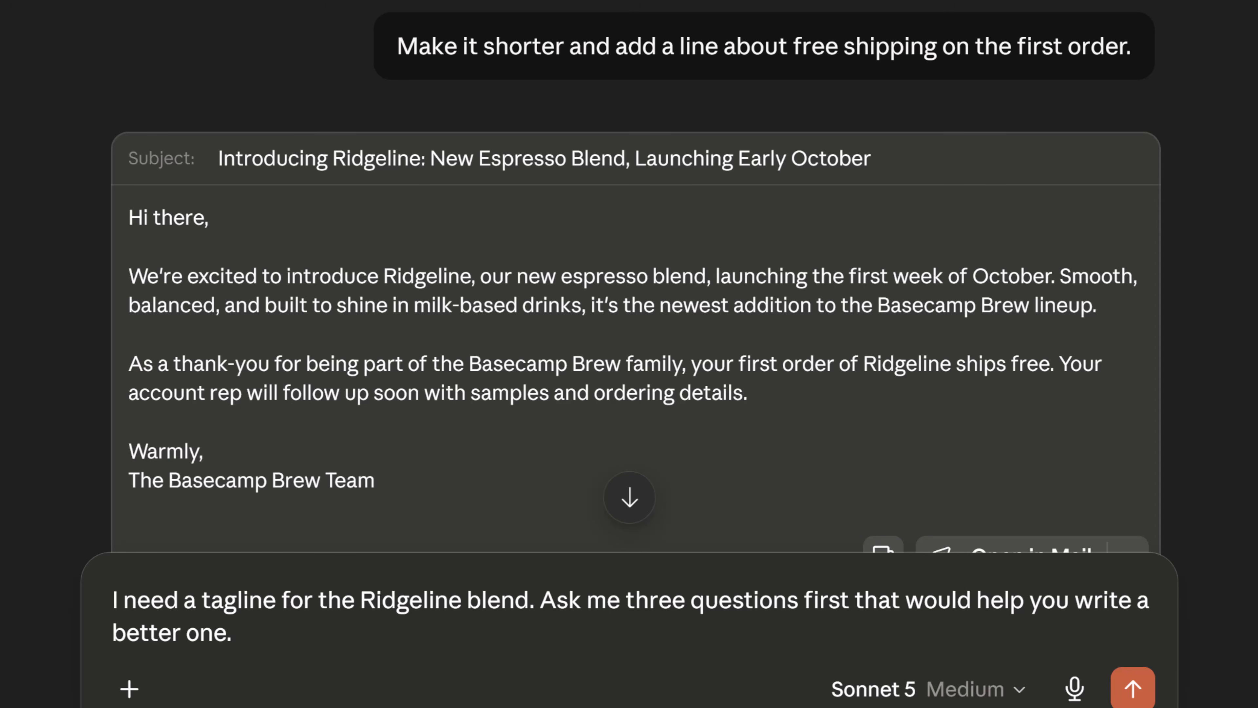
key(Return)
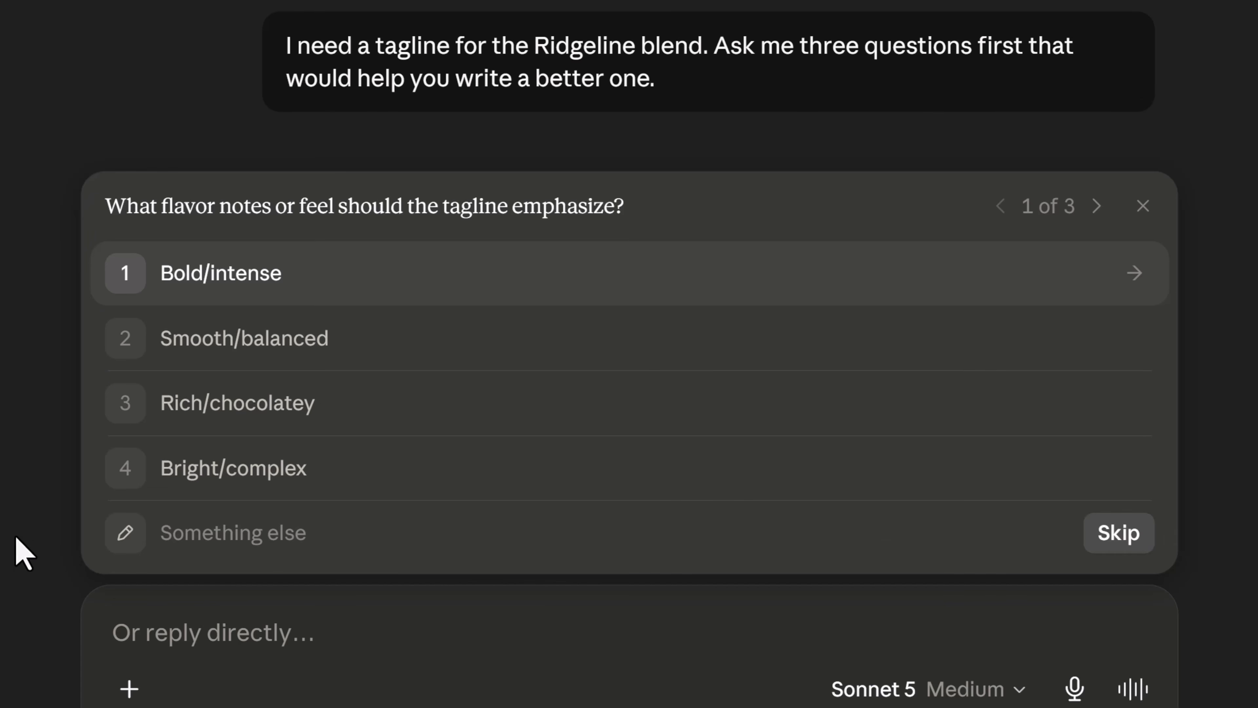
click(253, 365)
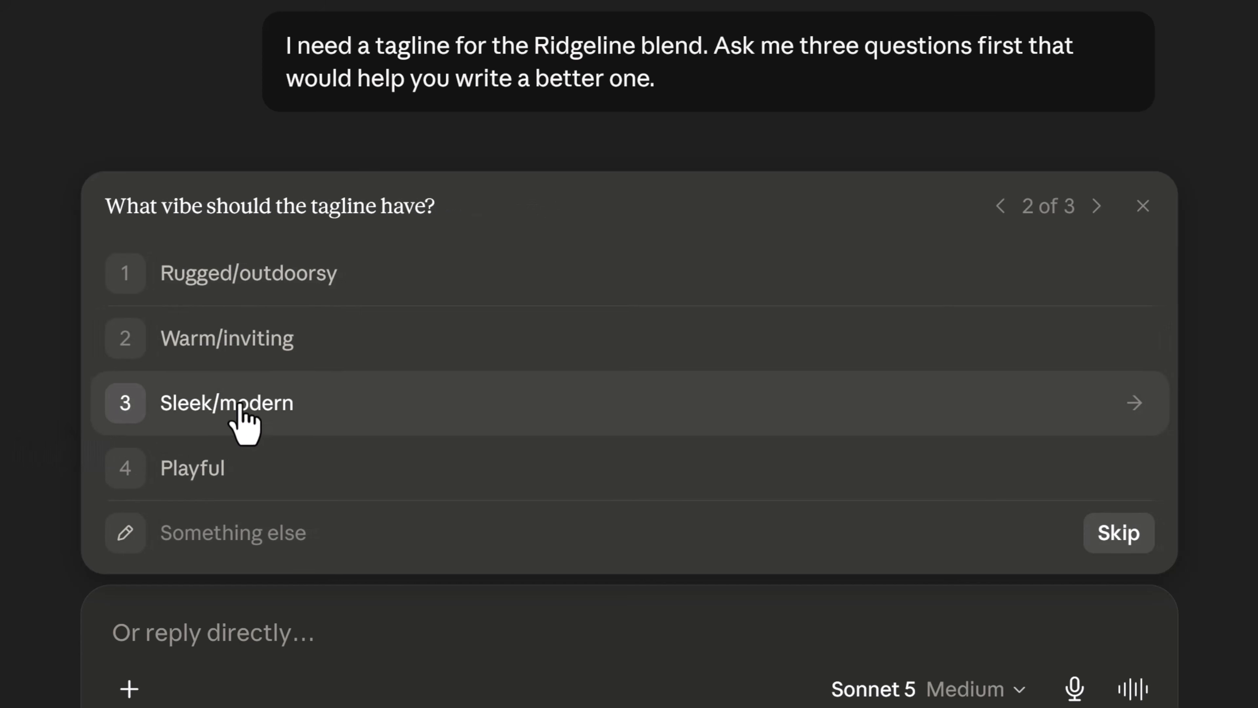
click(262, 342)
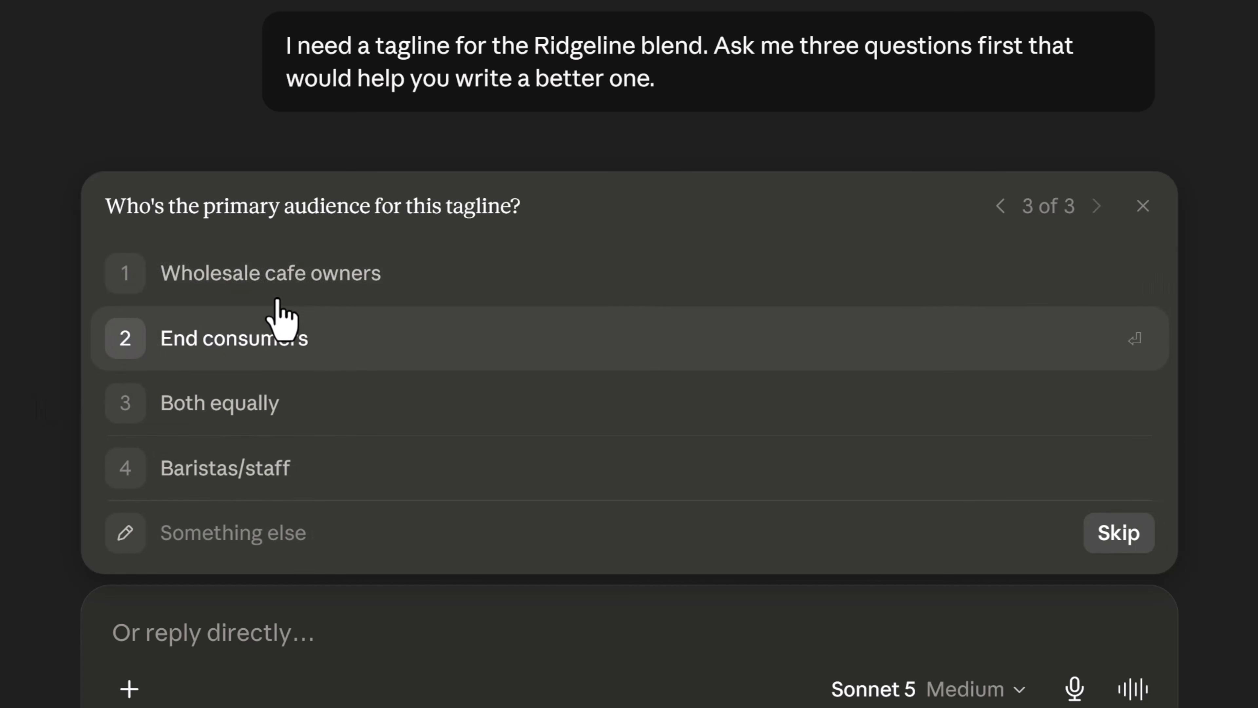
click(218, 295)
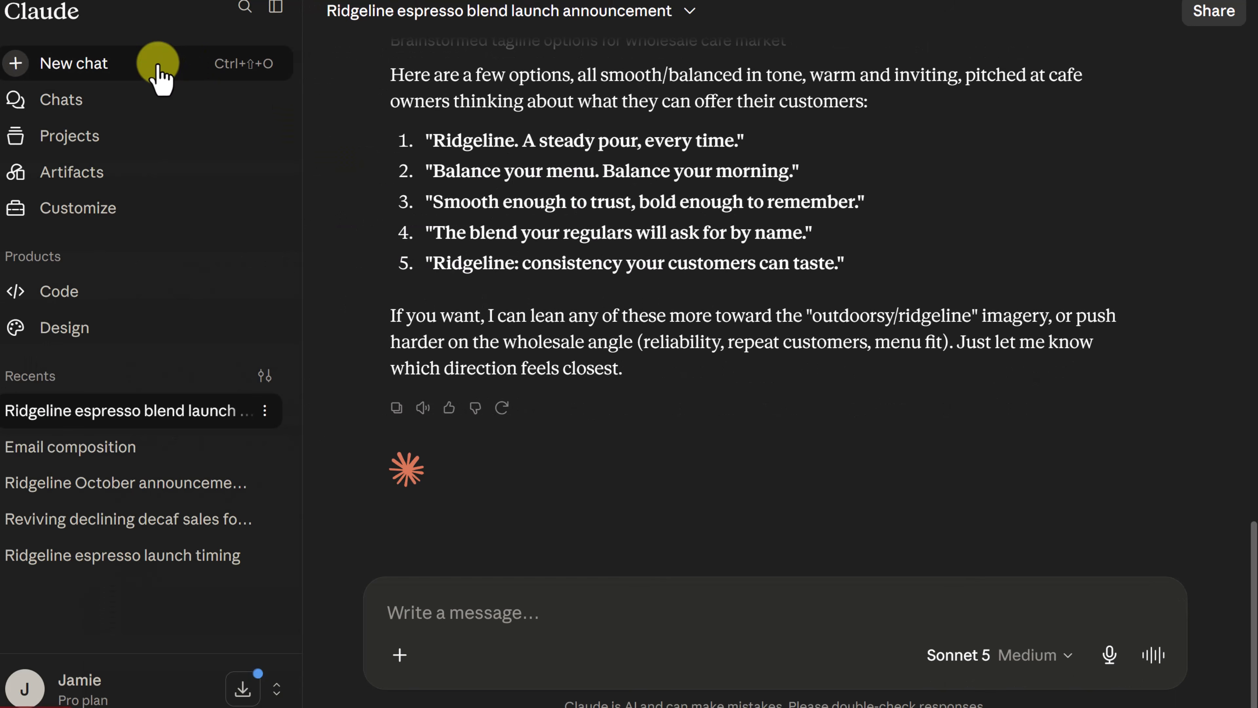
Start a new chat.
click(160, 80)
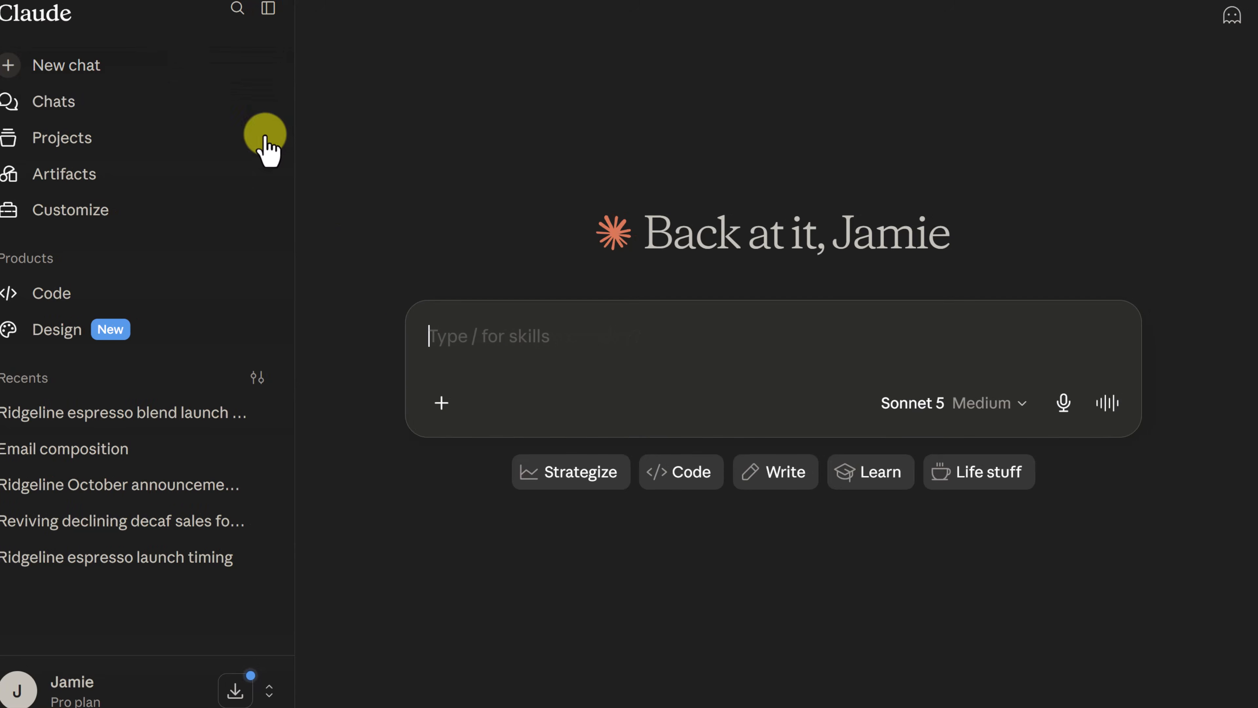
click(441, 402)
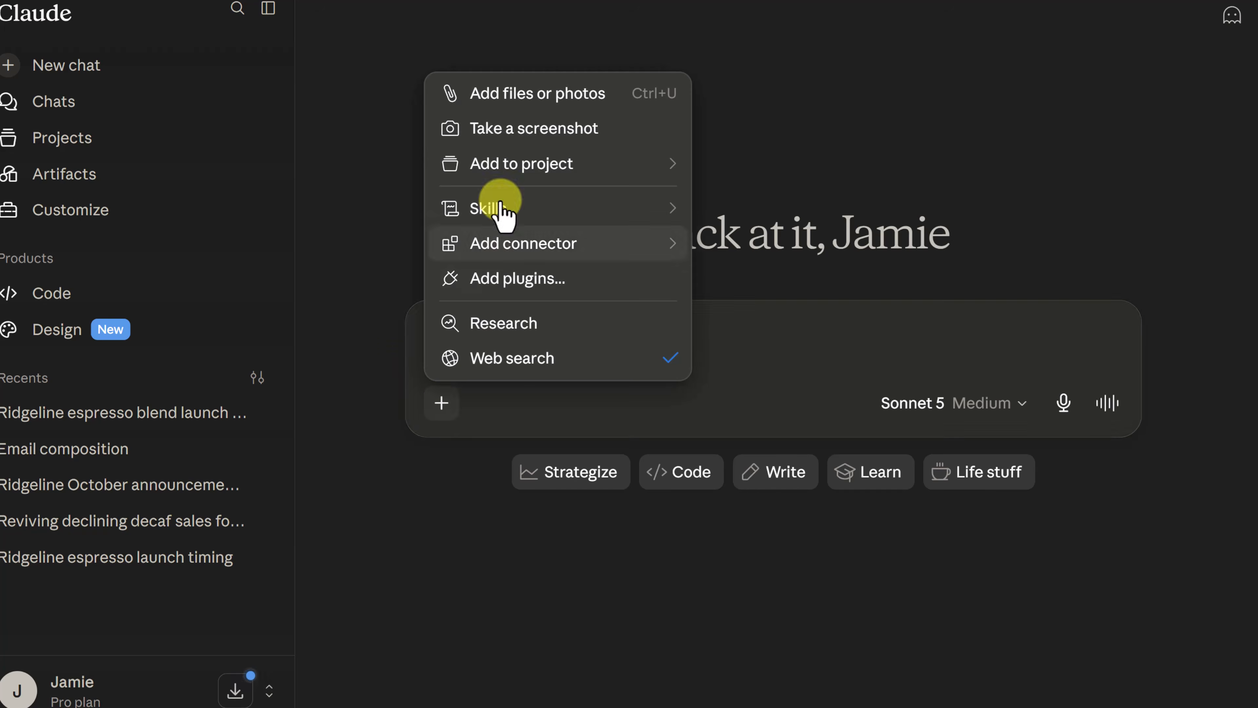
click(527, 105)
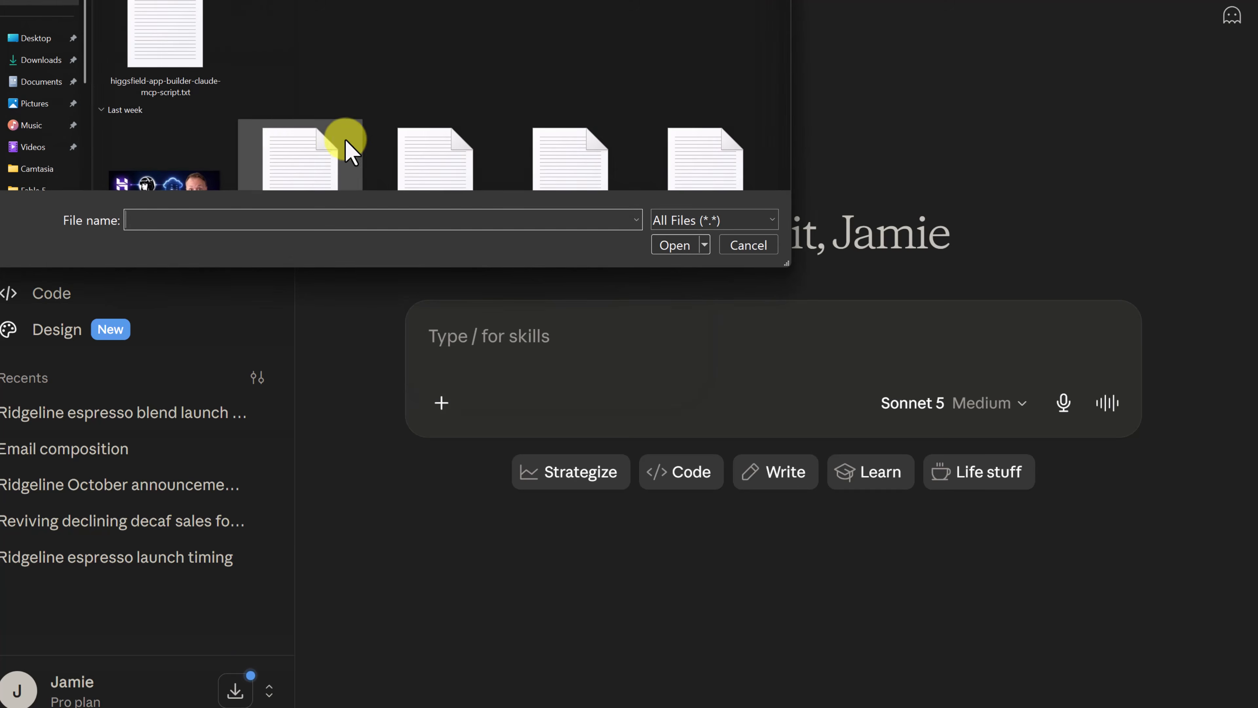
click(40, 81)
scroll(113, 22, down, 5)
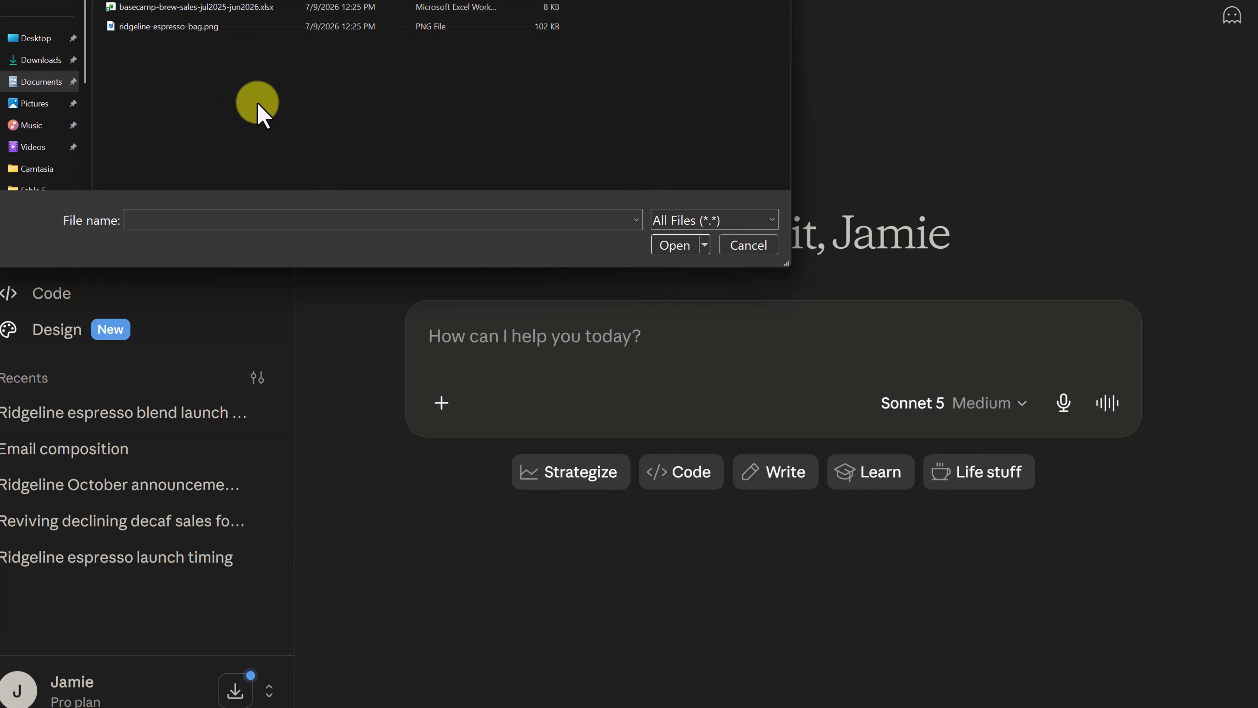
click(748, 245)
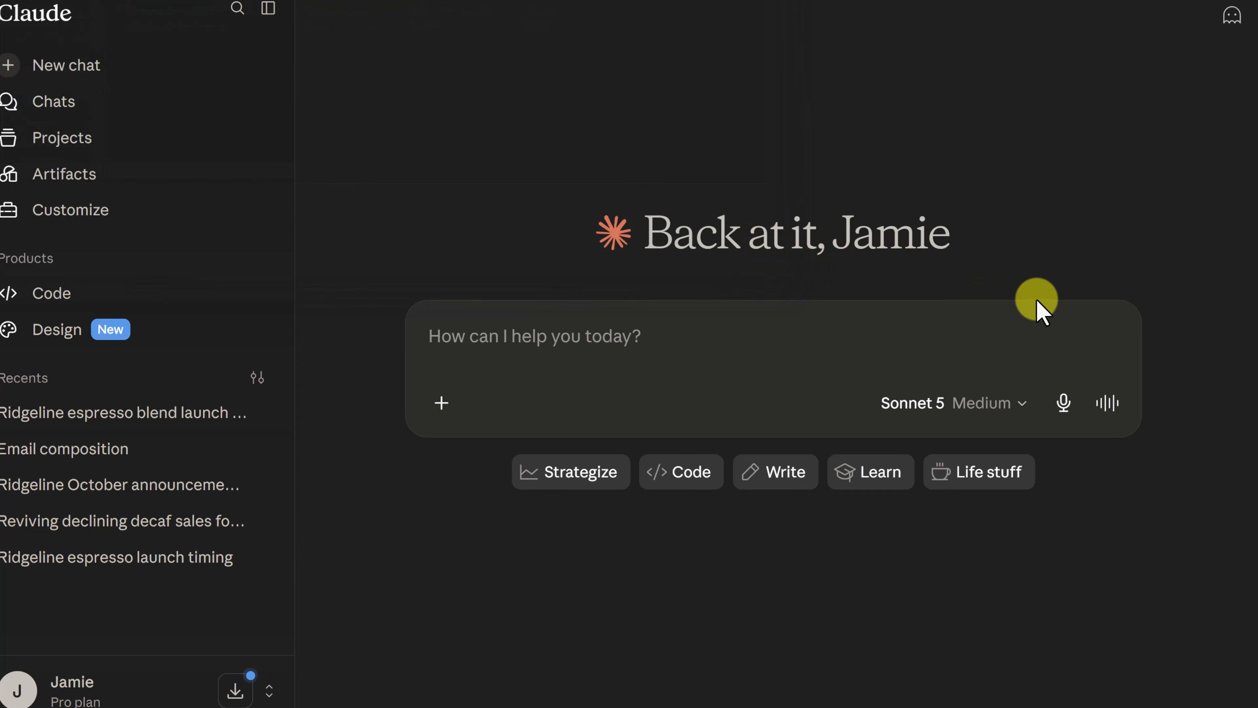
Attach basecamp-brew-sales-jul2025-jun2026.xlsx from the 0Claude folder and ask which product is growing fastest and whether anything in the data is worrying.
click(1257, 349)
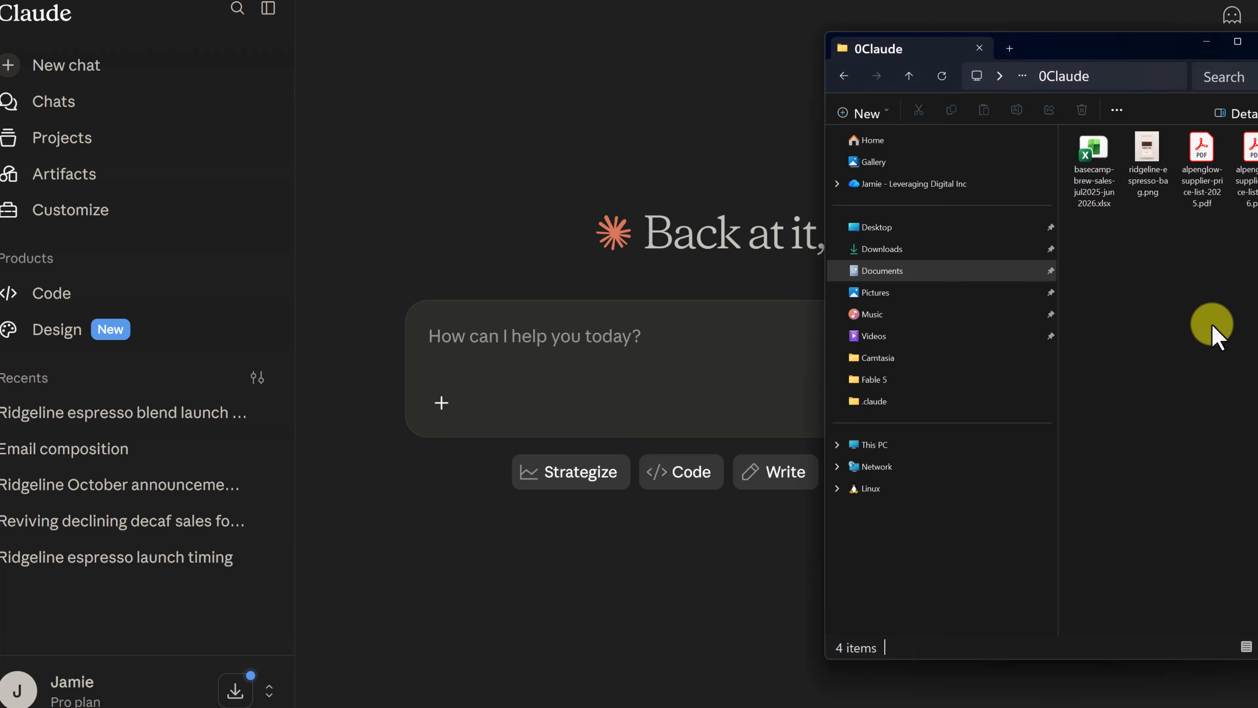
drag(1082, 171, 613, 329)
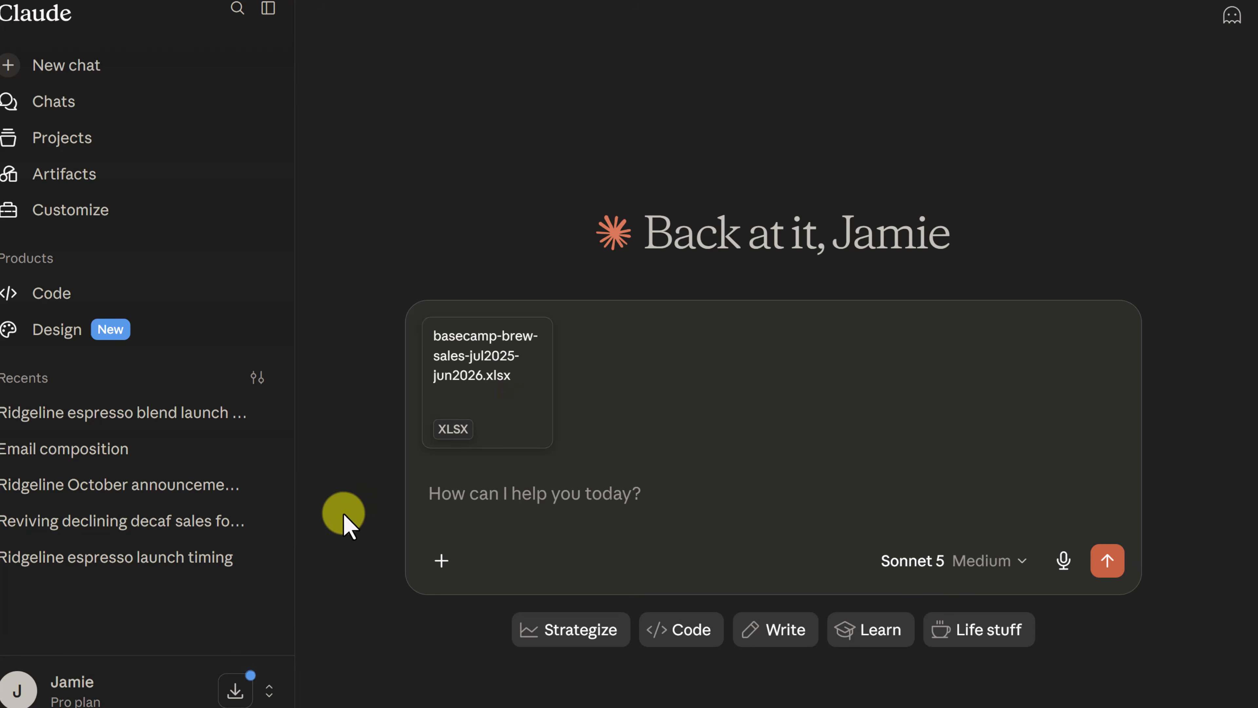
text(Here’s twelve months of sales. Which product is growing fastest, and is there anything in this data I should be worried about?)
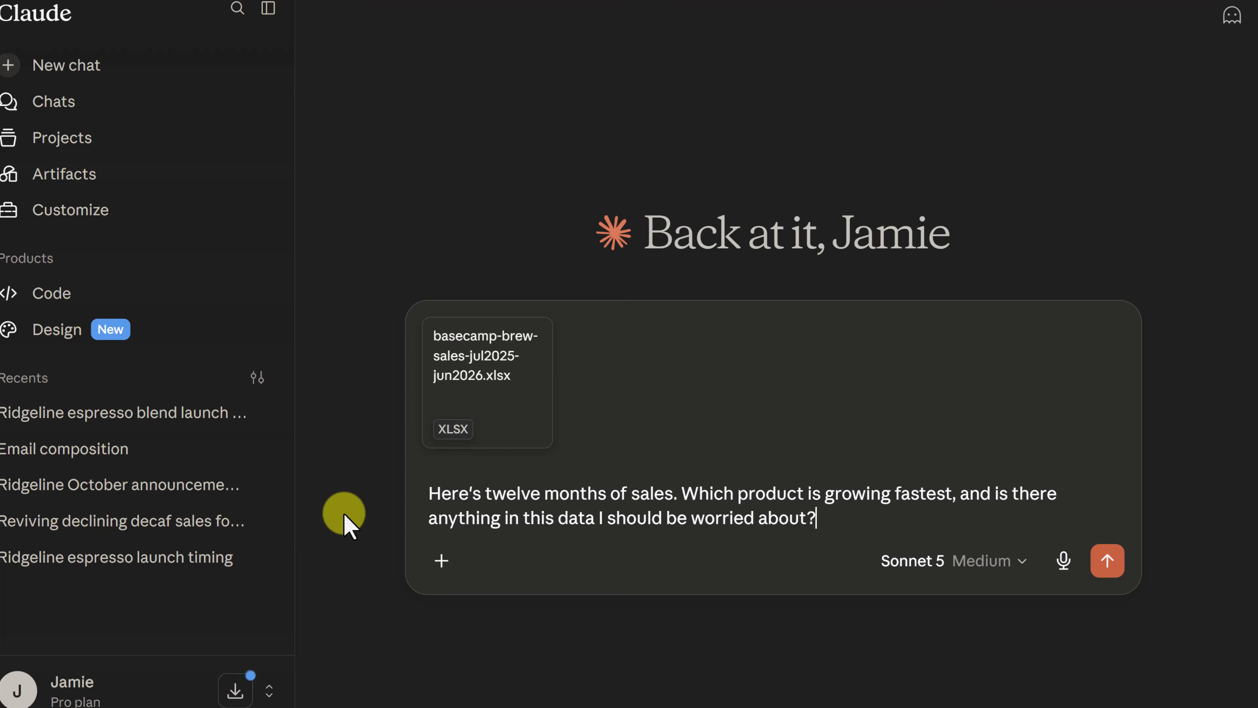
key(Return)
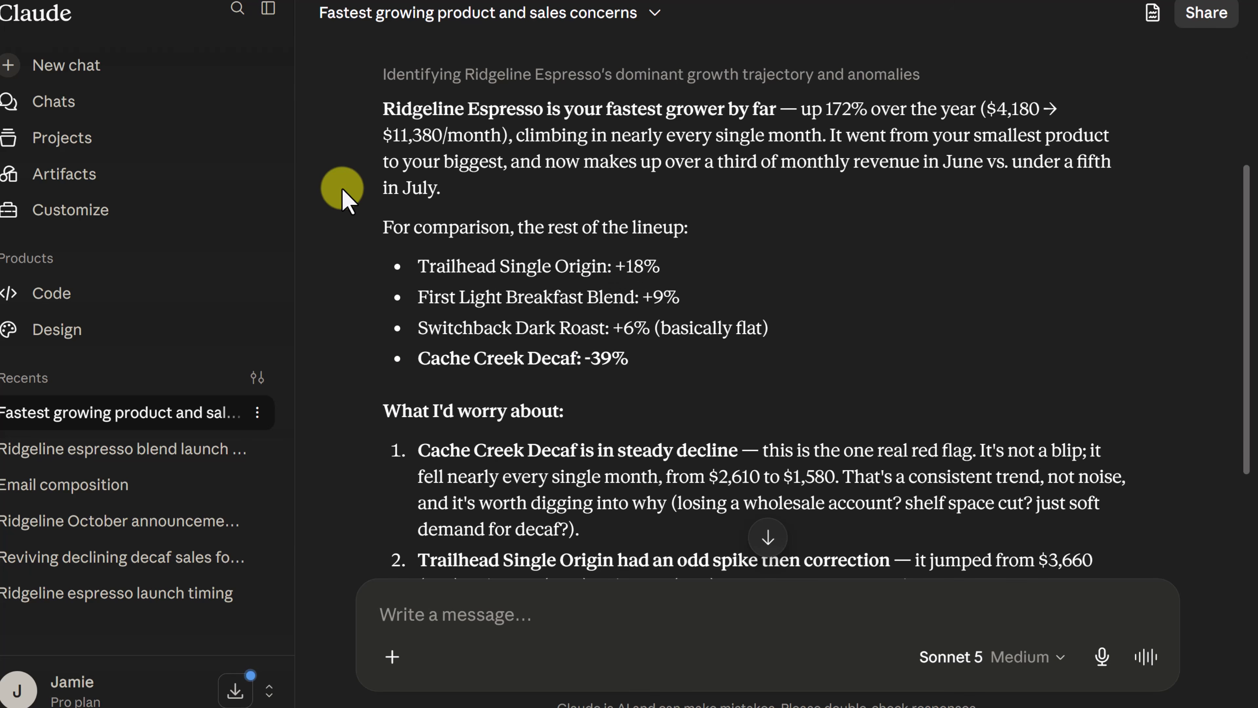
Read through the sales analysis and ask for the sales data as a chart with one line per product.
scroll(344, 194, down, 3)
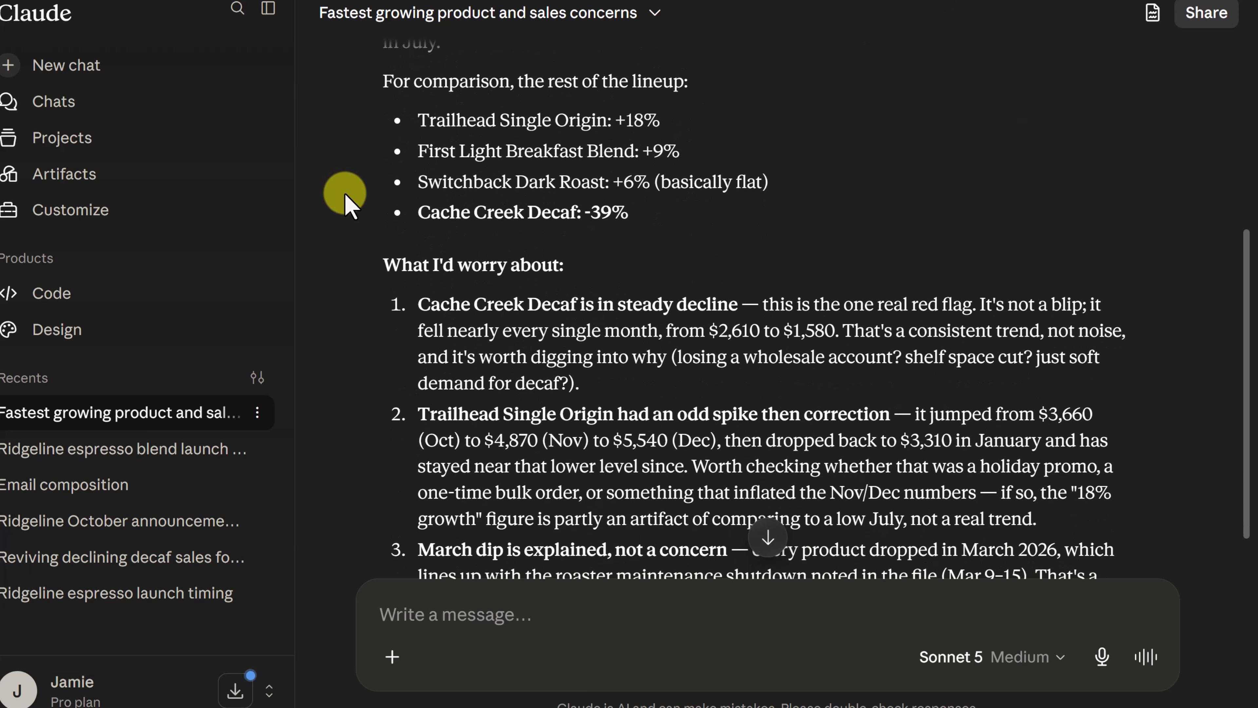
scroll(345, 195, down, 7)
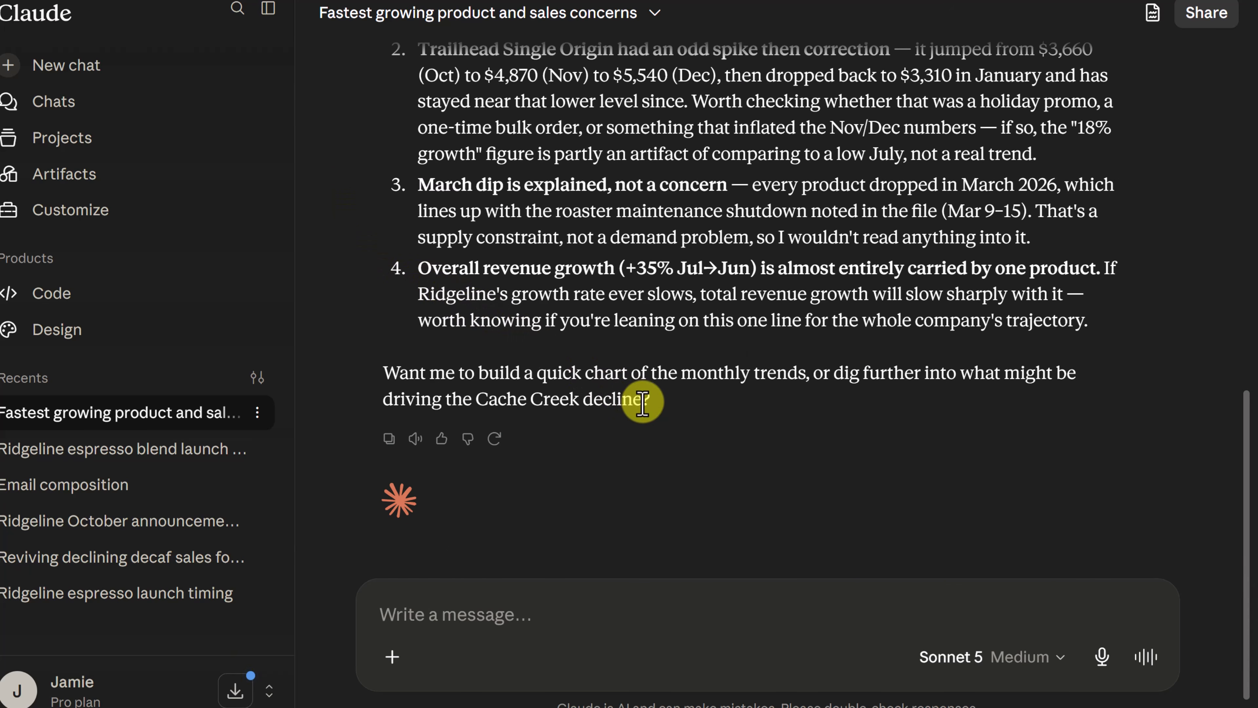
click(444, 625)
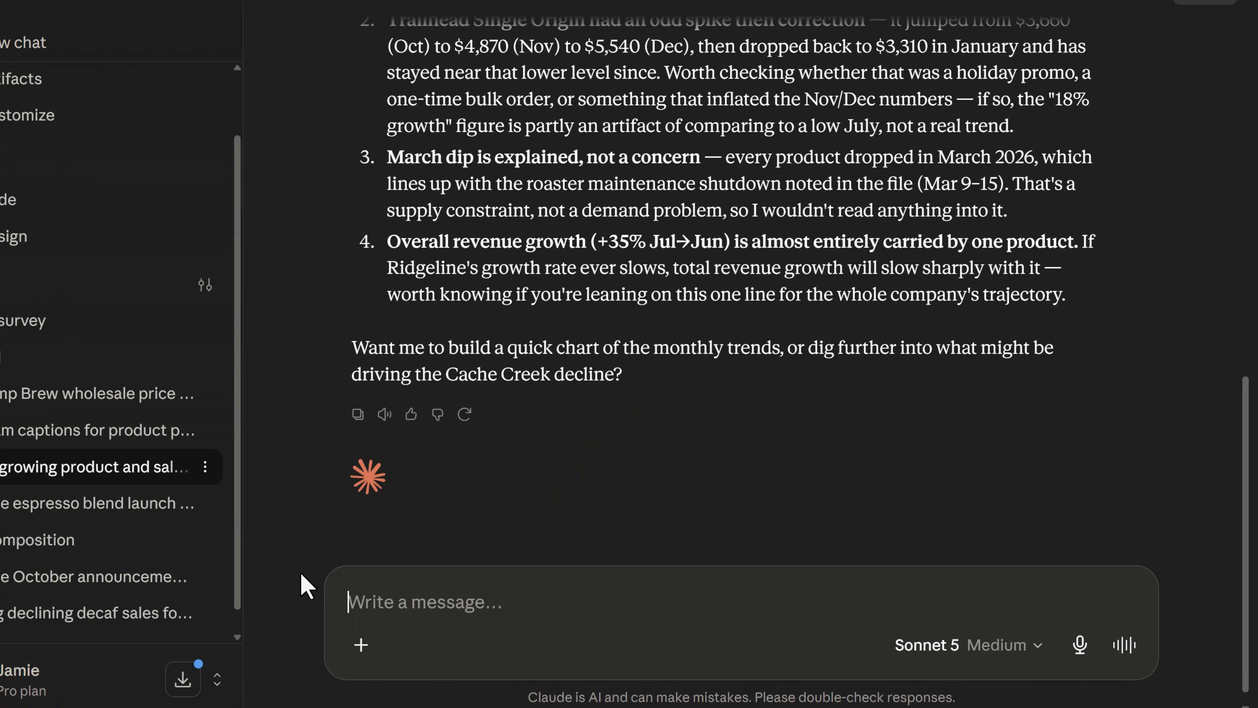
text(Show this sales data as a chart, one line per product.)
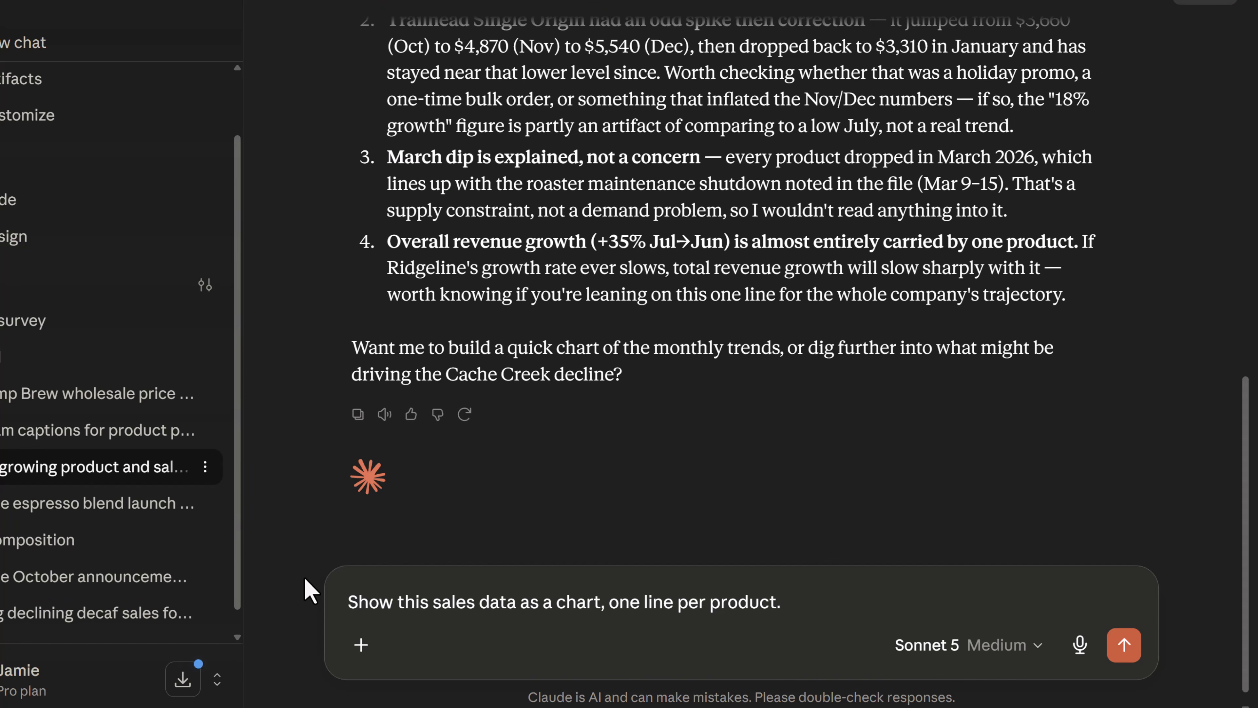
key(Return)
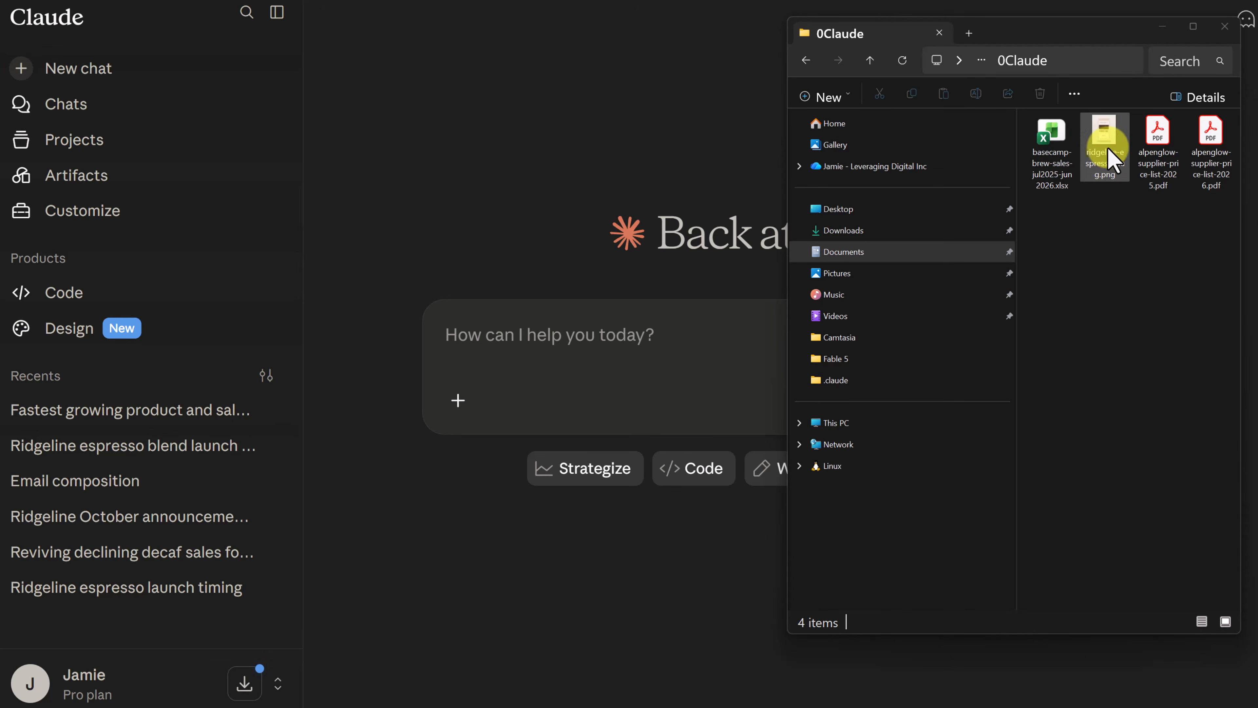
Attach ridgeline-espresso-bag.png to a new chat and request three Instagram caption options for the product photo.
drag(1107, 148, 580, 364)
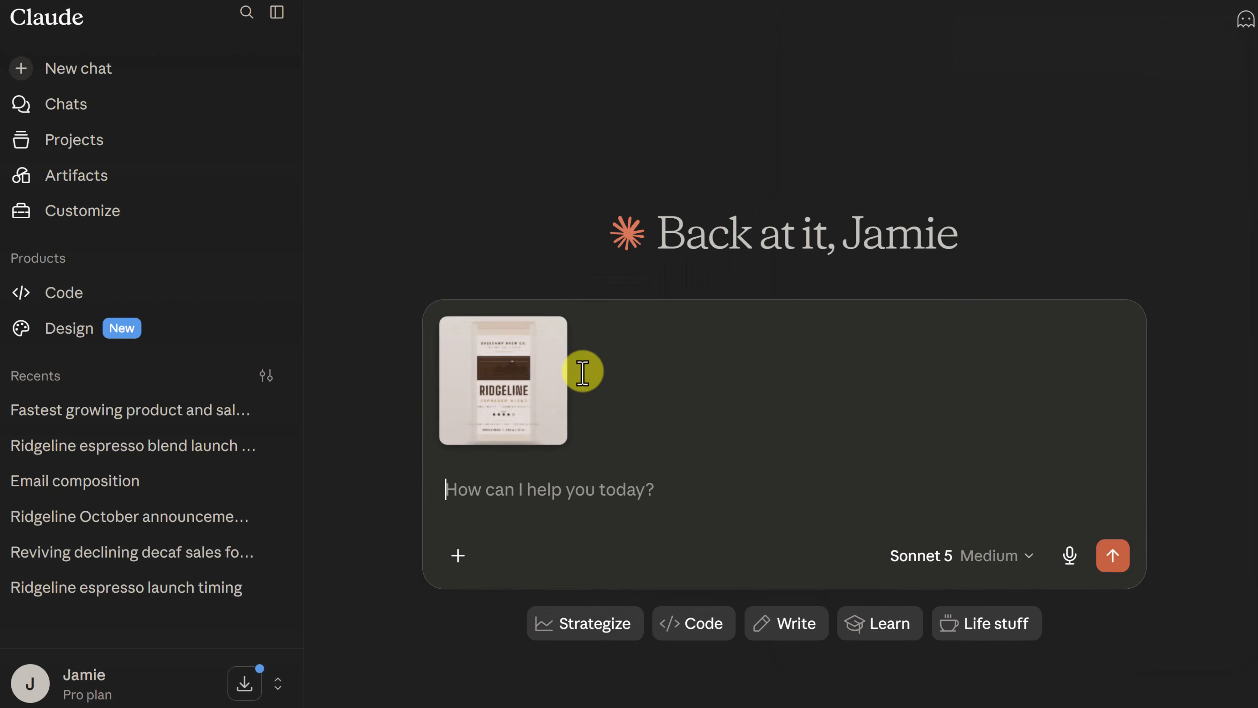
click(517, 416)
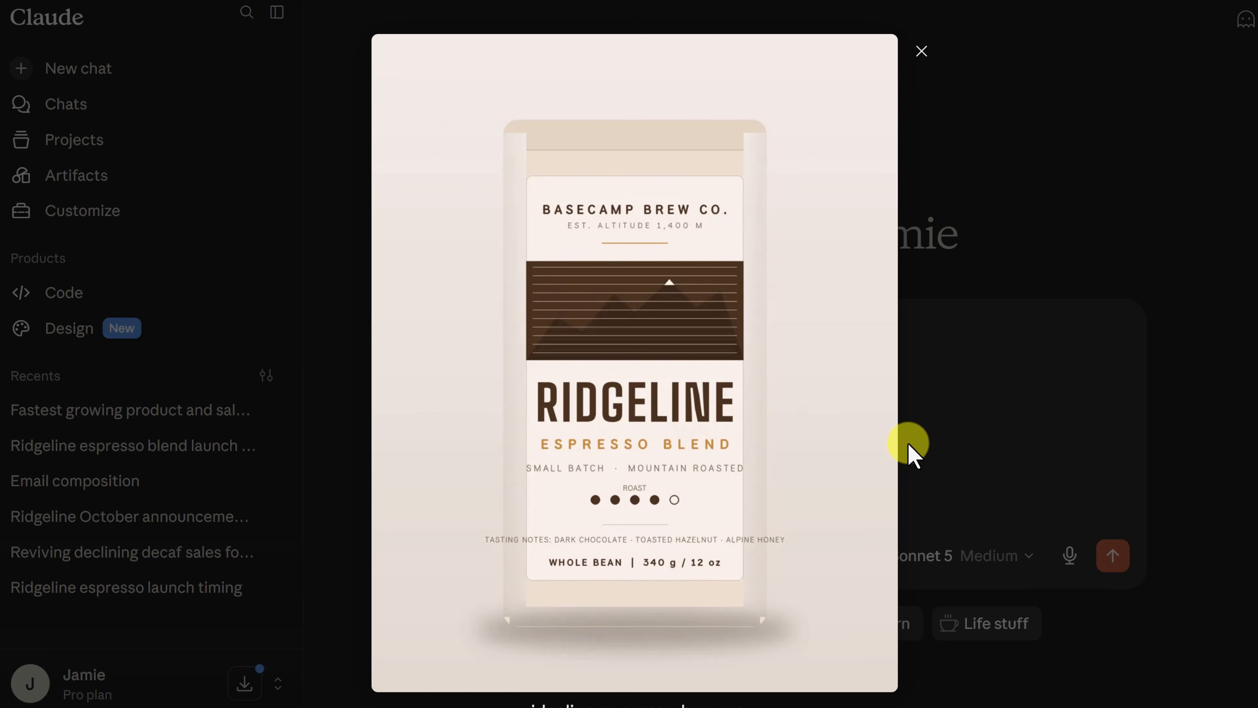
click(513, 491)
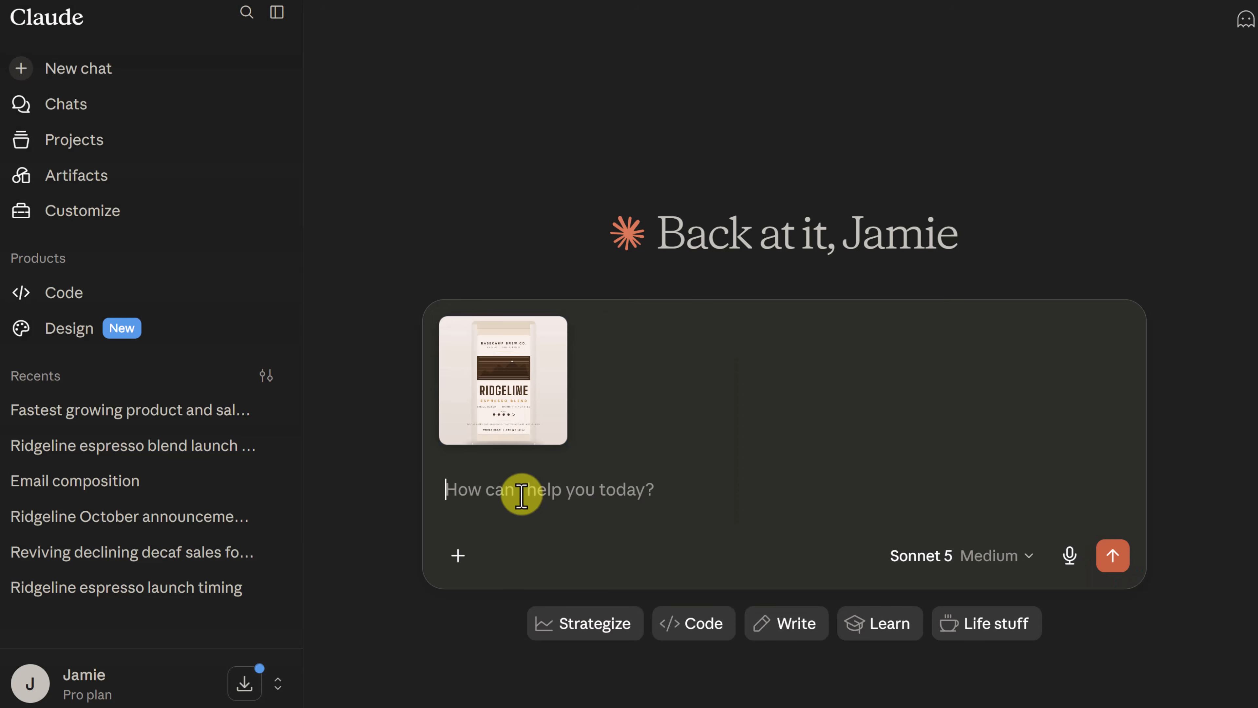
text(Write three Instagram caption options for this product photo.)
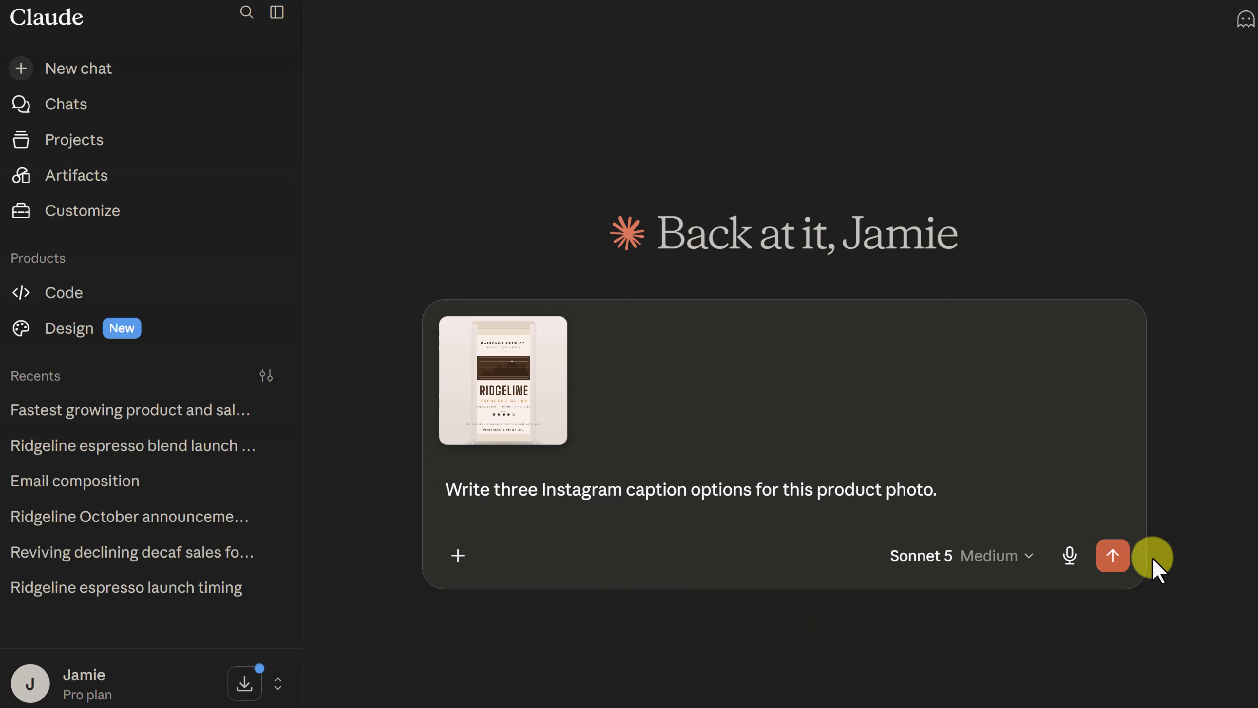
click(1113, 556)
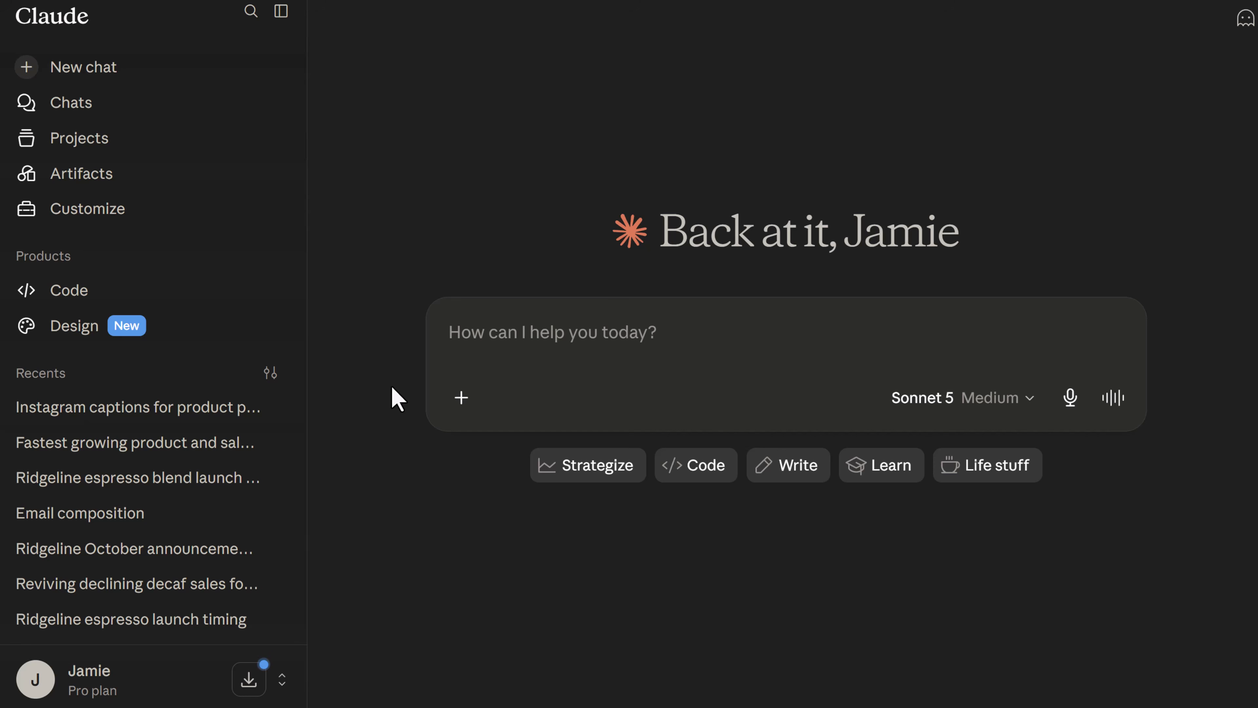
Request a one-page Basecamp Brew wholesale price sheet as a Word document, with Ridgeline espresso, two other blends and a short intro paragraph.
click(494, 360)
text(Create a one-page wholesale price sheet for Basecamp Brew as a Word document. Include Ridgeline espresso, our two other blends, and a short intro paragraph at the top.)
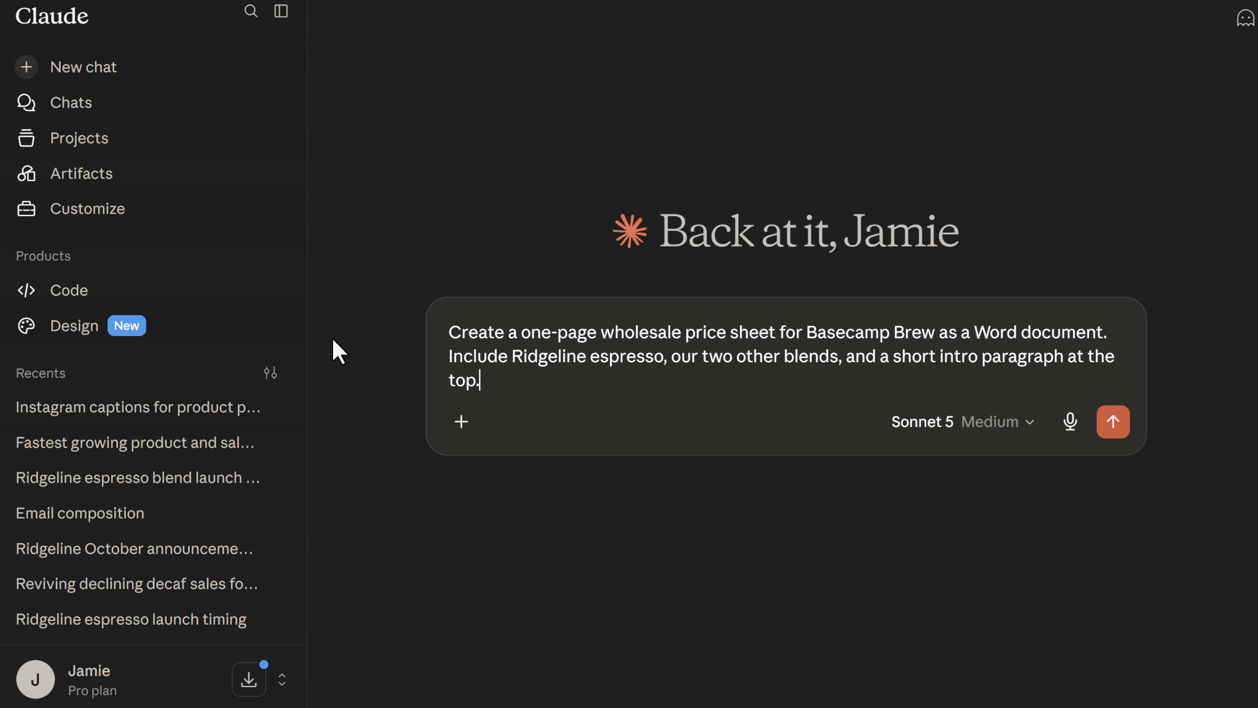
key(Return)
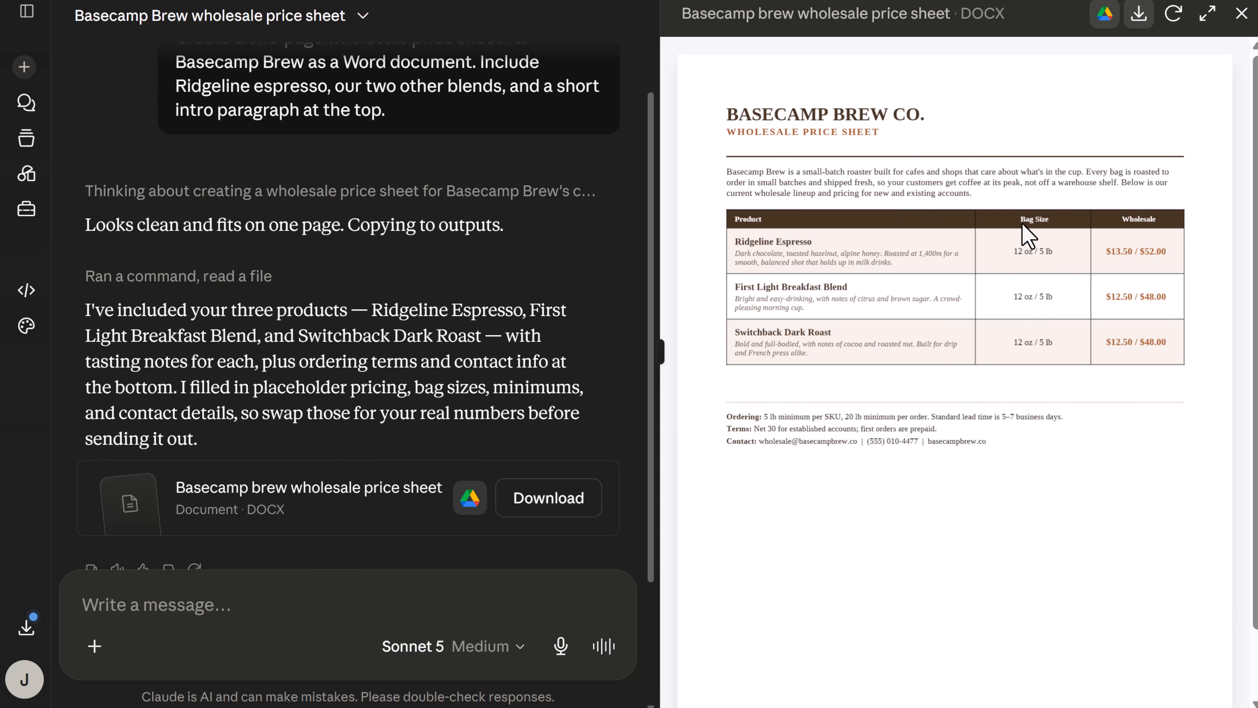
Download the Basecamp Brew wholesale price sheet as a DOCX file.
click(1142, 25)
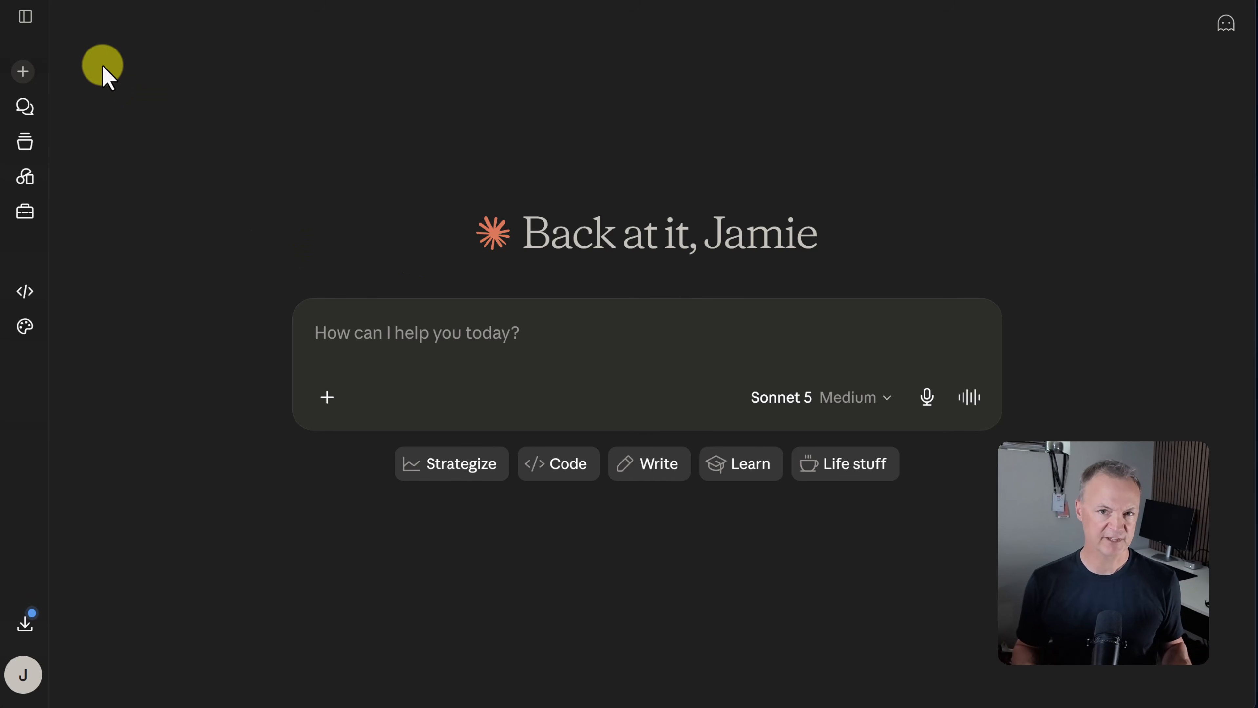
Start a new quiz or survey artifact and request an interactive "What's Your Roast" quiz with four questions that recommends one of Basecamp Brew's three blends.
click(26, 18)
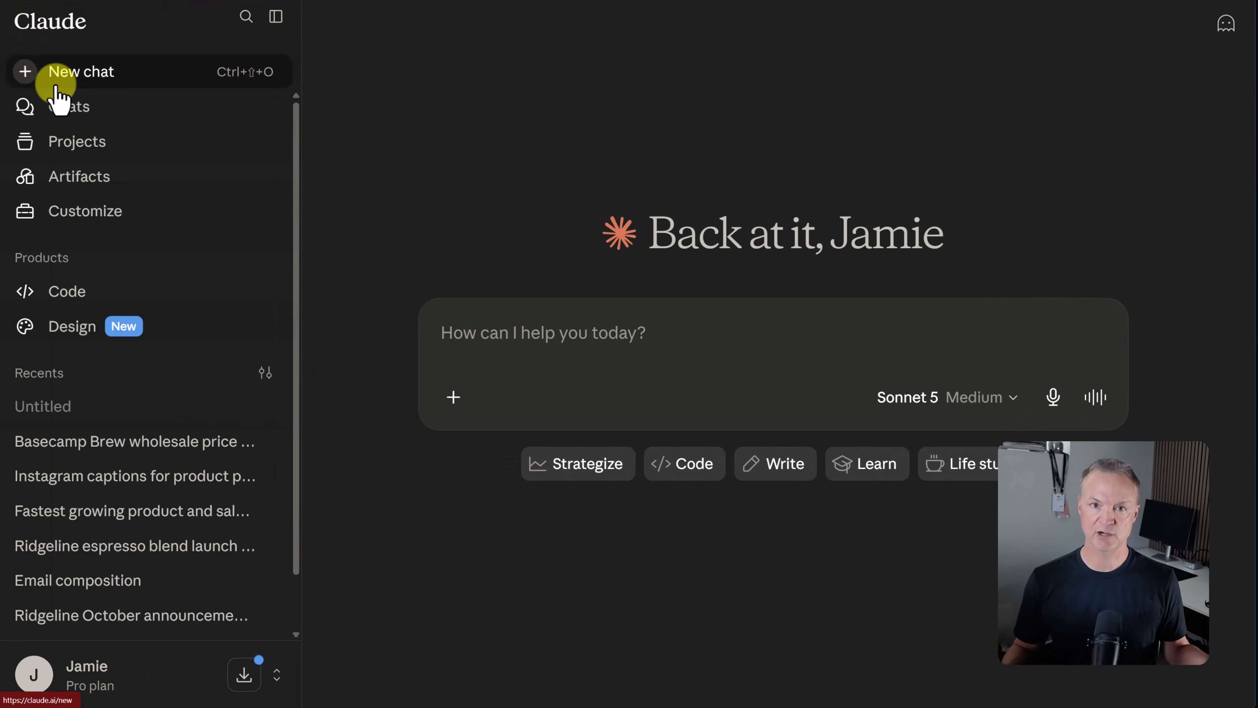
click(76, 180)
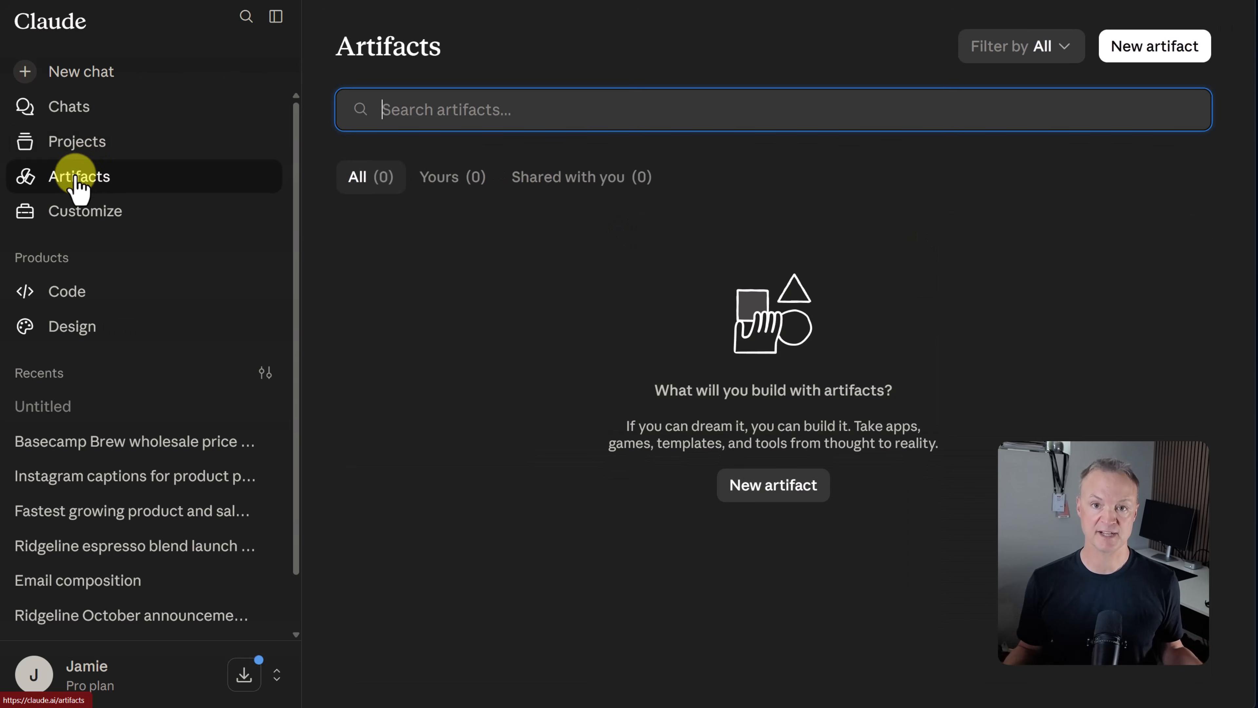
click(1115, 49)
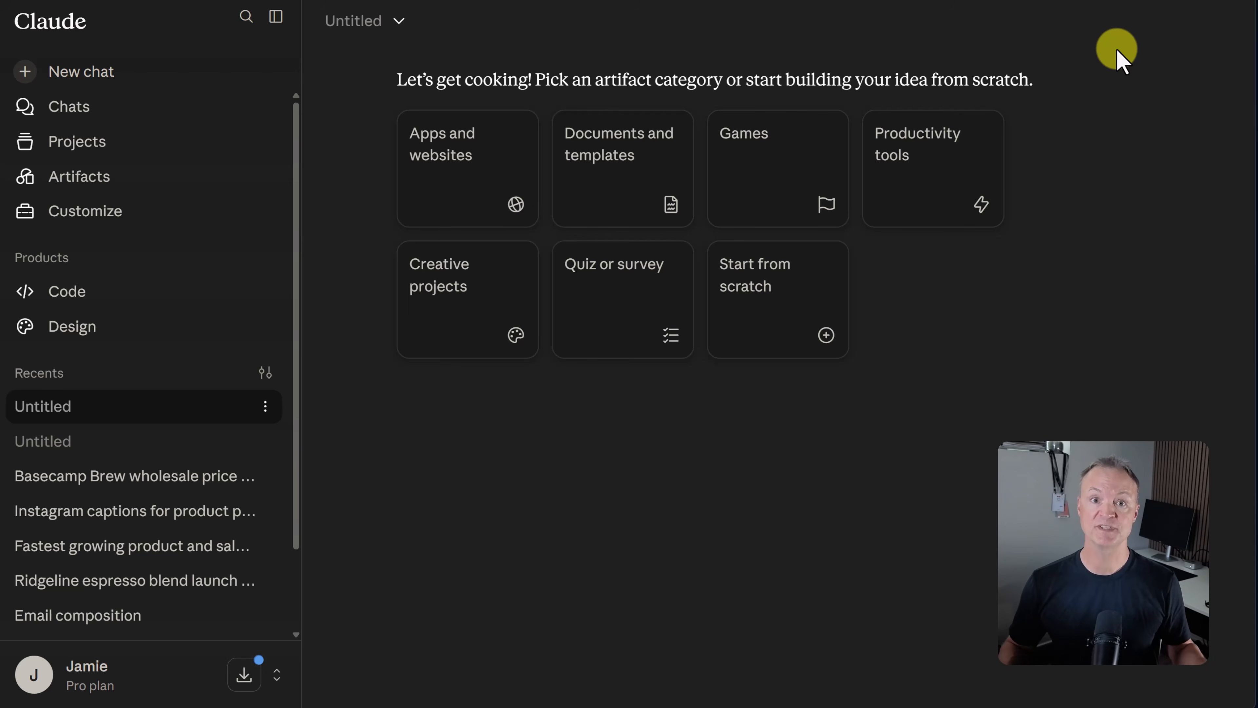
click(674, 280)
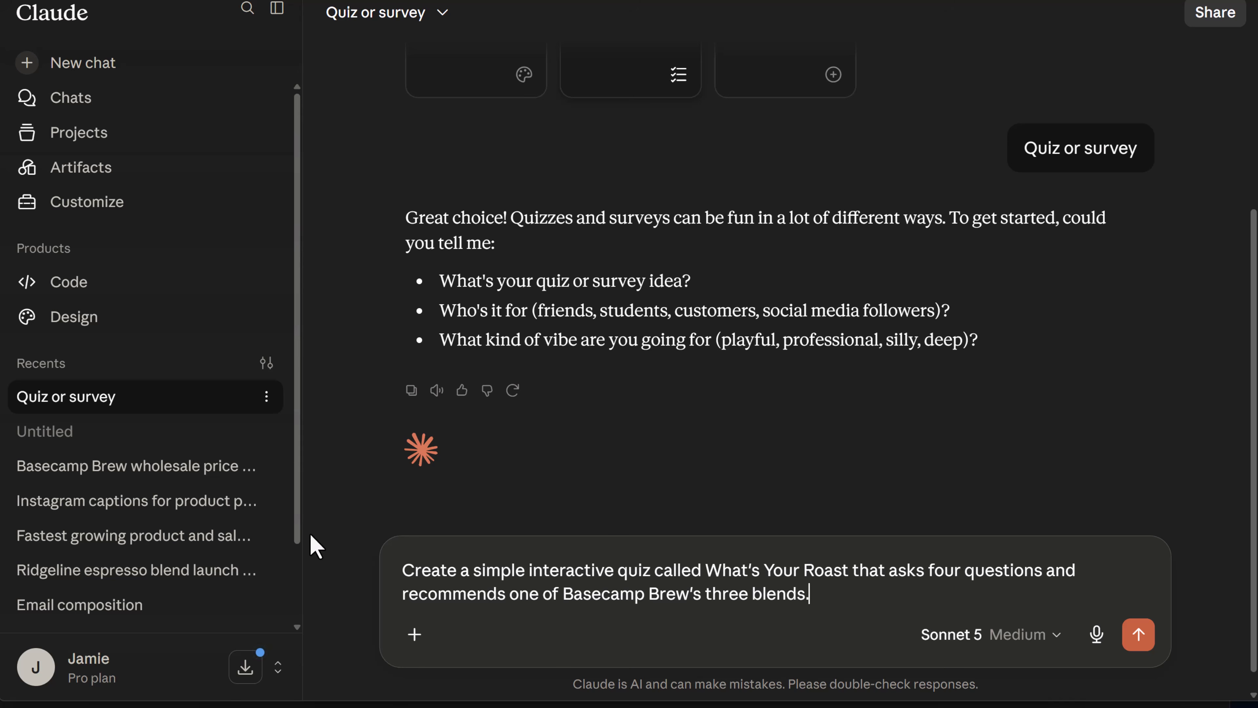
key(Return)
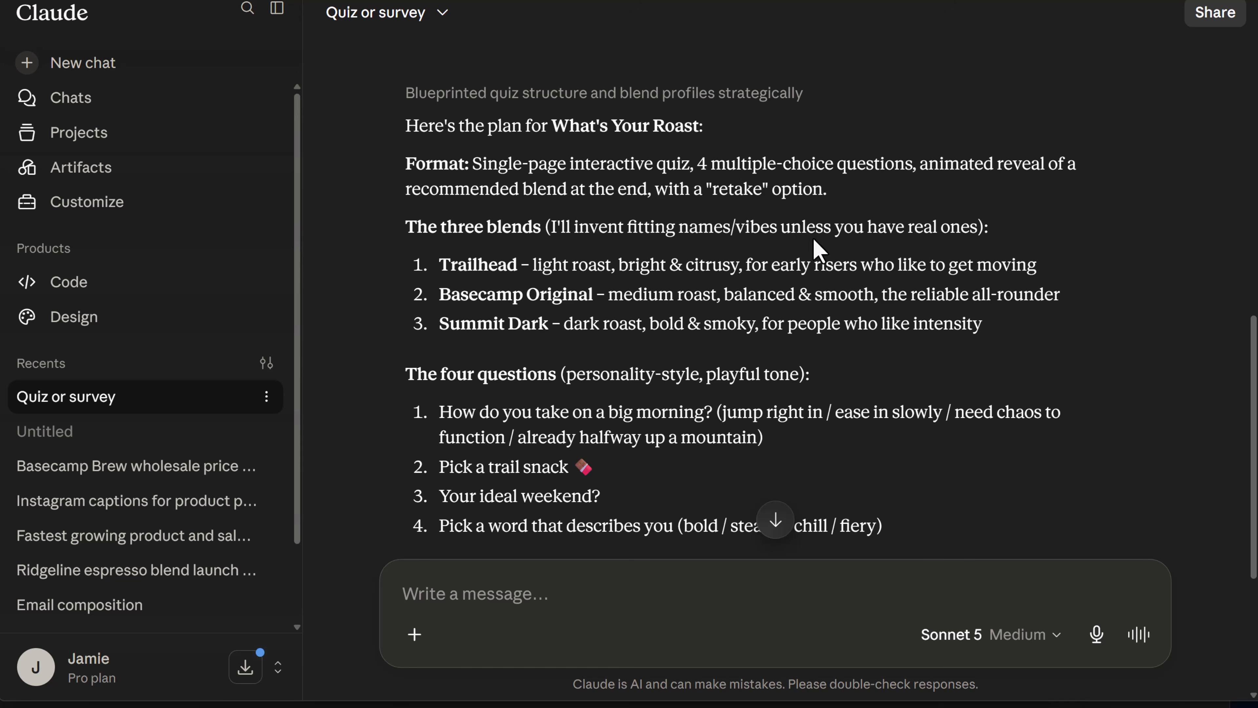
Read through the proposed What's Your Roast plan and approve it with the message "build it".
scroll(813, 242, down, 2)
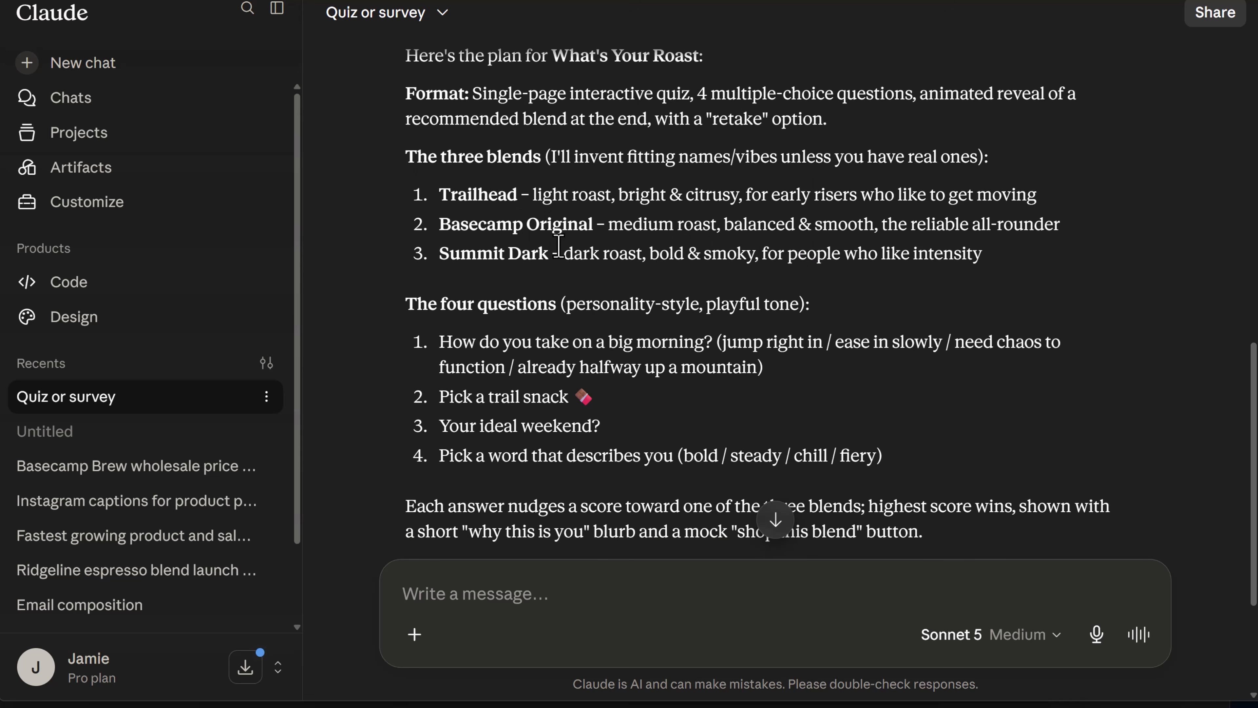
scroll(561, 247, down, 1)
scroll(512, 230, down, 1)
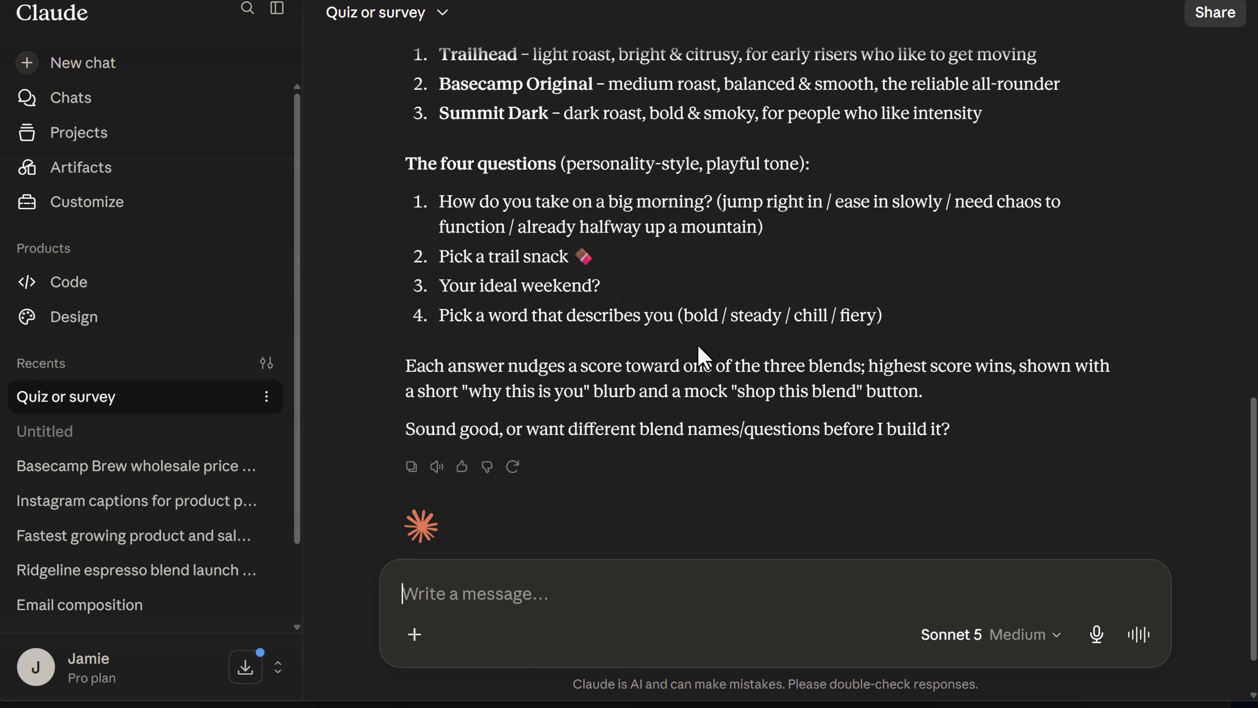
text(build it)
key(Return)
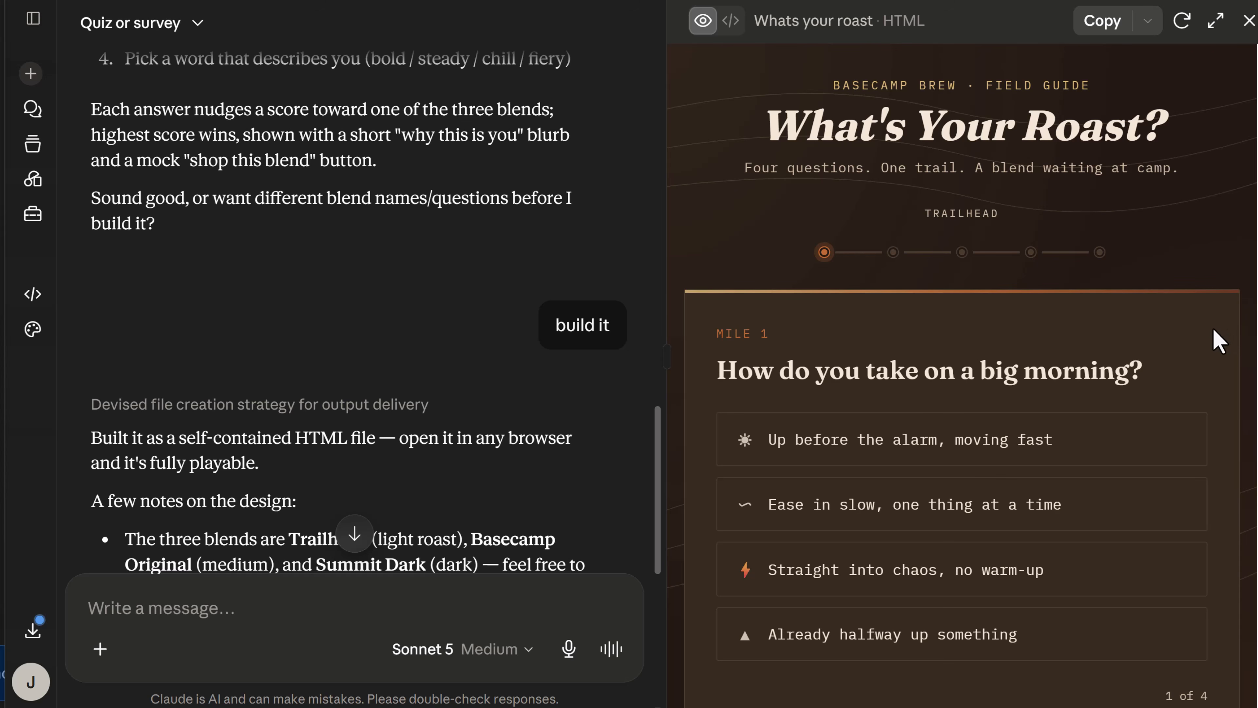
Try out the quiz, answering "Up before the alarm, moving fast", "Dark chocolate, no apologies", "Slow camp, good company, no rush" and "Bright".
scroll(1209, 343, down, 1)
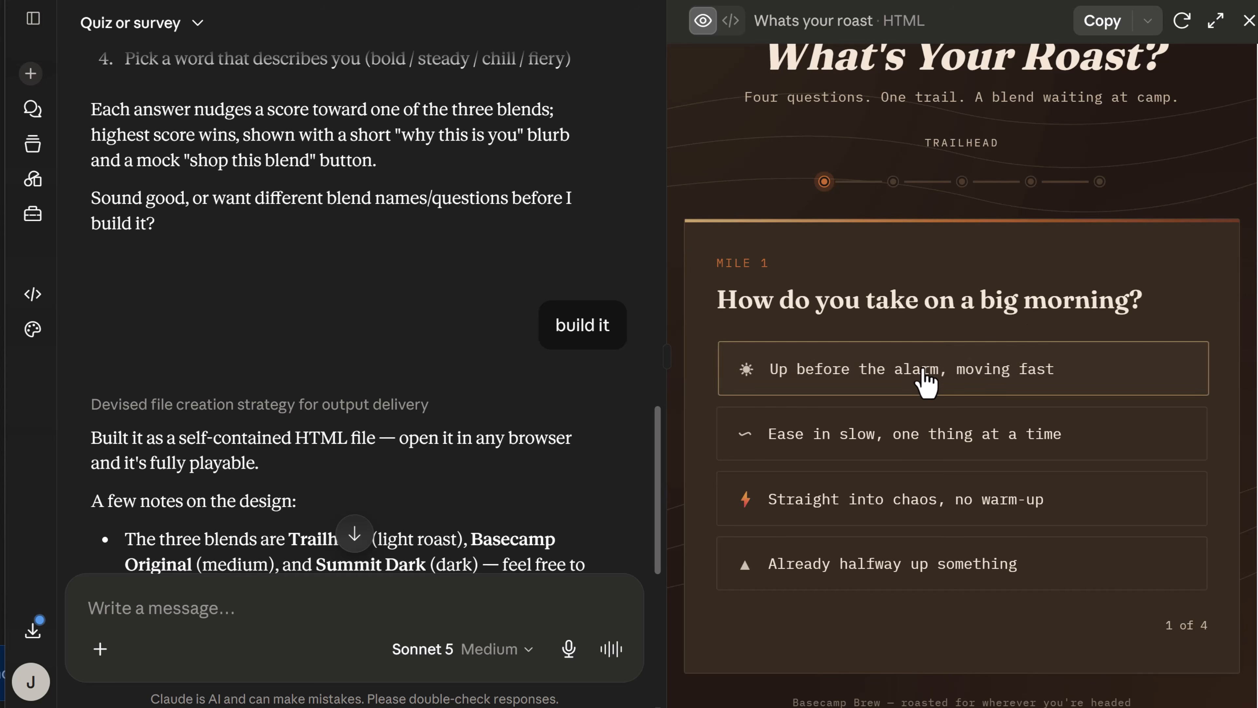
click(929, 378)
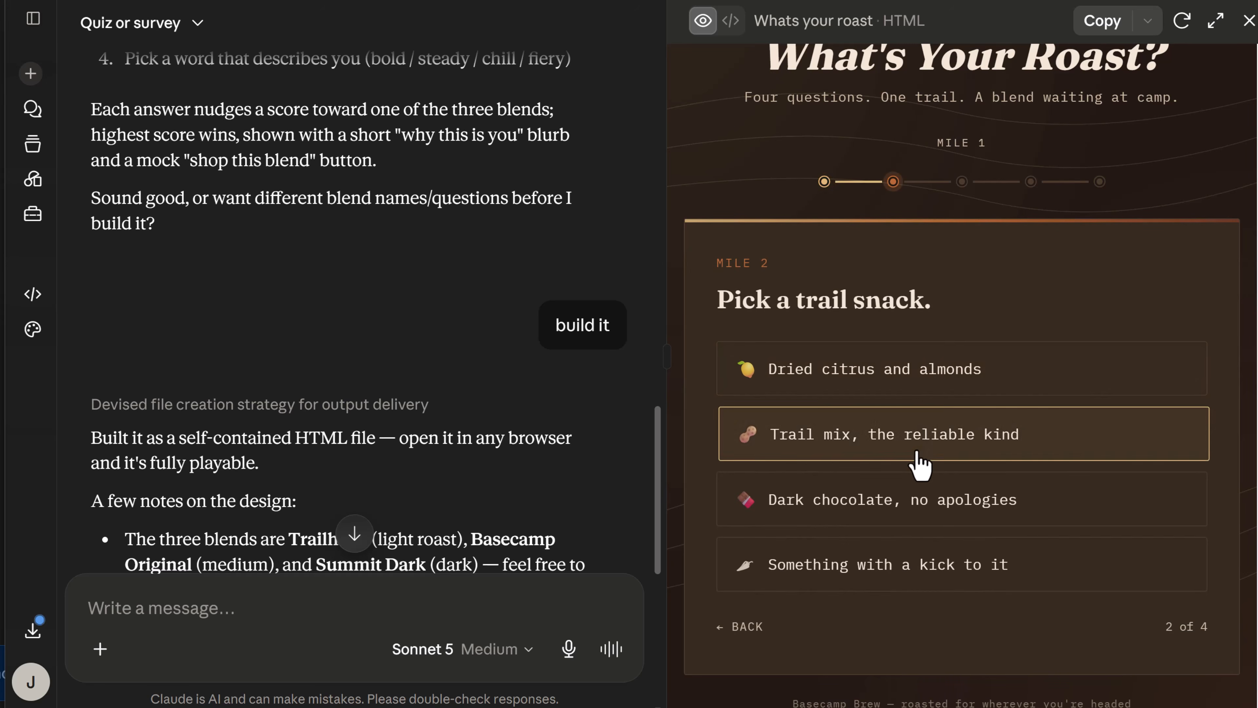
click(899, 501)
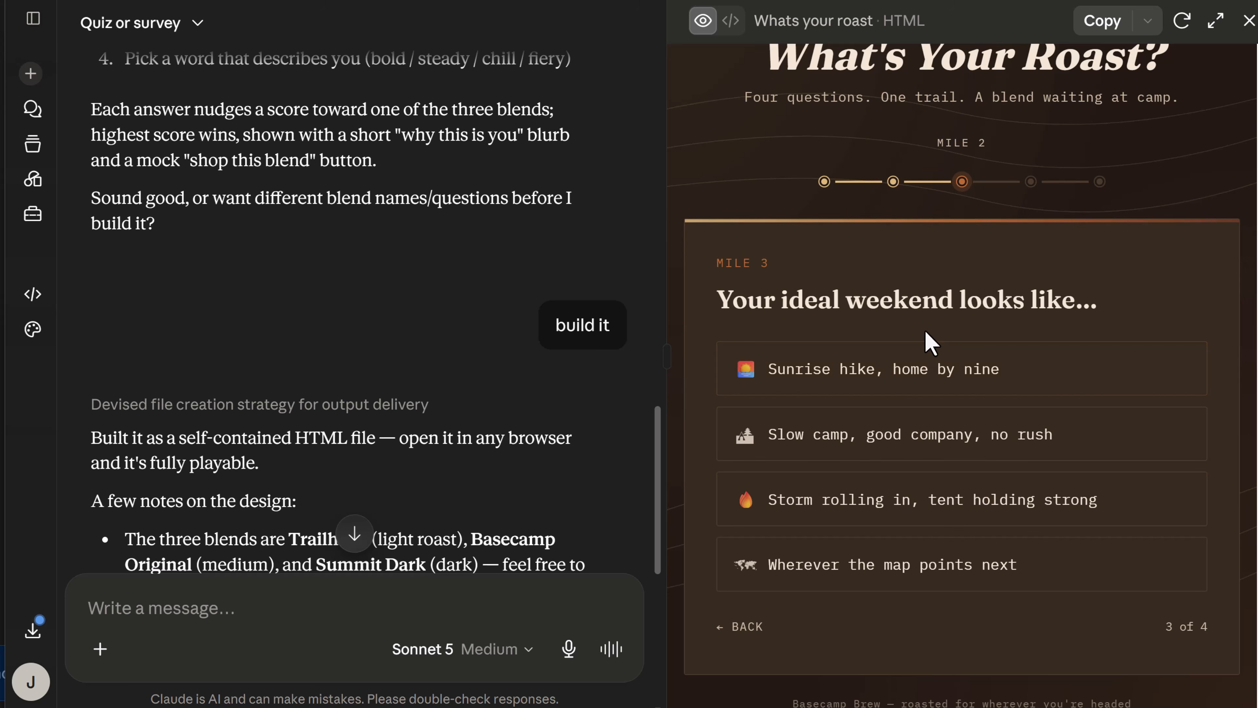
click(924, 435)
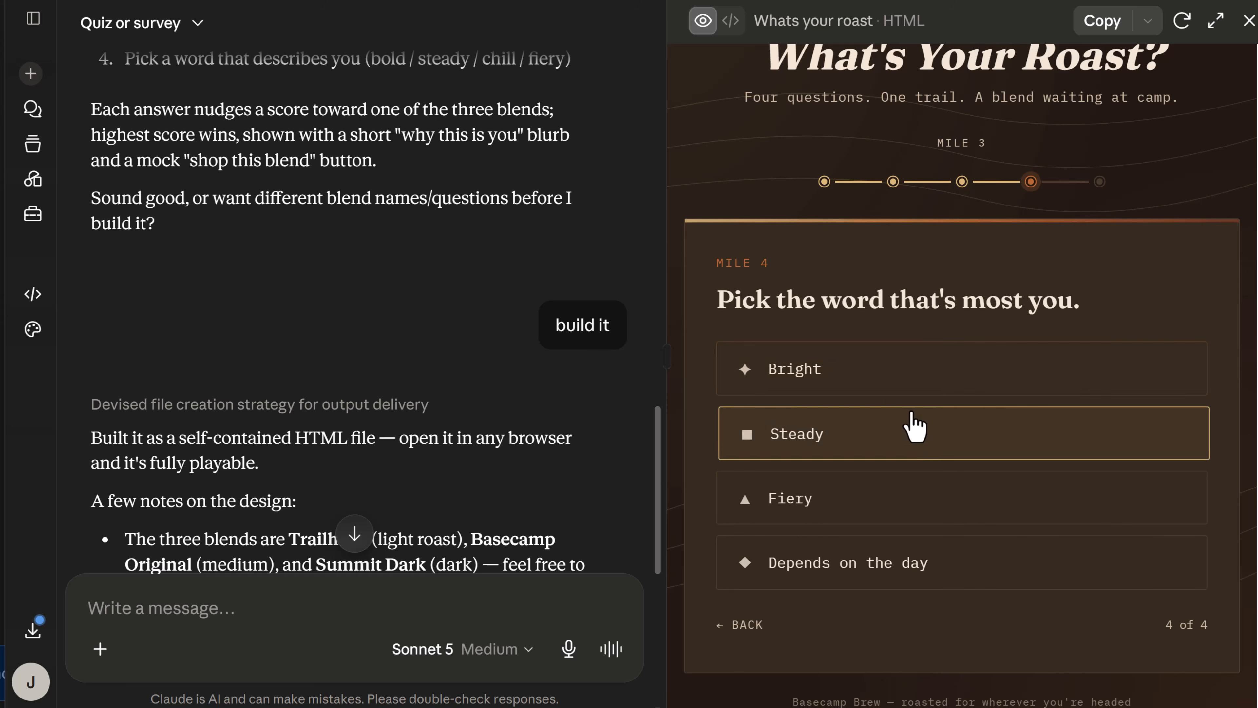
click(889, 382)
scroll(900, 395, down, 2)
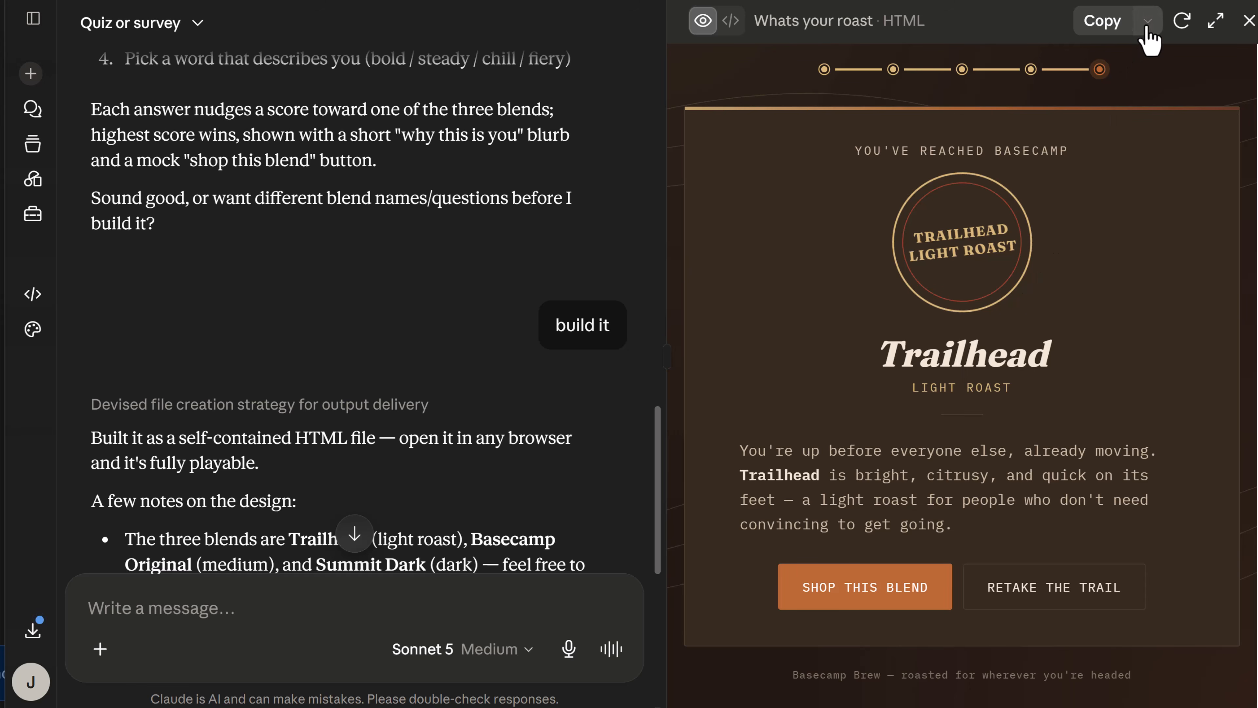
Publish the whats-your-roast.html artifact to the web and copy its link.
click(1147, 22)
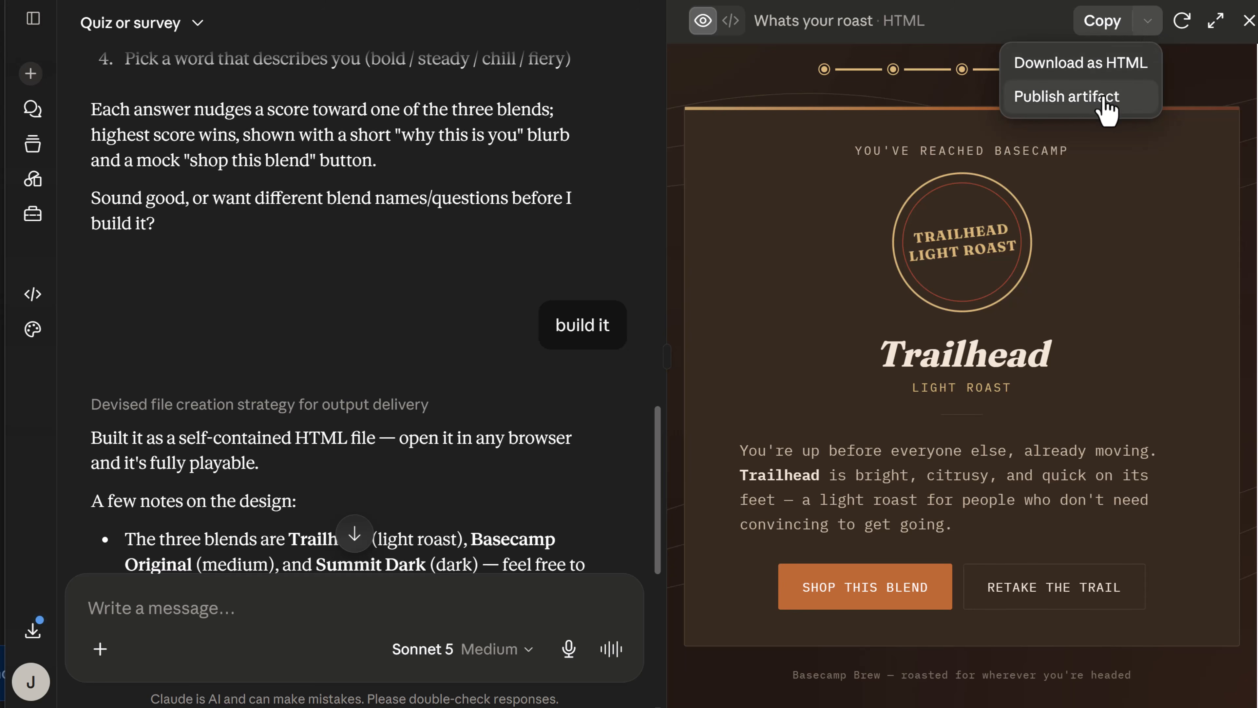
click(1111, 107)
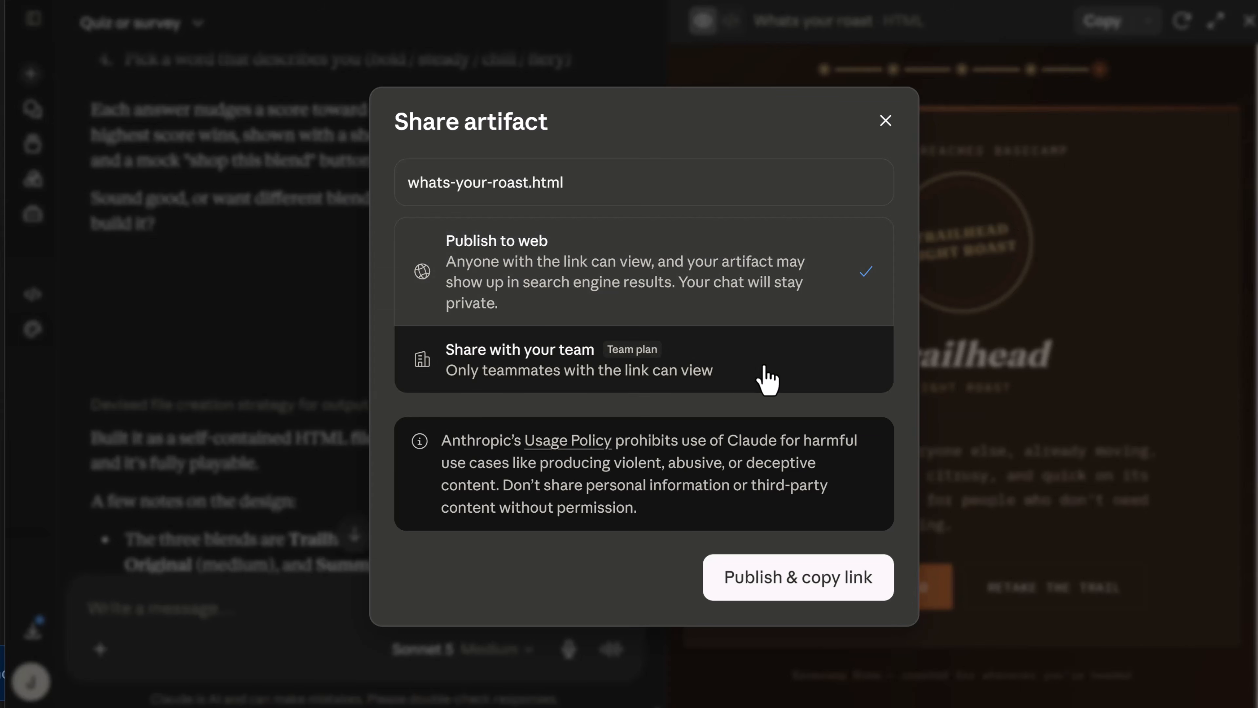
click(820, 590)
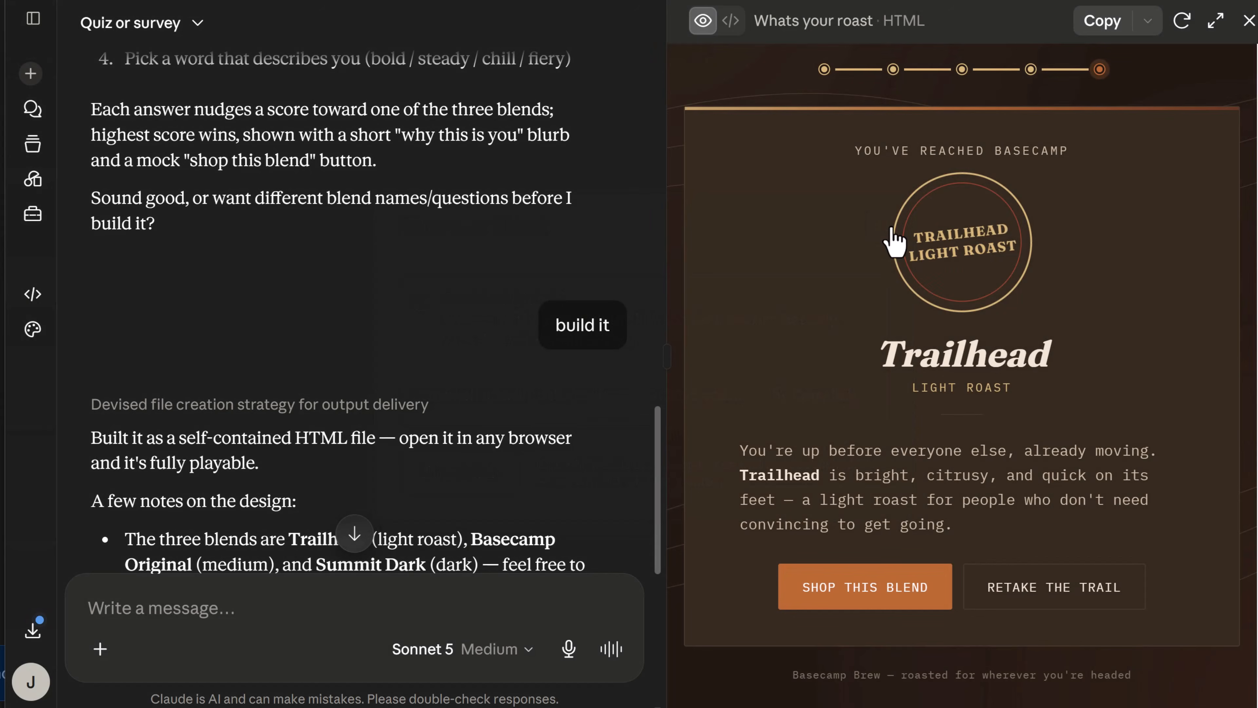
Download the quiz as HTML and open whats-your-roast.html in the browser to look it over.
click(1147, 21)
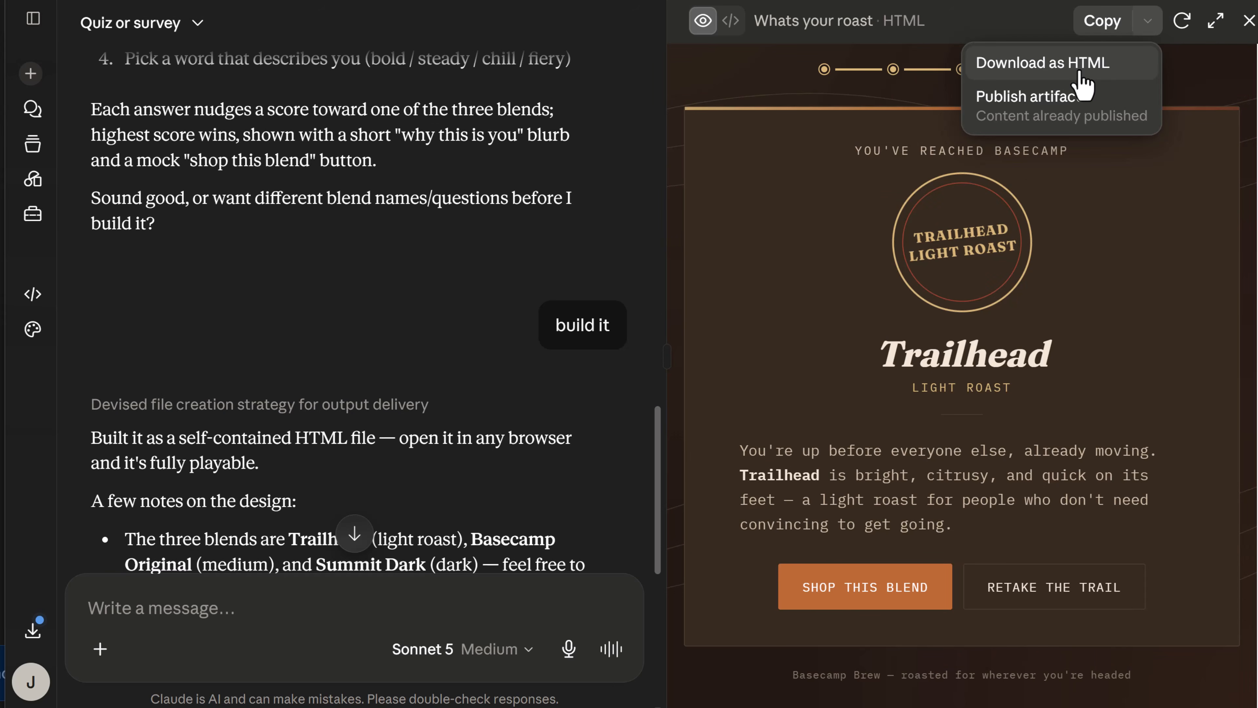
click(1082, 70)
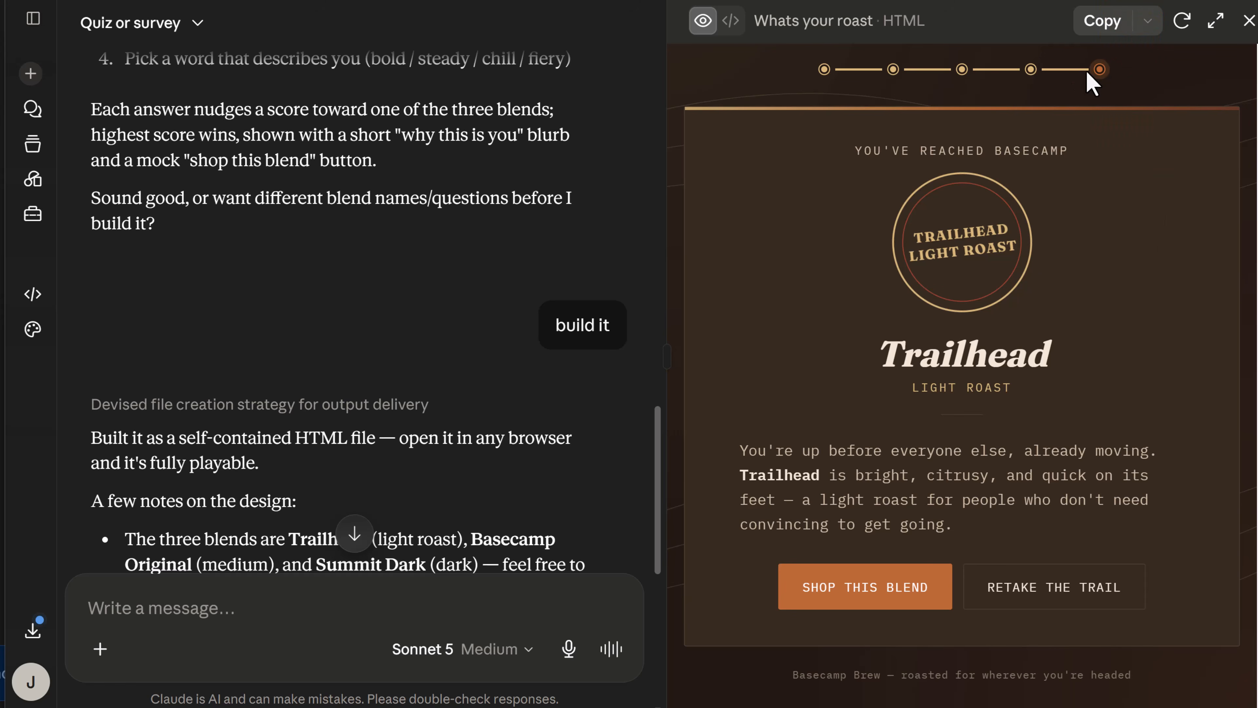
click(954, 44)
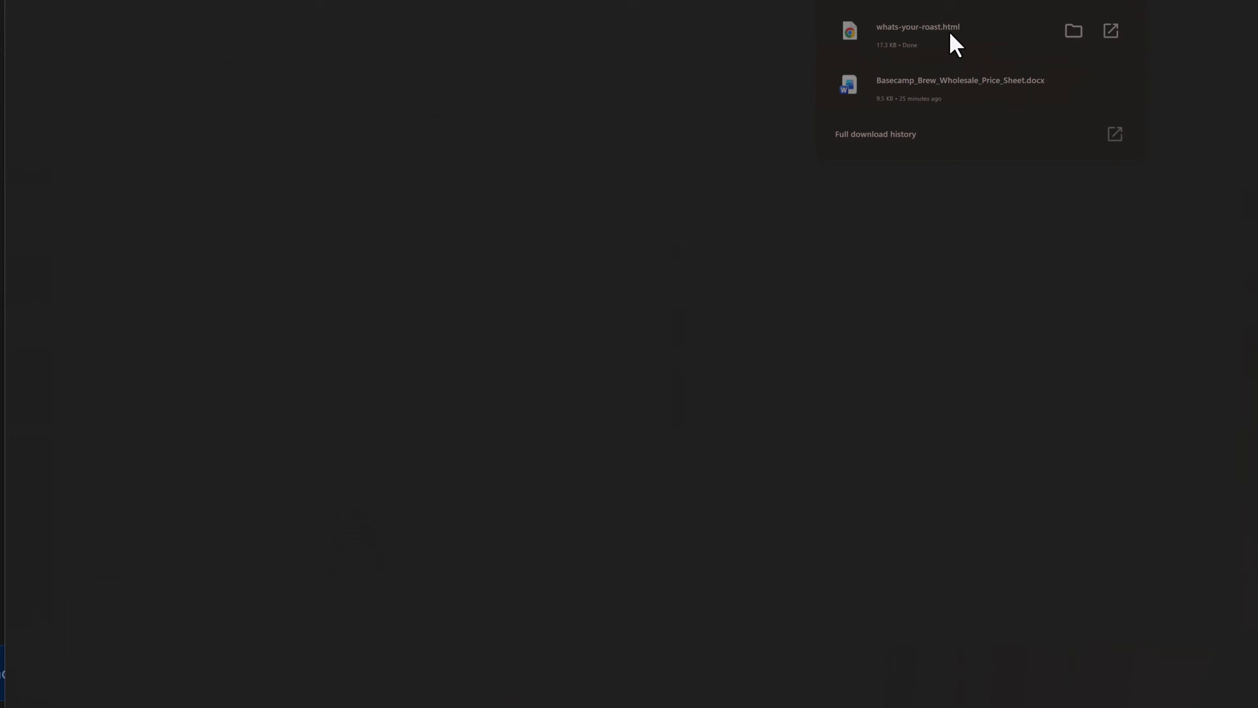
scroll(944, 244, down, 1)
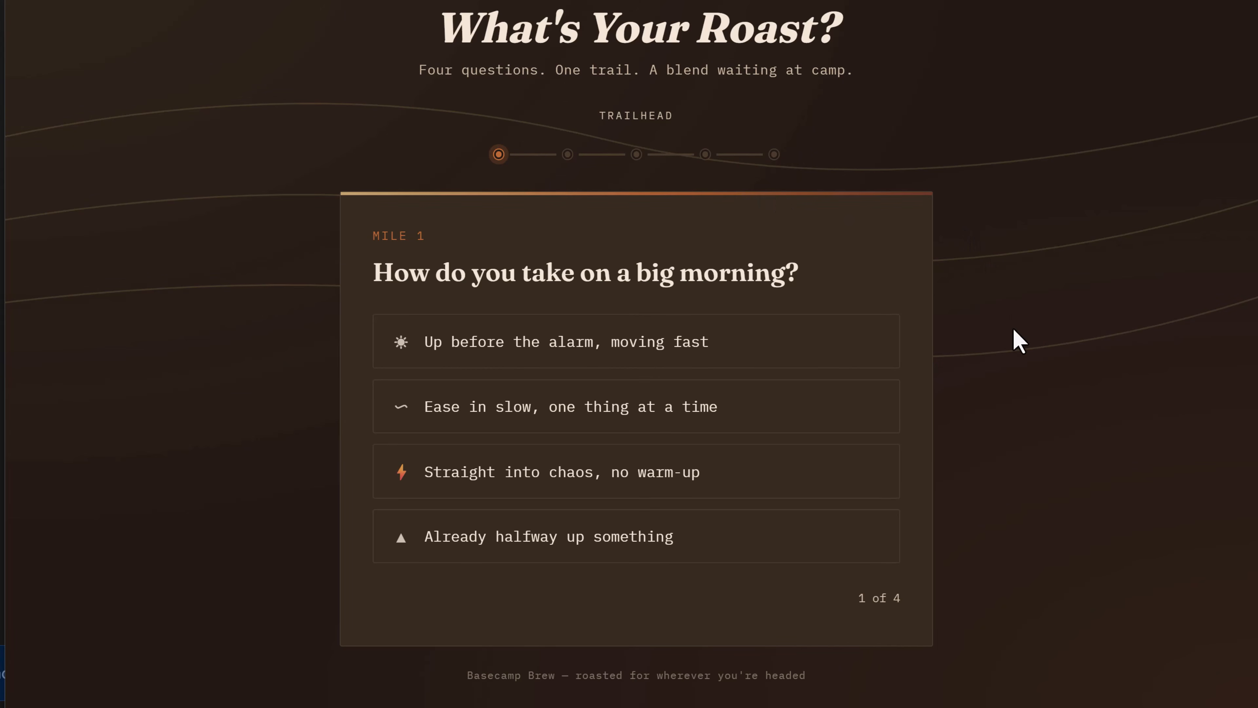
scroll(1014, 330, up, 1)
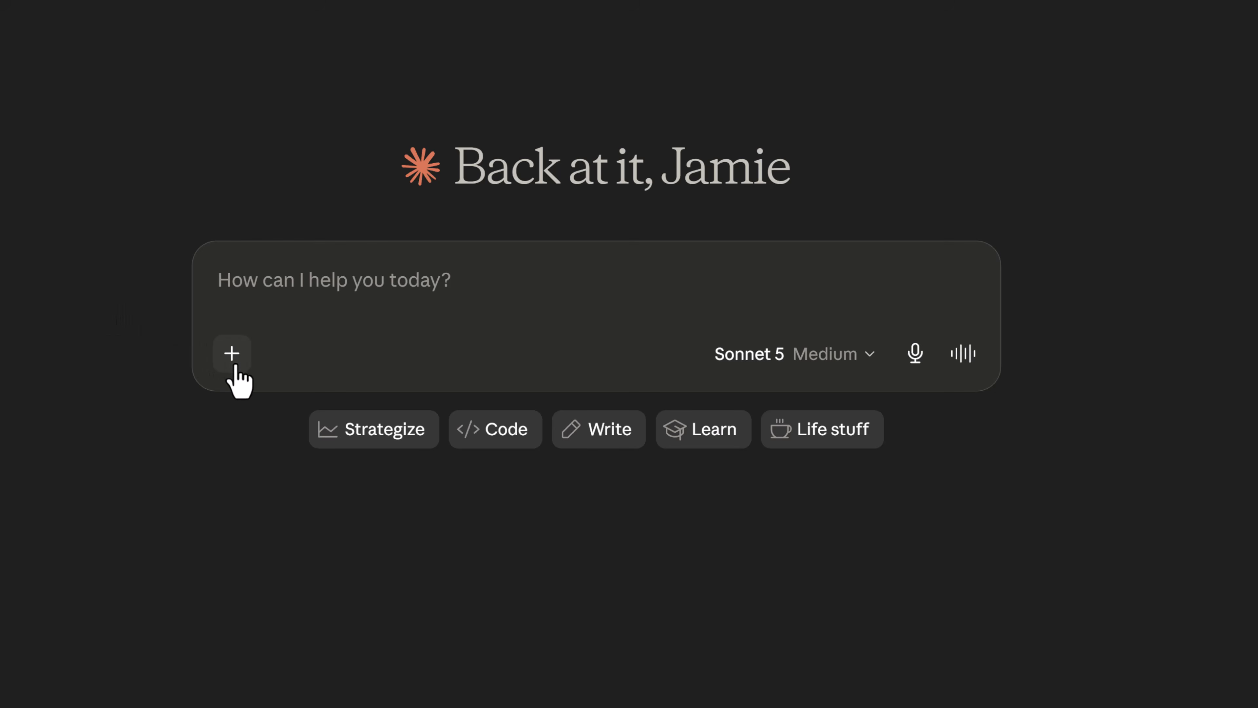
Check that web search is enabled in a new chat and ask "What are the current trends in specialty coffee subscriptions this year?".
click(233, 366)
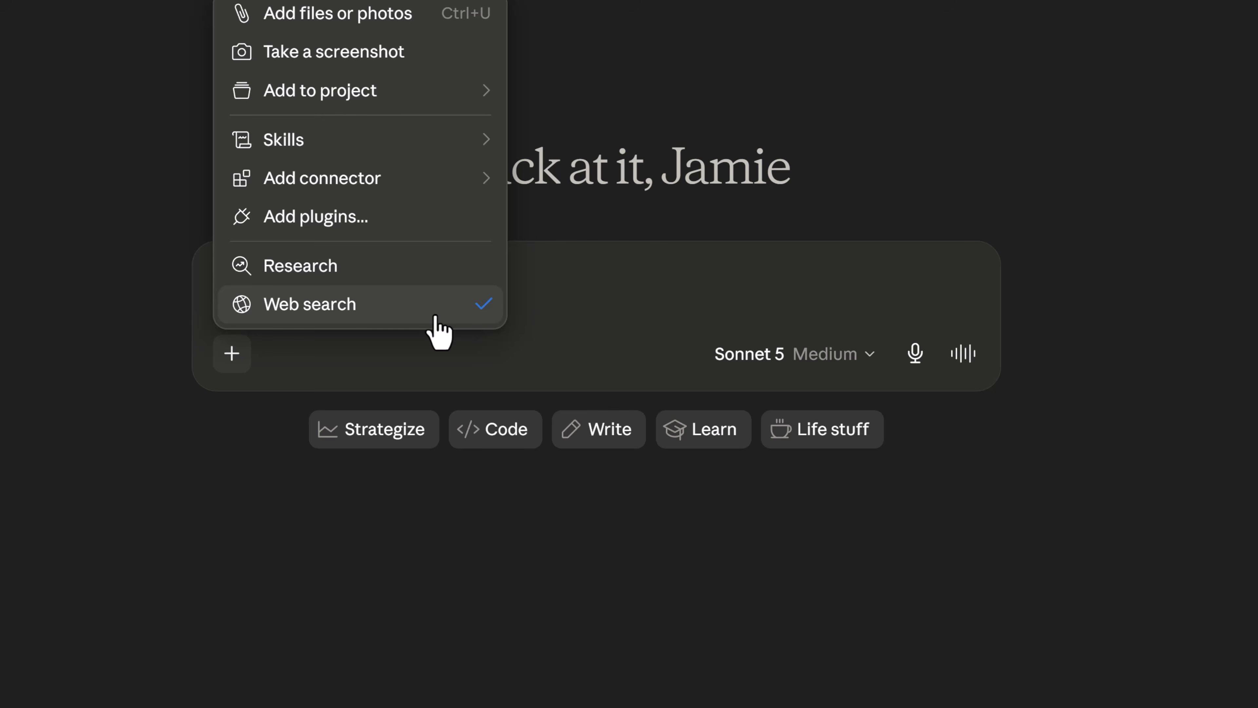
click(542, 307)
key(ctrl+v)
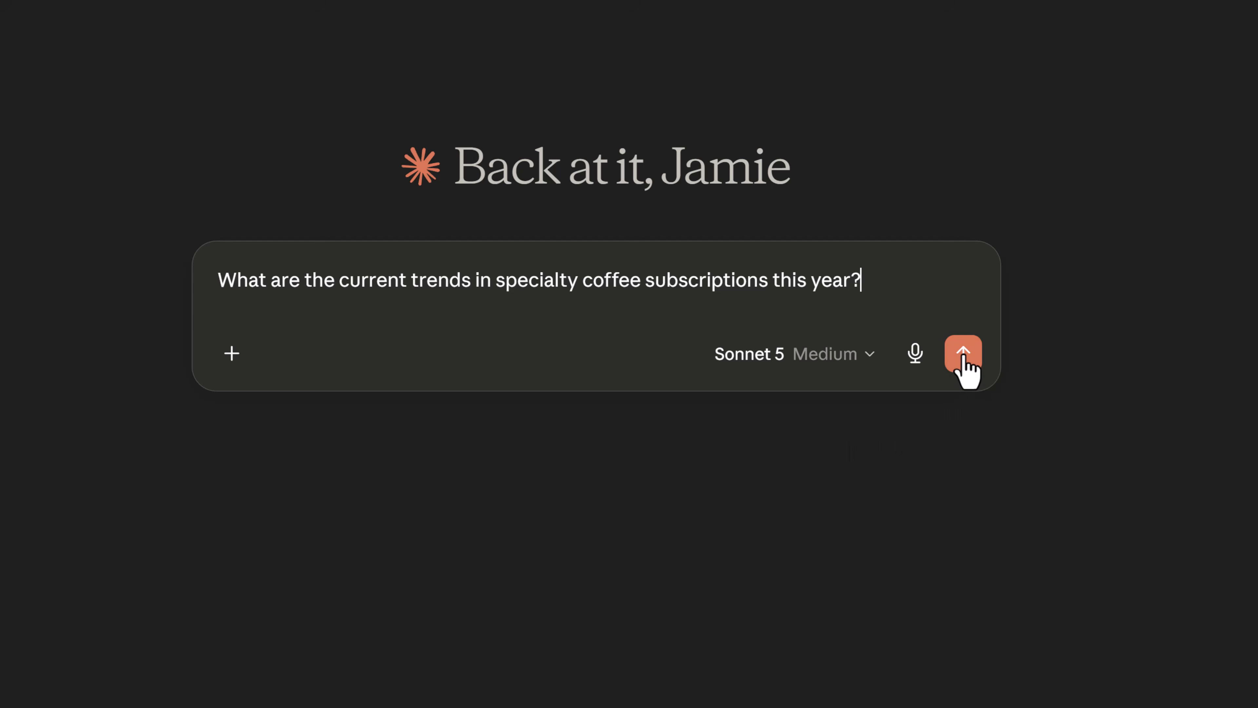
click(956, 358)
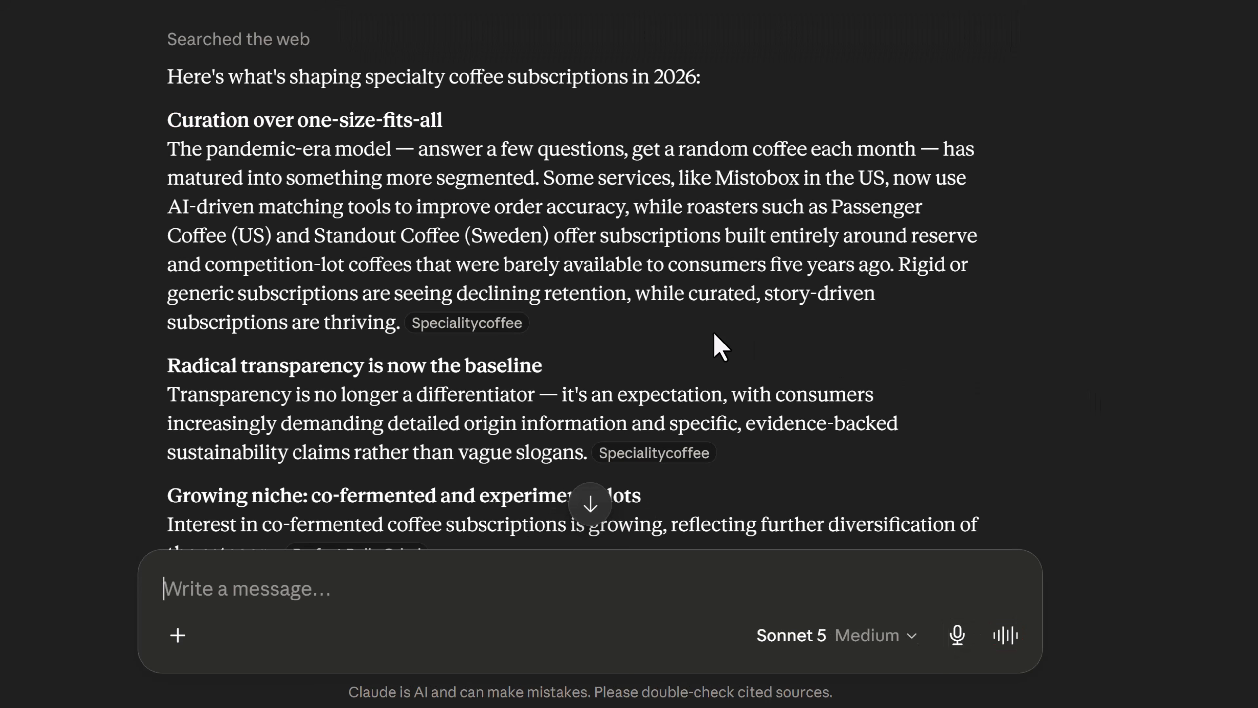
Open the Specialitycoffee source cited for the curation trend, view the page, and return to the chat.
scroll(699, 335, down, 2)
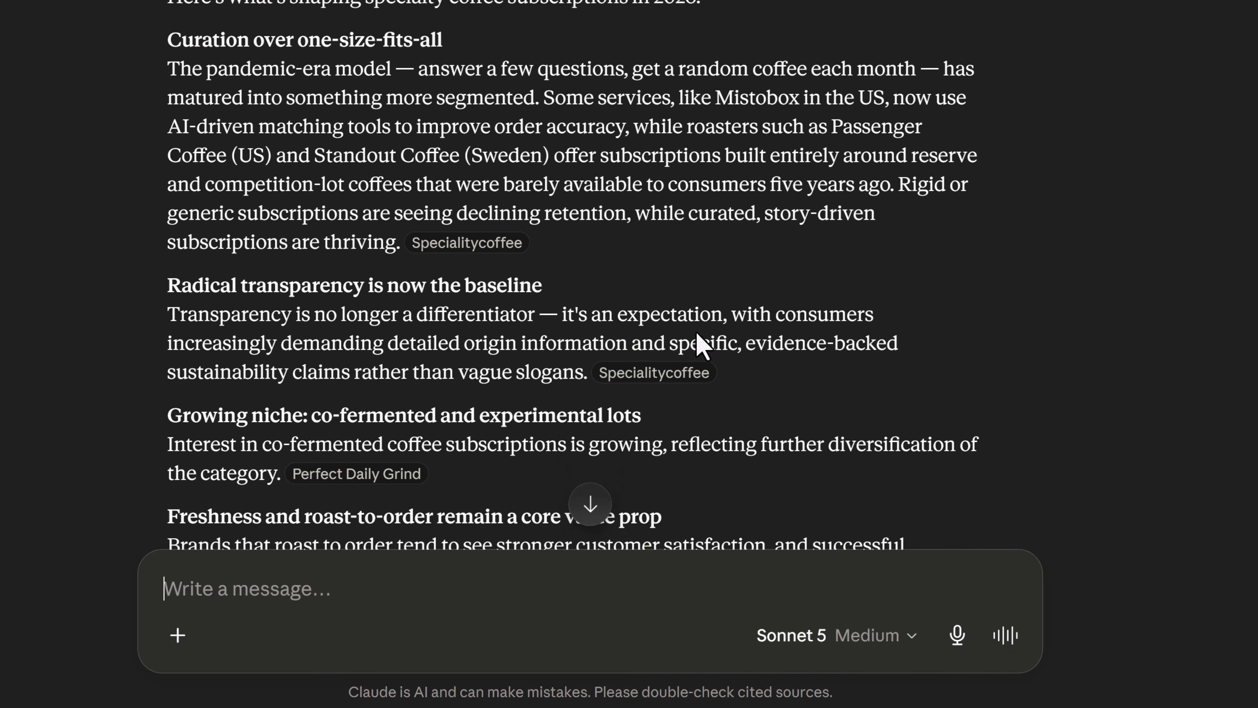
click(488, 253)
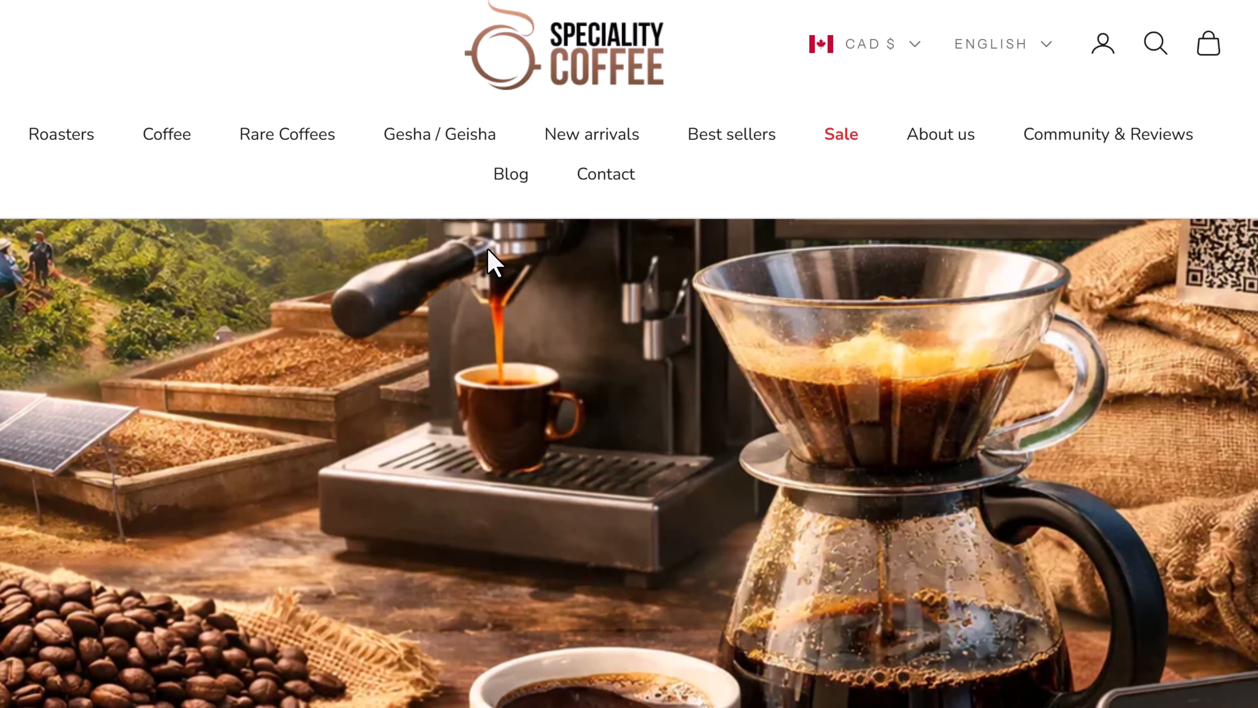
key(ctrl+w)
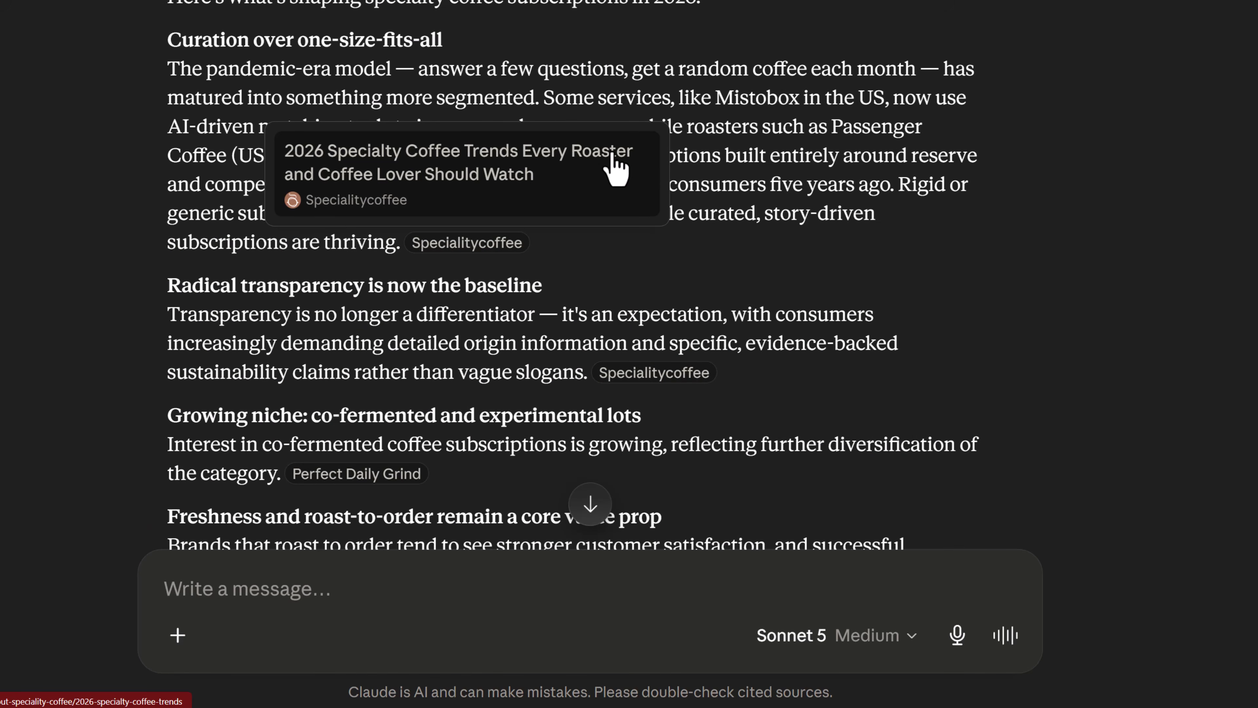
Enable Research mode and request specialty coffee subscription market research for a small-batch mountain-town roaster, covering pricing models, retention tactics and what works for small roasters.
click(172, 646)
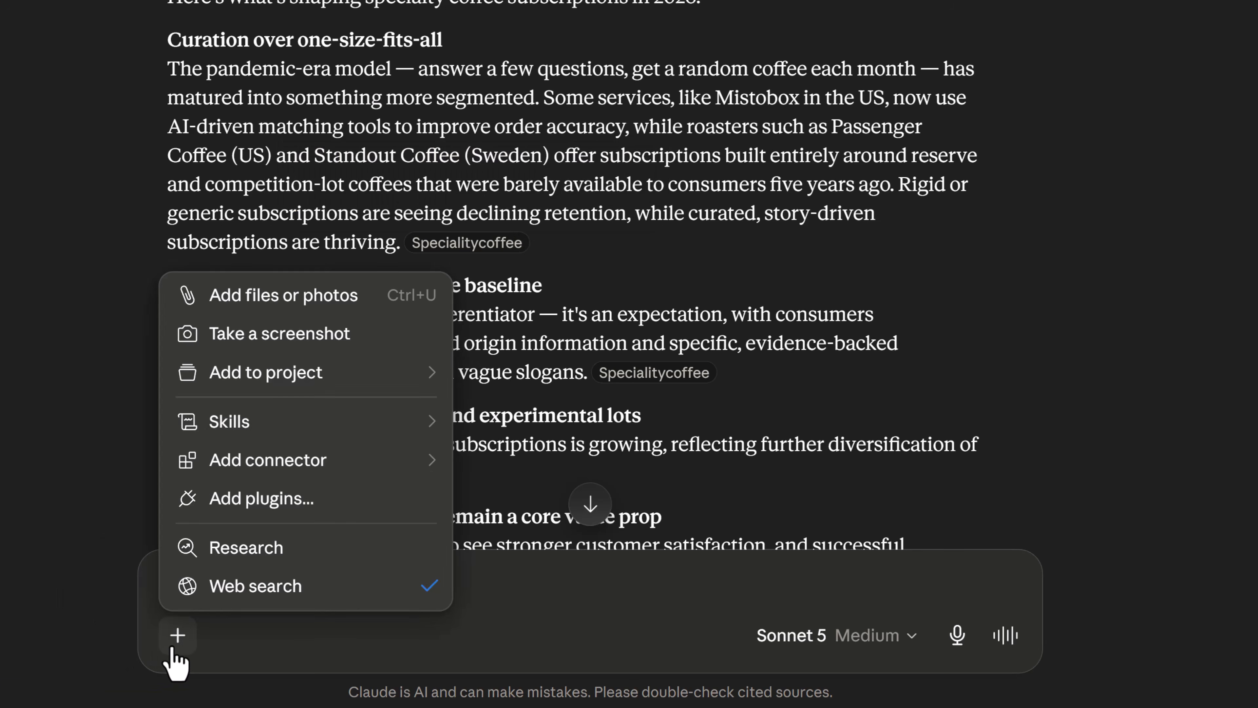
click(287, 562)
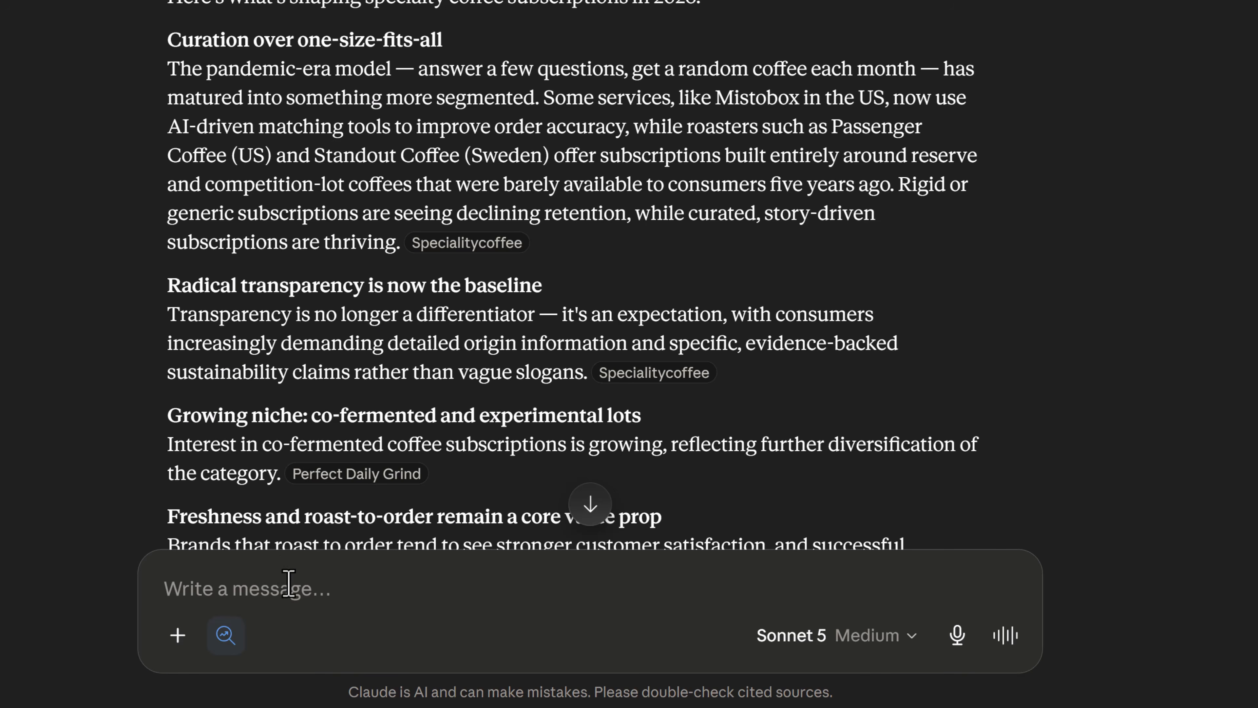
click(241, 599)
key(ctrl+v)
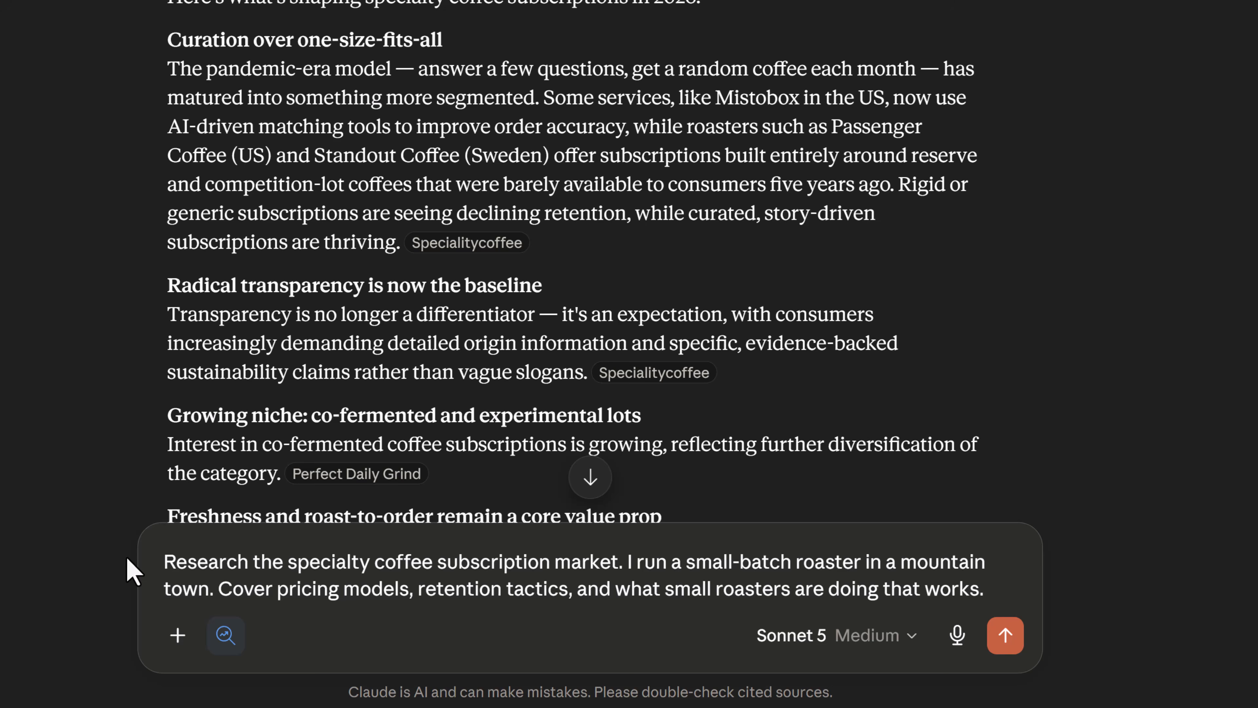
key(Return)
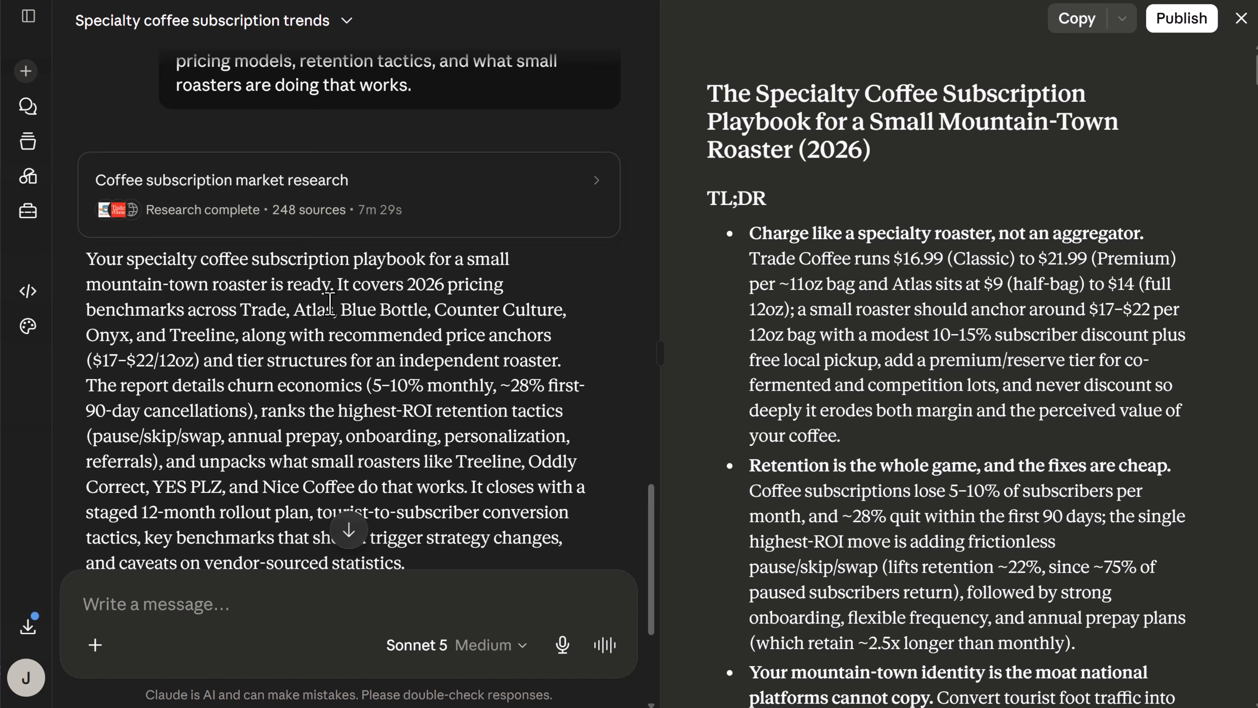
Read the research summary, widen the report view, and examine the TL;DR of the Specialty Coffee Subscription Playbook.
scroll(329, 303, down, 3)
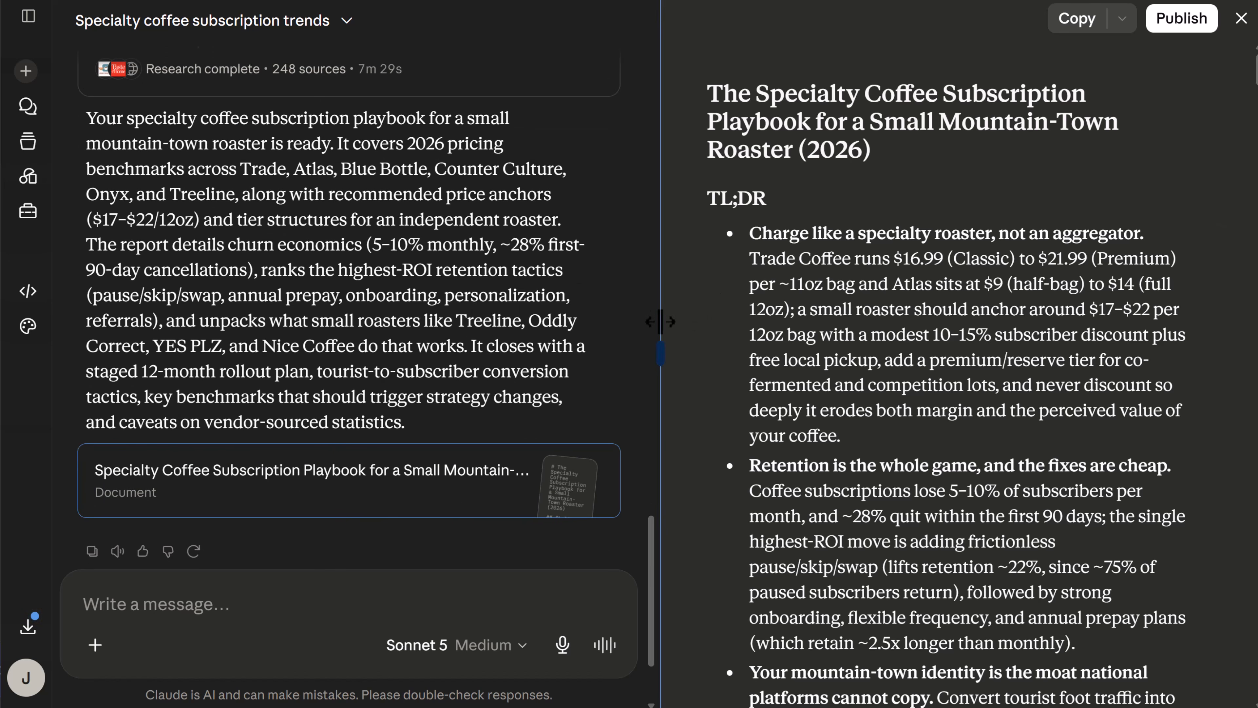
drag(660, 321, 498, 320)
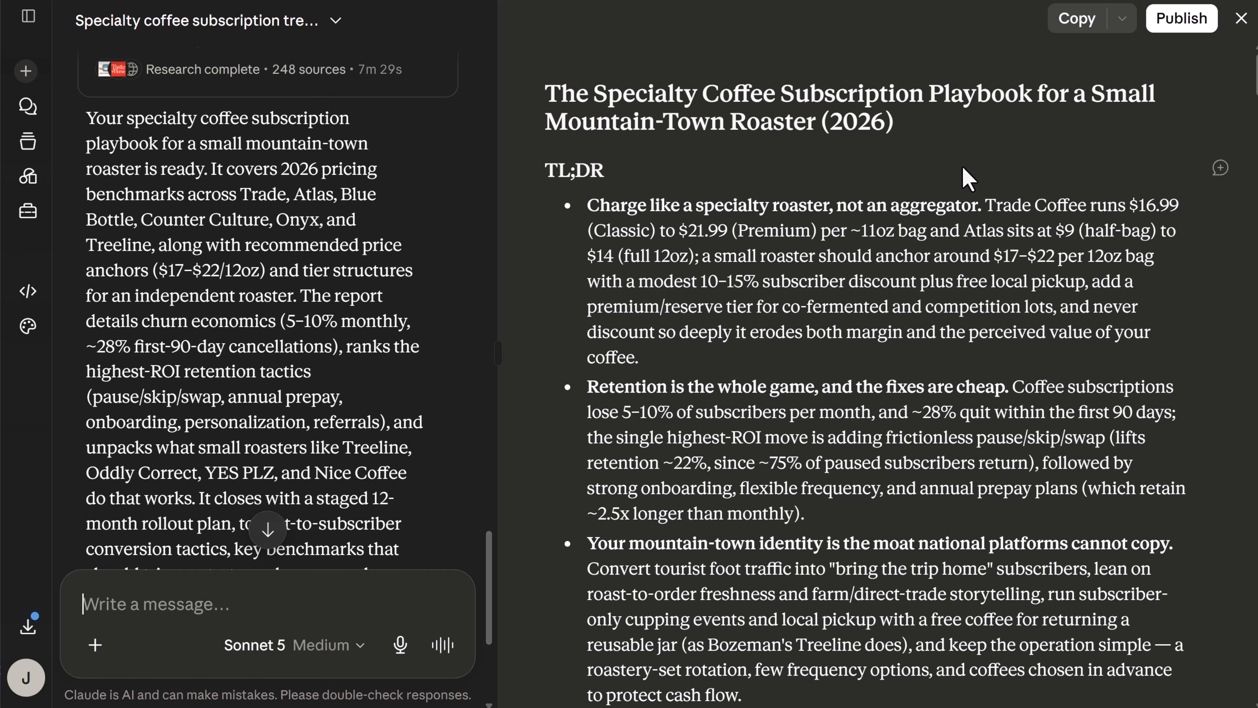
scroll(964, 193, down, 2)
scroll(941, 190, down, 2)
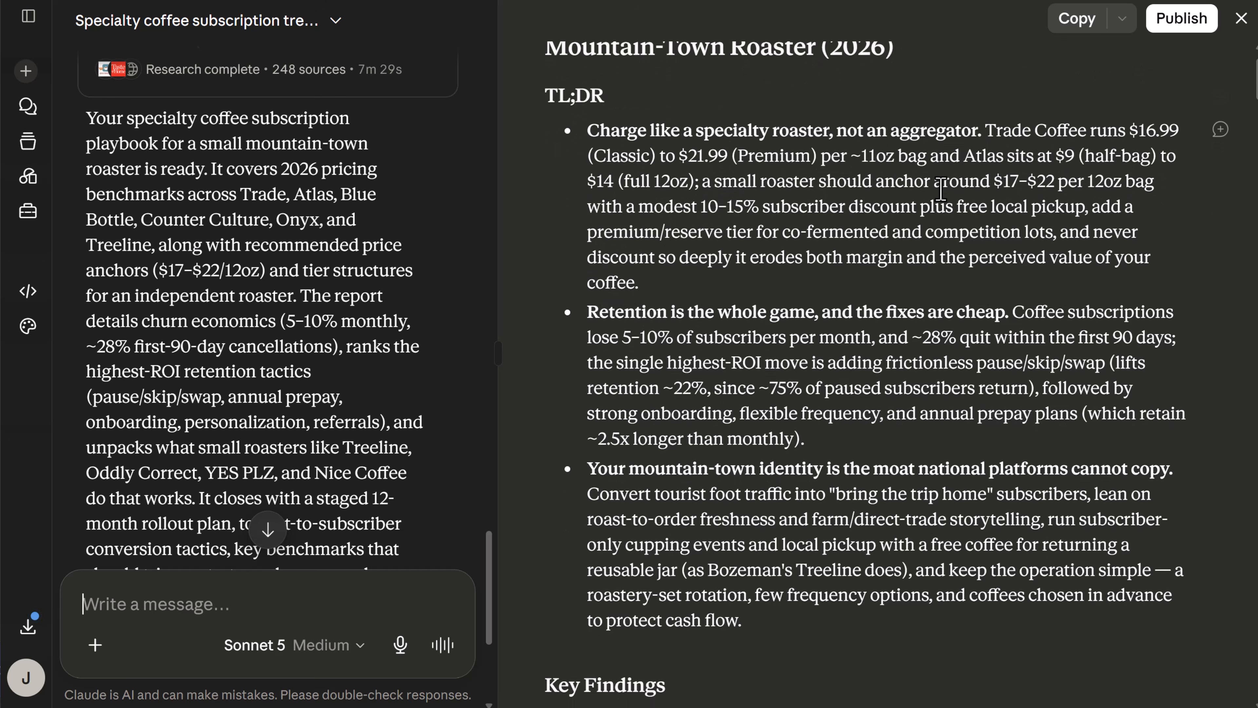
Examine the report's key findings on pricing benchmarks, churn, retention tactics and small-roaster examples.
scroll(941, 191, down, 10)
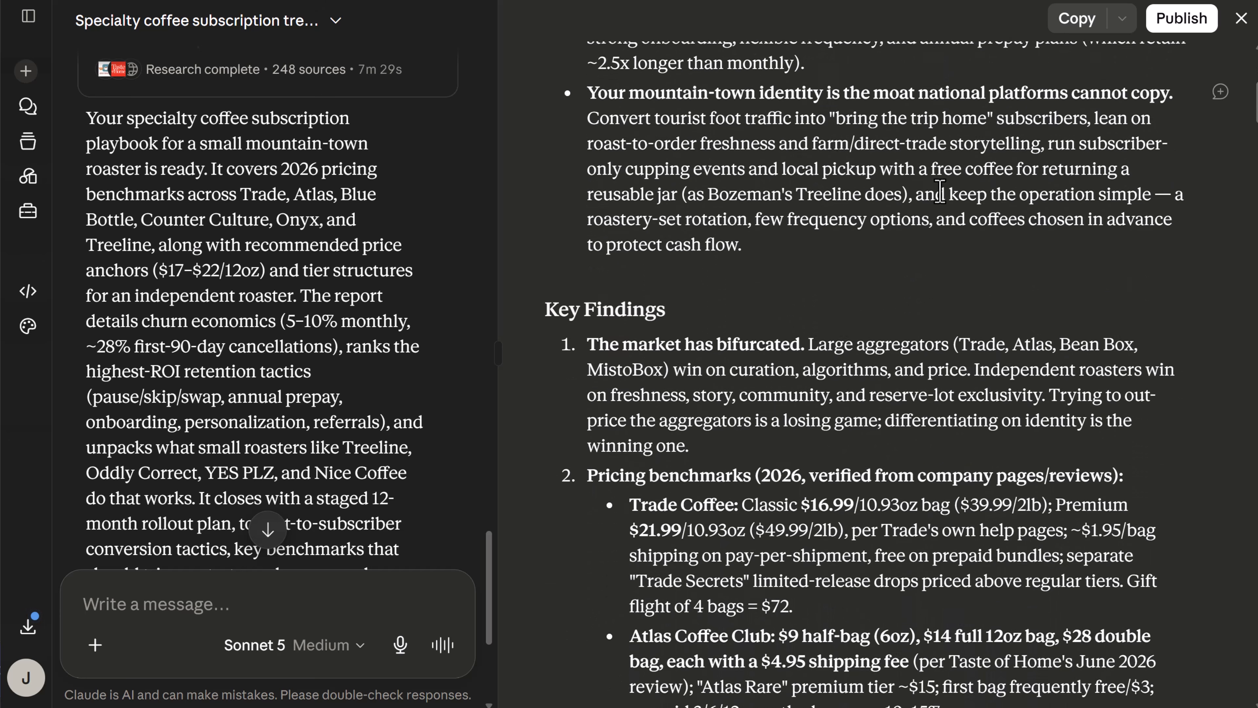
scroll(940, 192, down, 8)
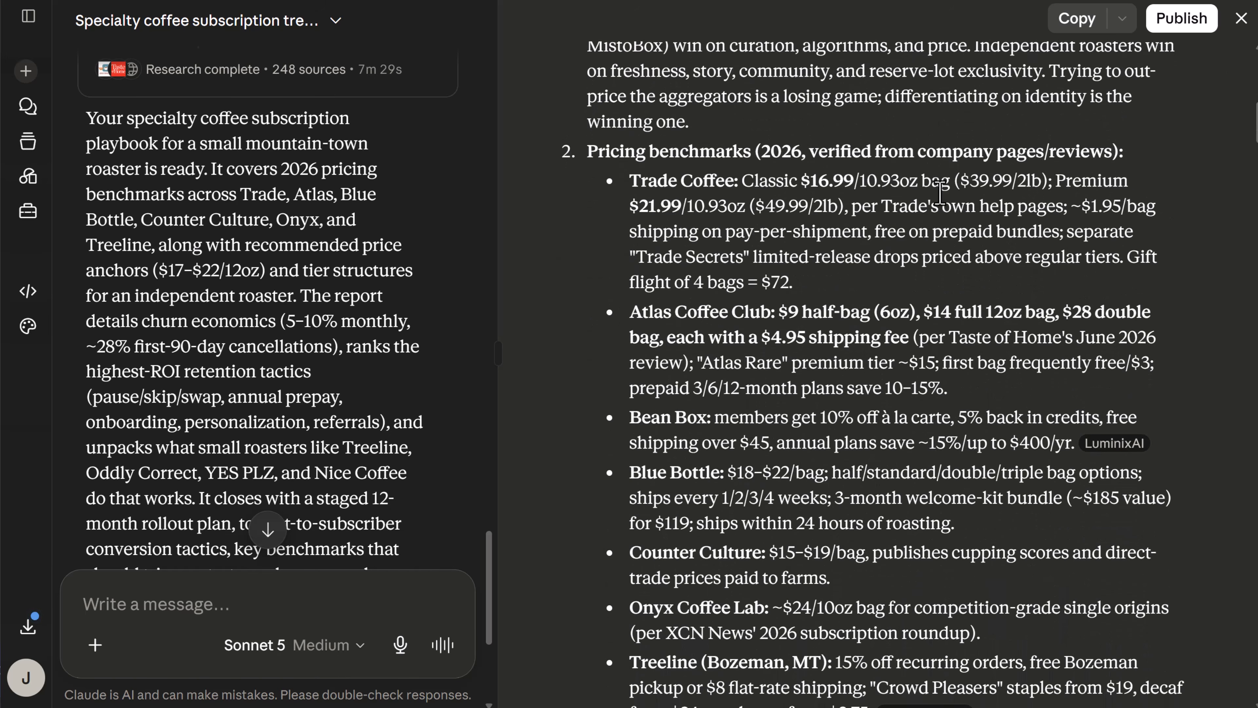
scroll(940, 192, down, 14)
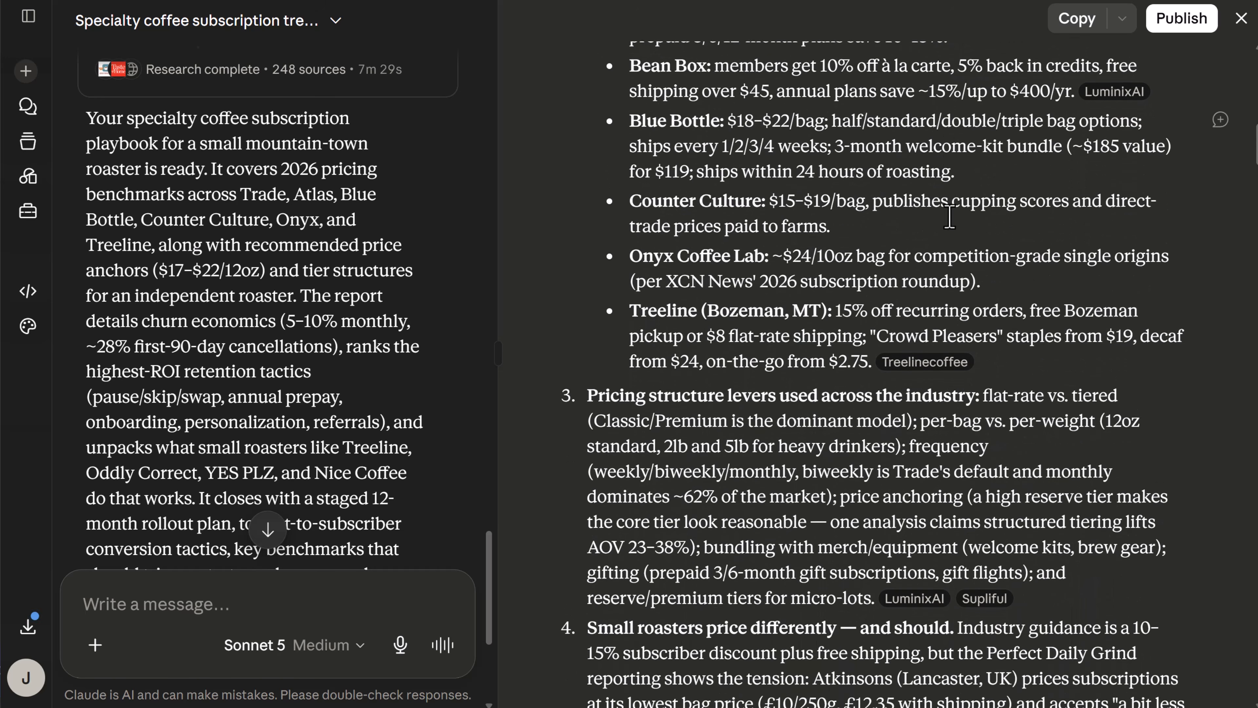
scroll(954, 228, down, 14)
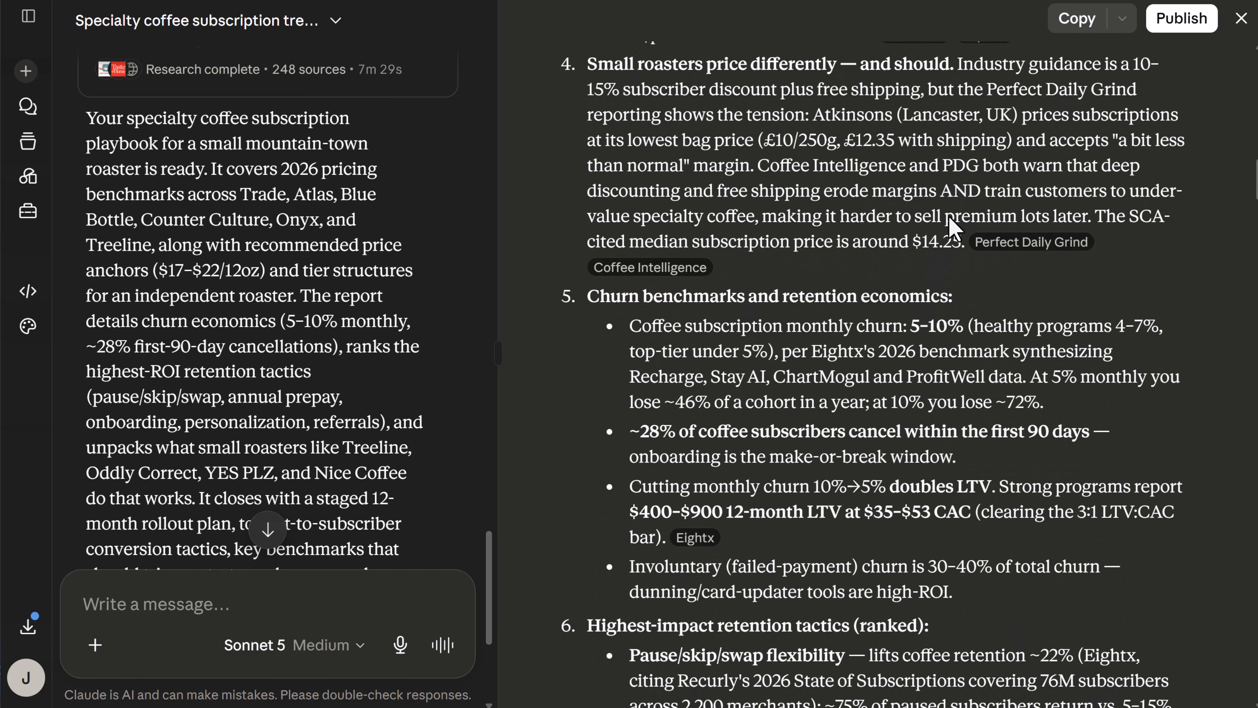
scroll(949, 216, down, 17)
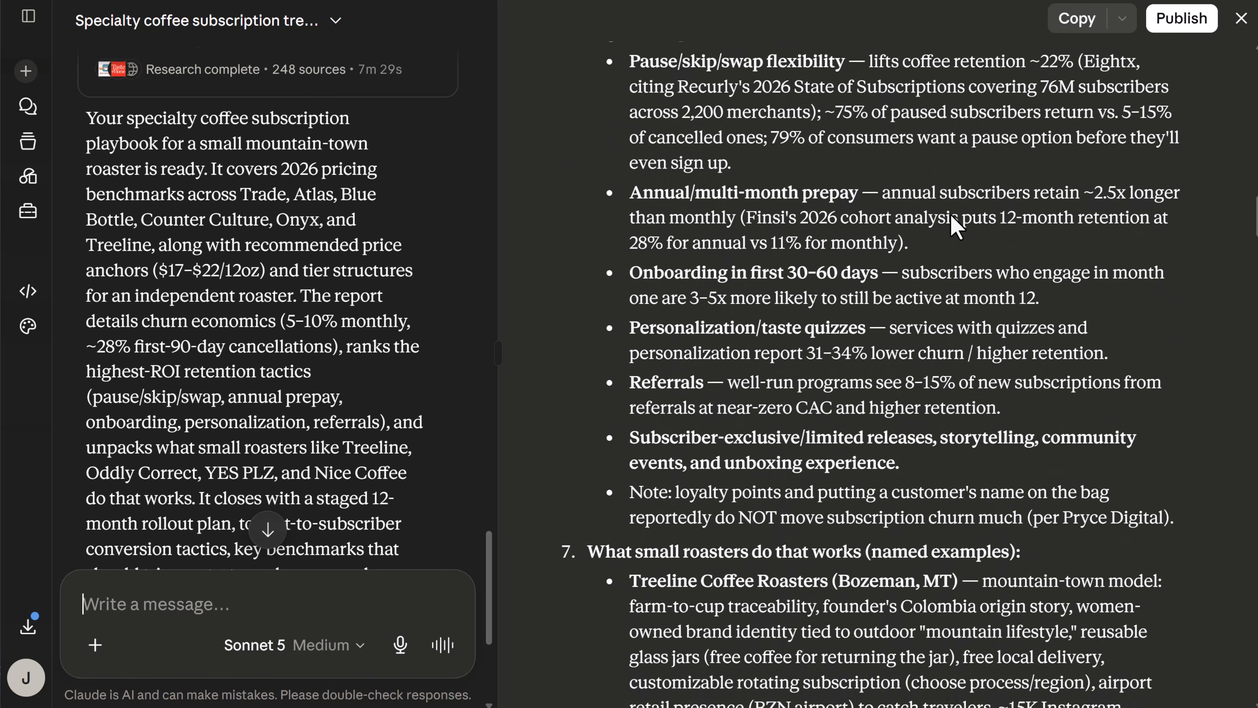
scroll(954, 225, down, 13)
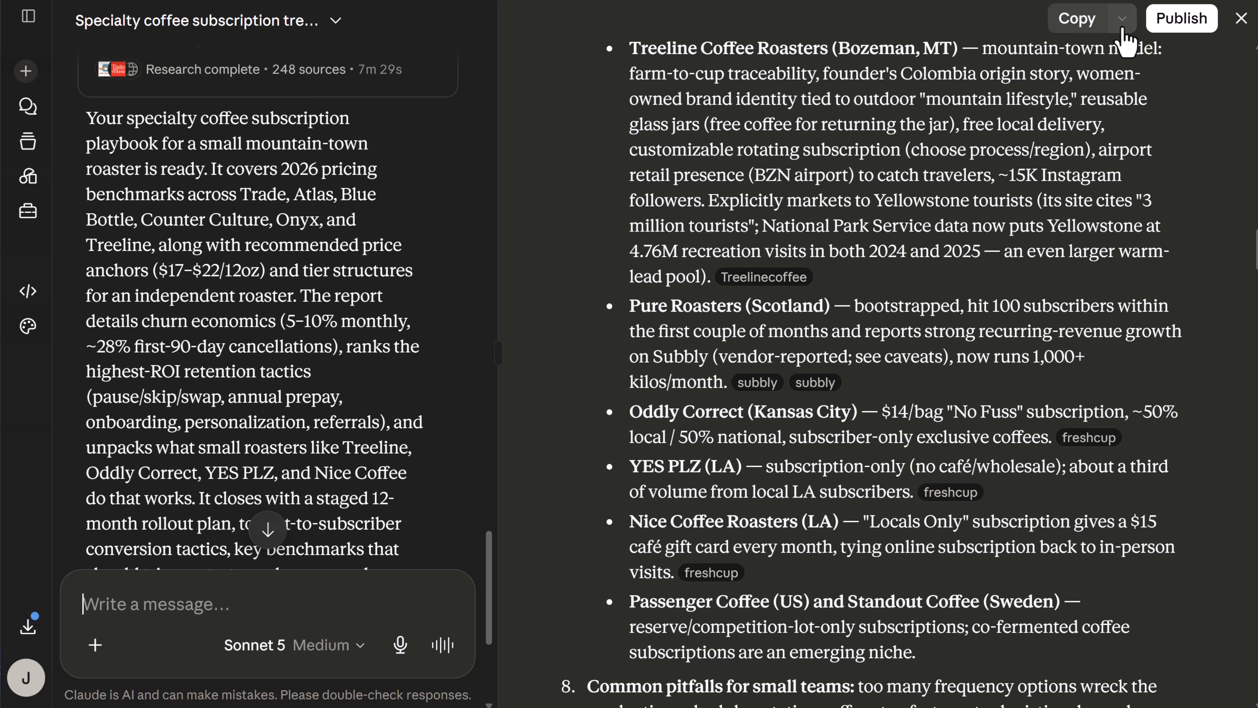
View the report's download formats and its publishing option.
click(1123, 30)
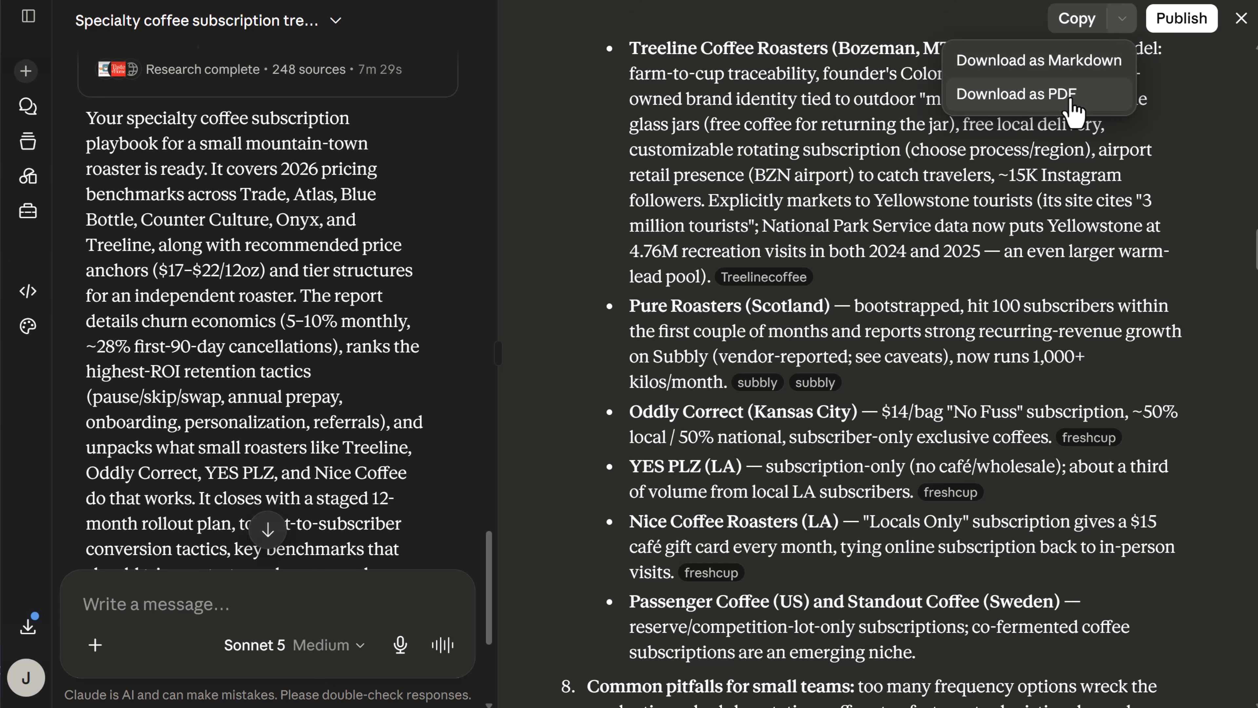
click(1176, 28)
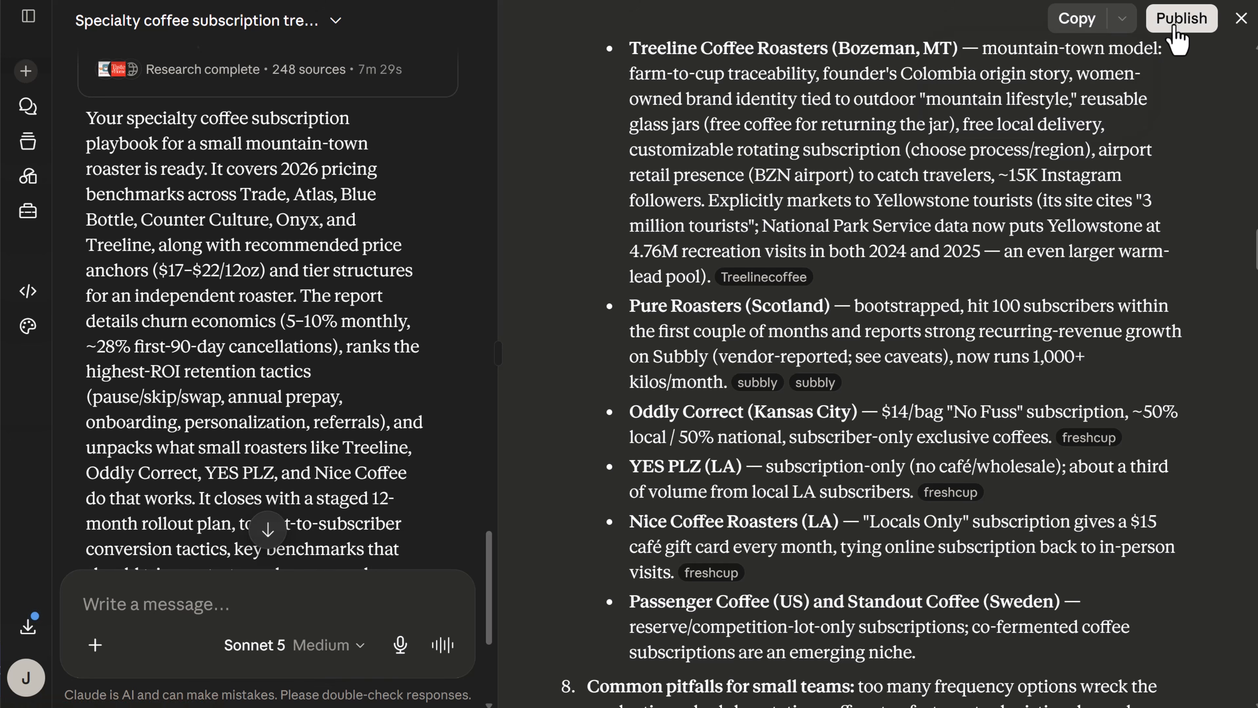
click(1175, 28)
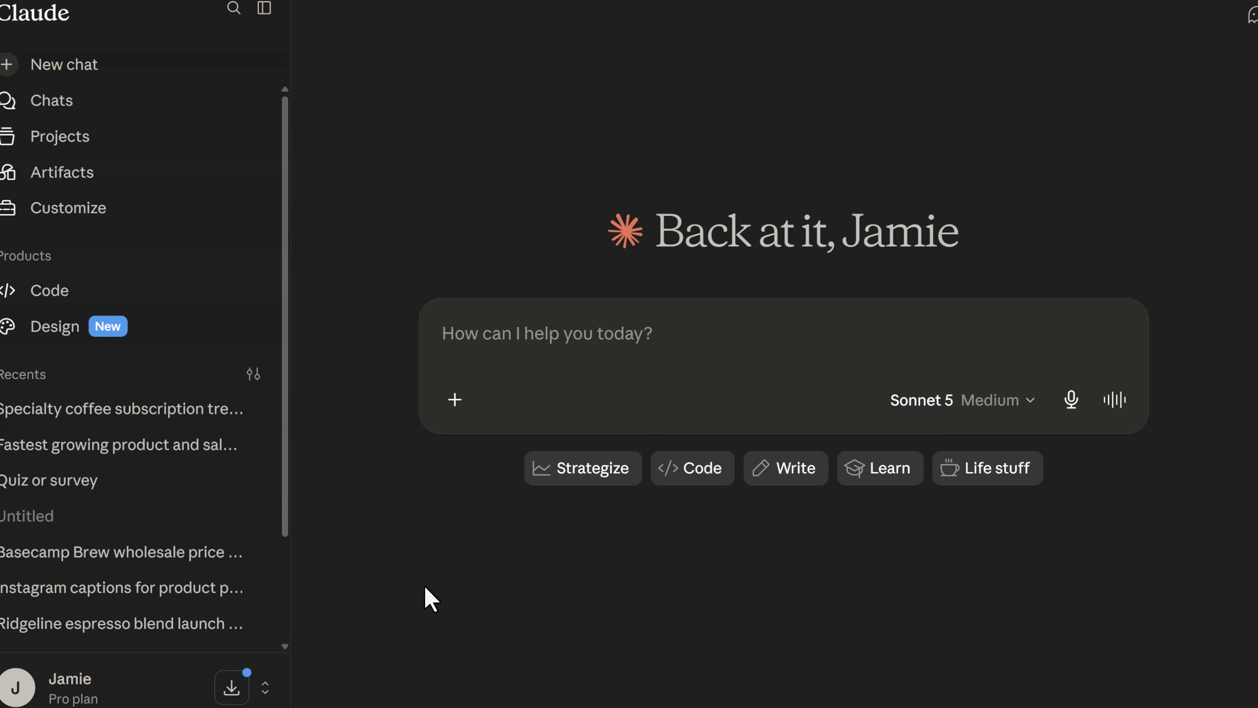
Save the general instructions for Claude as "I run a small coffee roasting business. Keep answers practical and skip the jargon.".
click(115, 690)
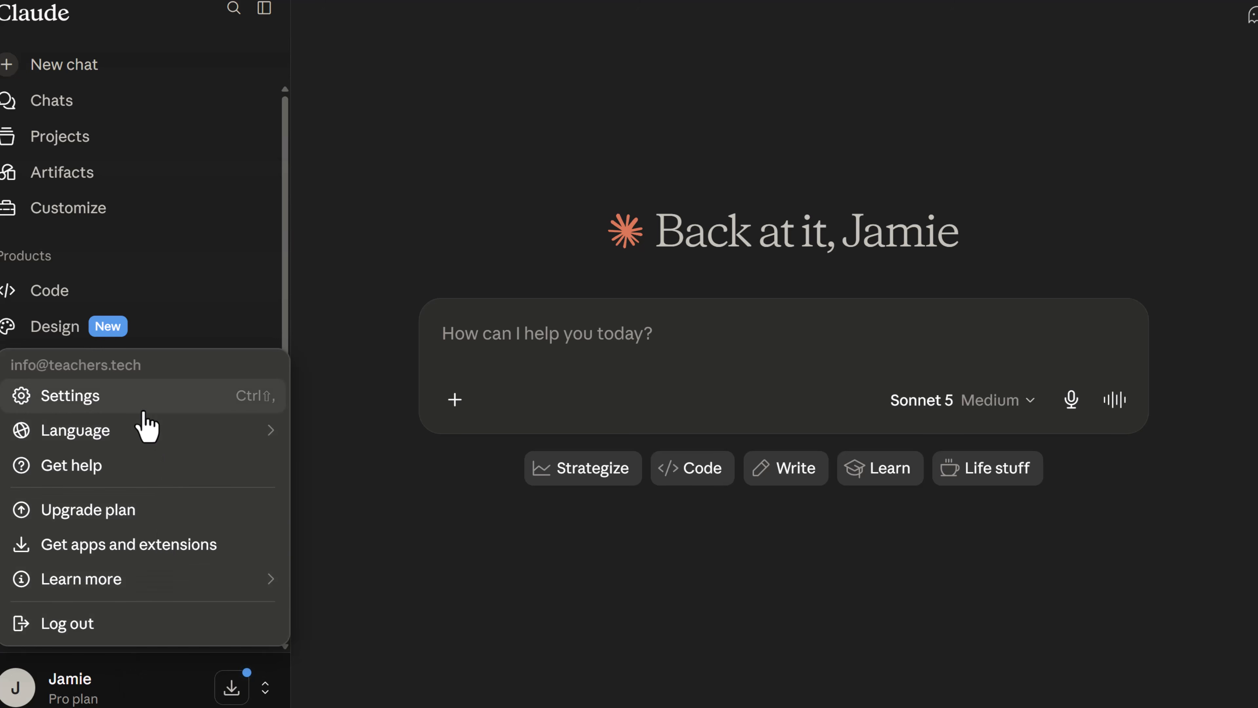
click(232, 406)
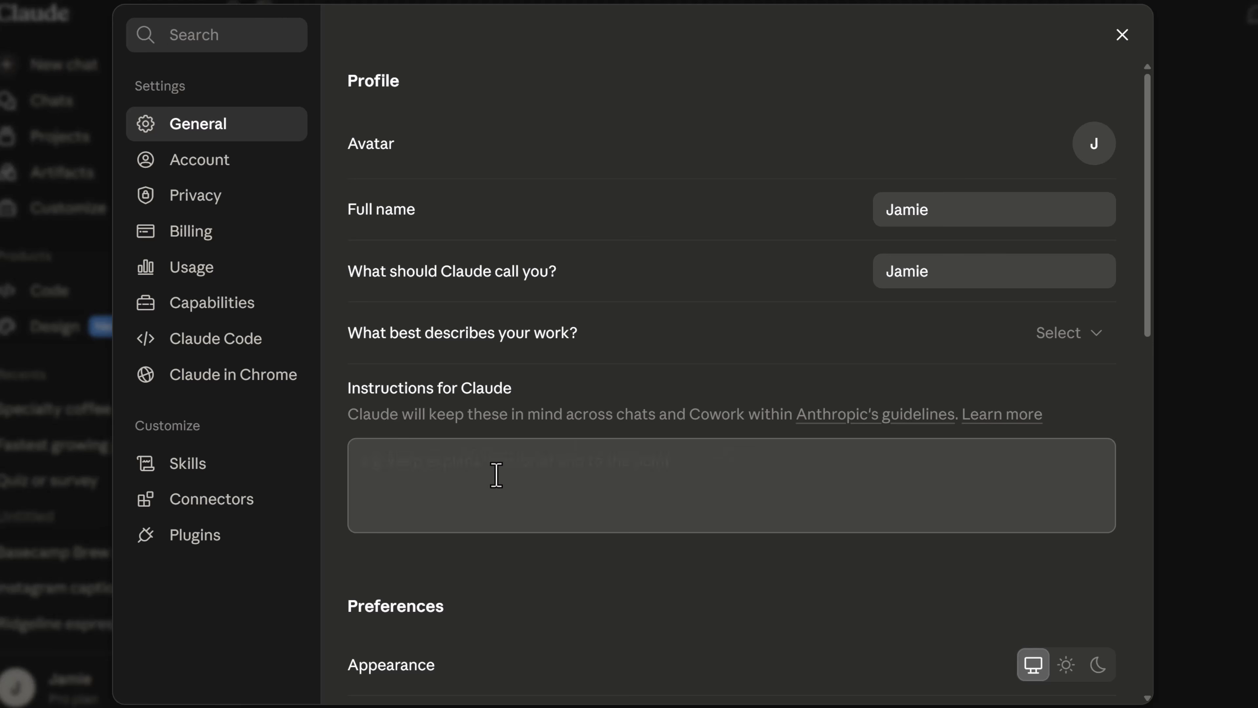
click(497, 476)
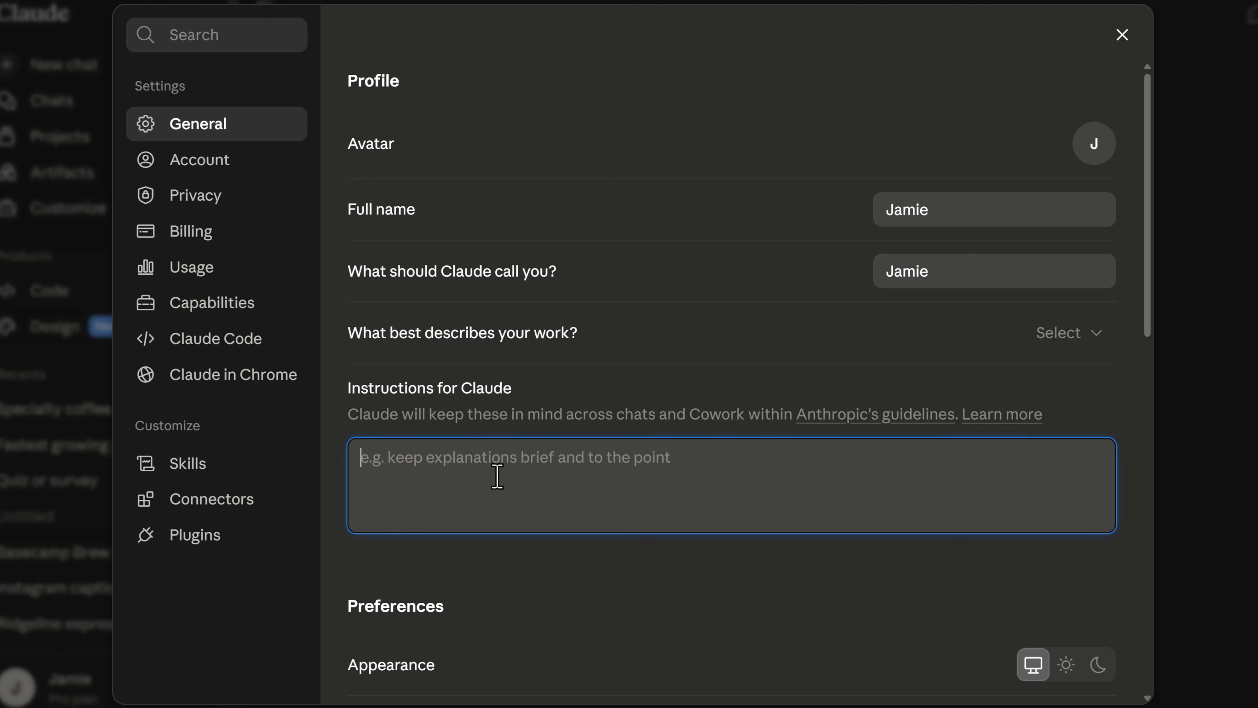
text(I run a small coffee roasting business. Keep answers practical and skip the jargon.)
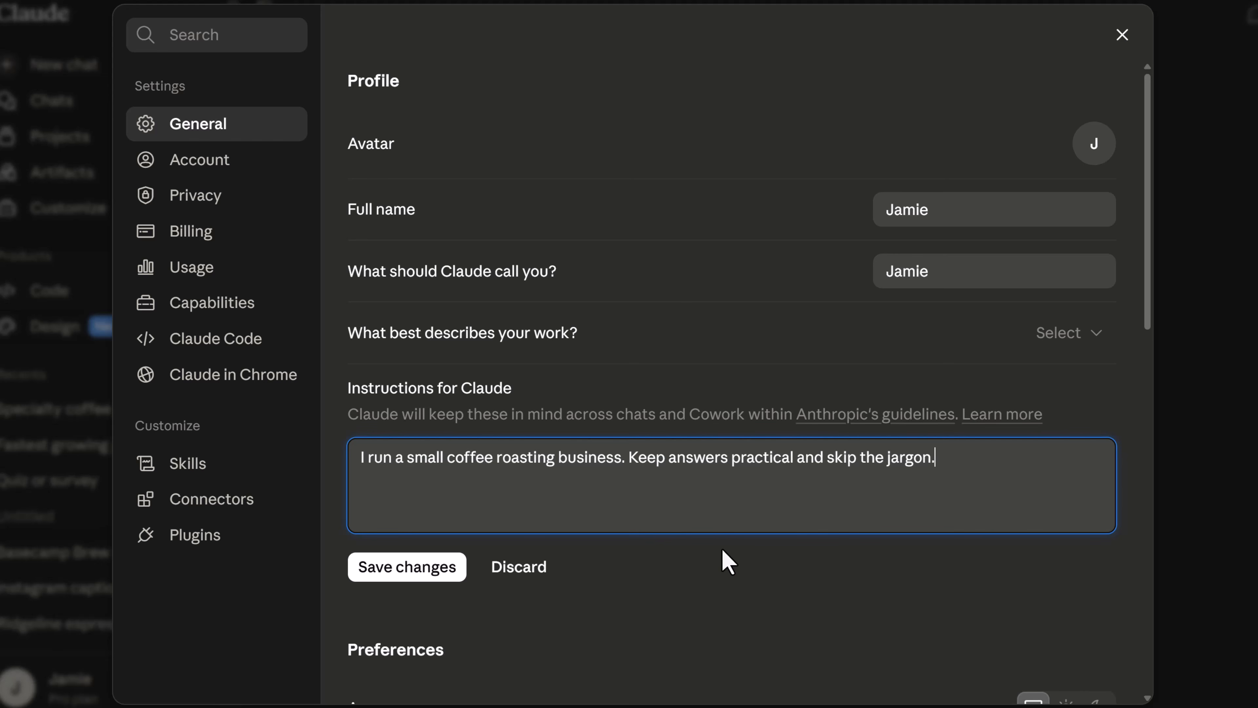
click(407, 567)
scroll(891, 439, down, 3)
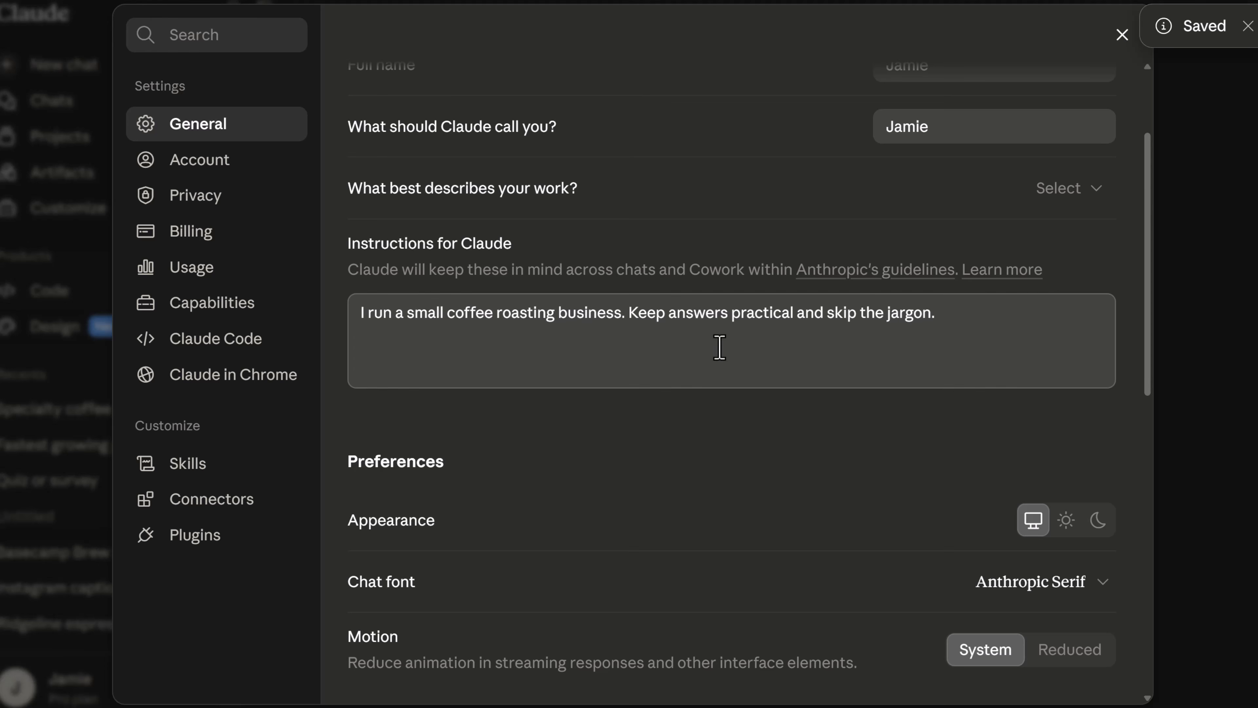
Check the memory settings and ask in a new chat "What did we decide about the Ridgeline launch timing in our earlier chats?".
click(235, 317)
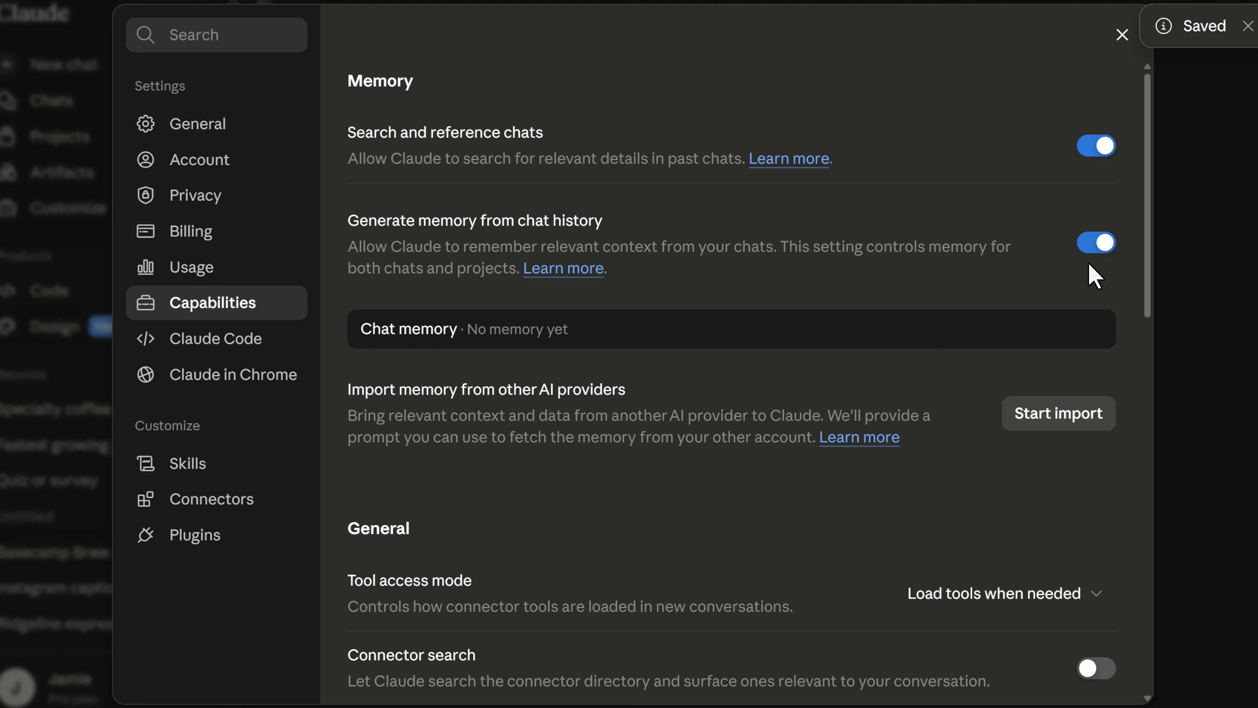
click(1122, 34)
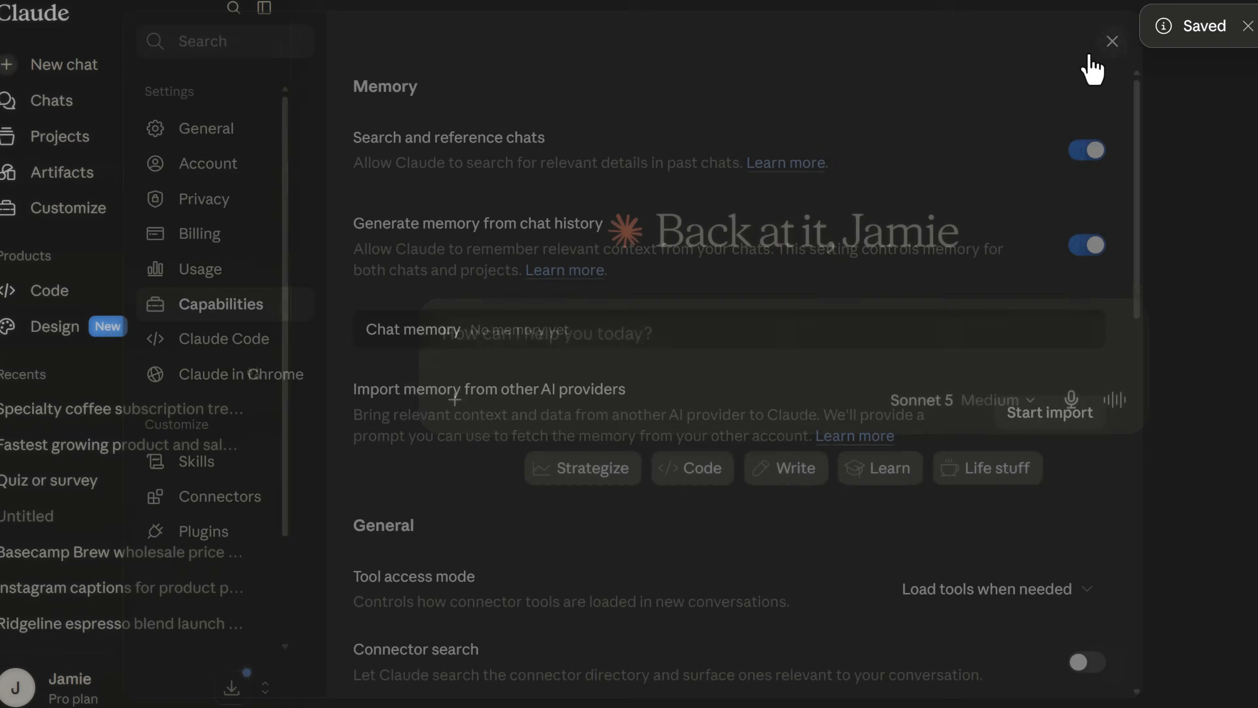
click(584, 342)
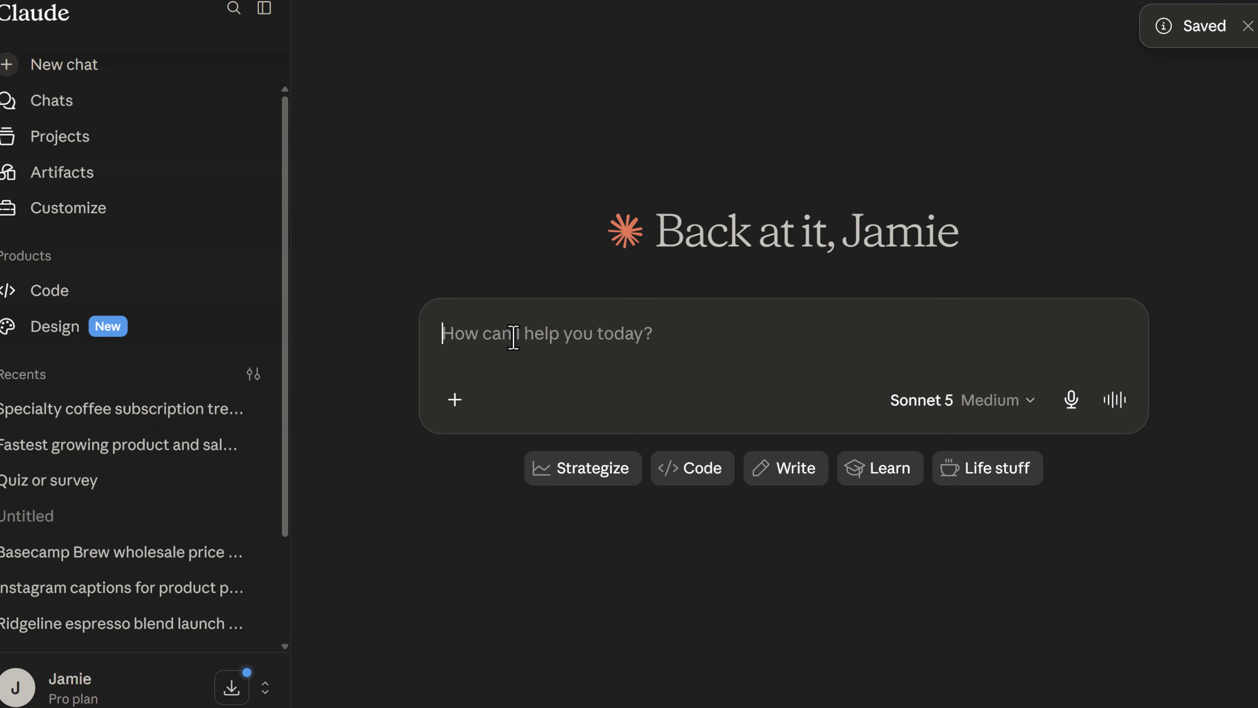
text(What did we decide about the Ridgeline launch timing in our earlier chats?)
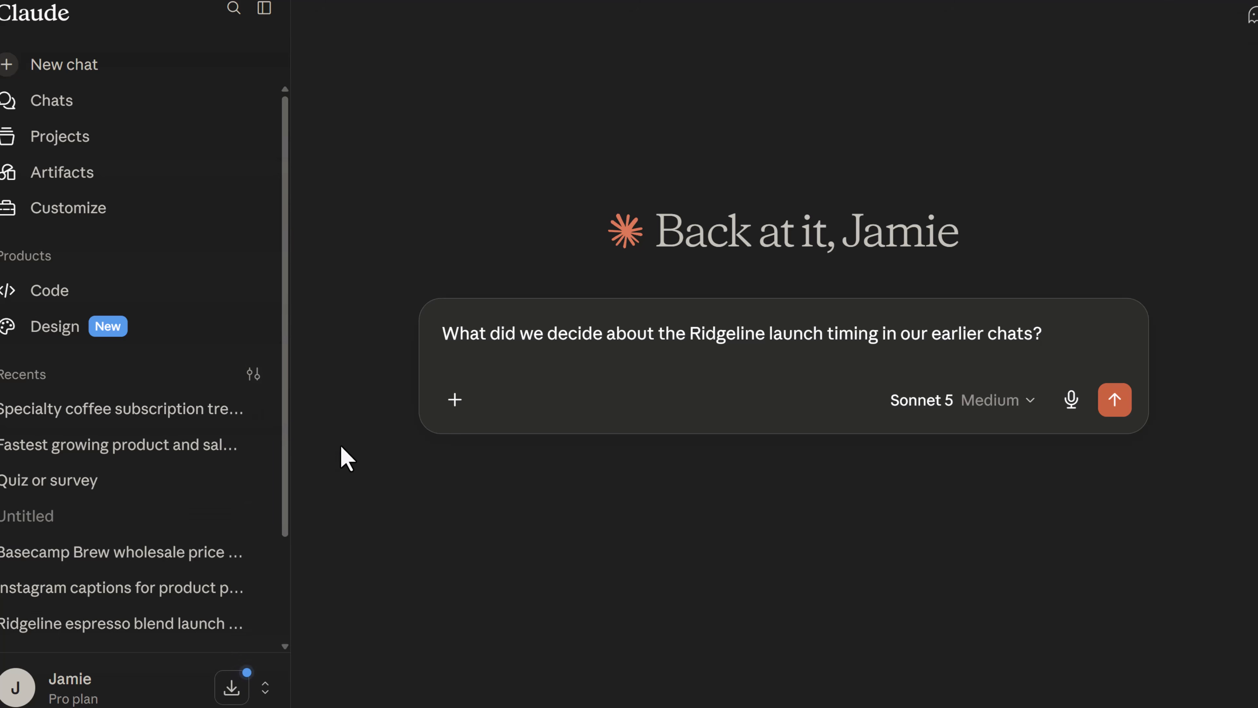
key(Return)
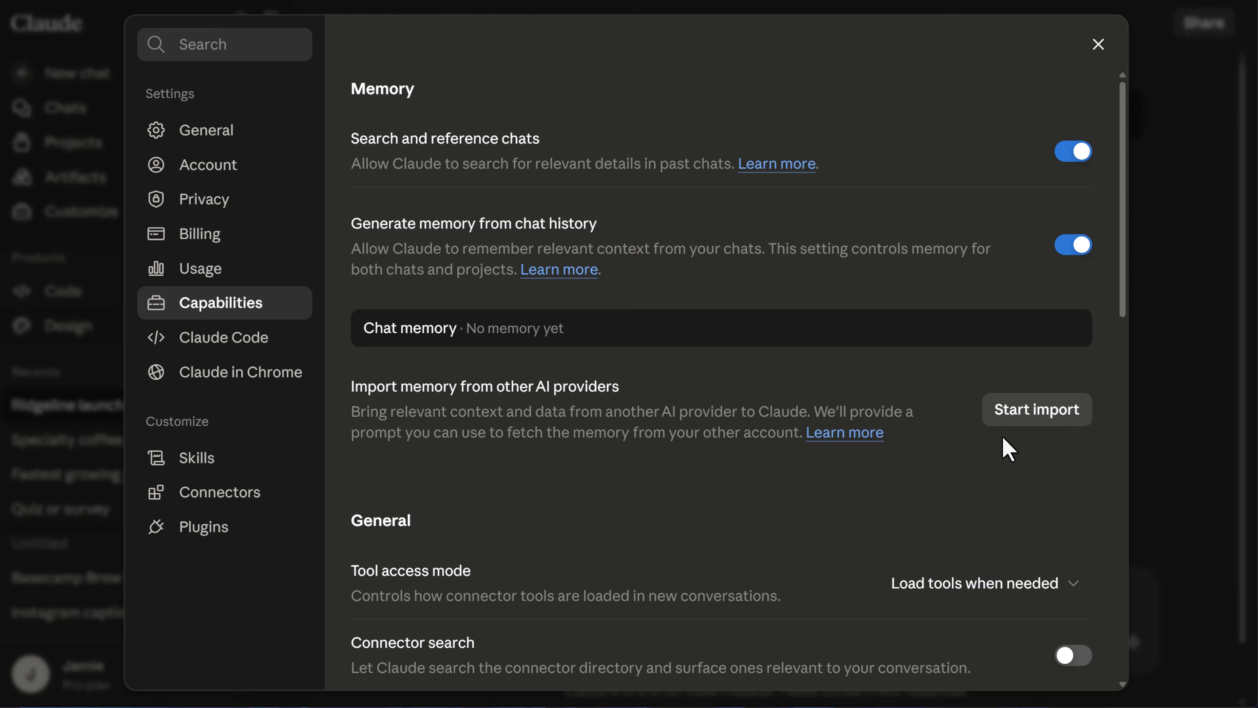
Open the memory import from other AI providers, and view the incognito chat mode.
click(1024, 420)
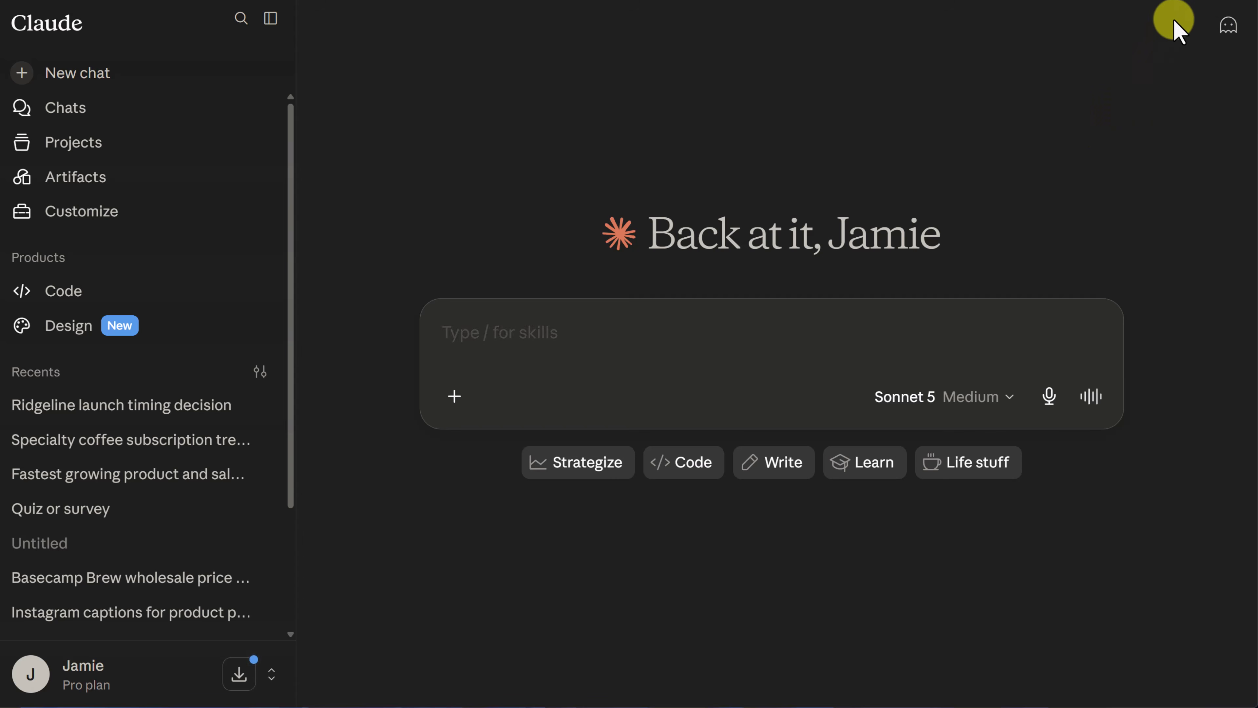
click(1222, 29)
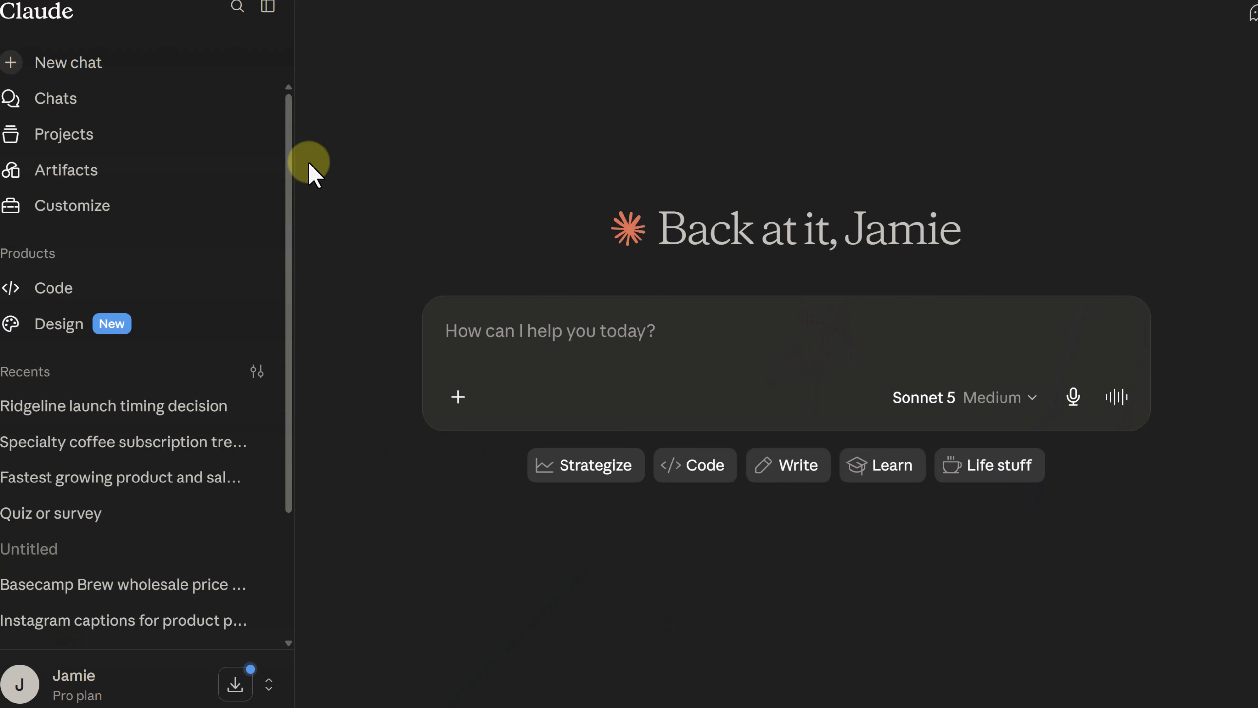
Create a project named "Ridgeline Launch" described as "Everything for the October launch of our Ridgeline espresso blend -- emails, social posts, wholesale outreach.".
click(53, 141)
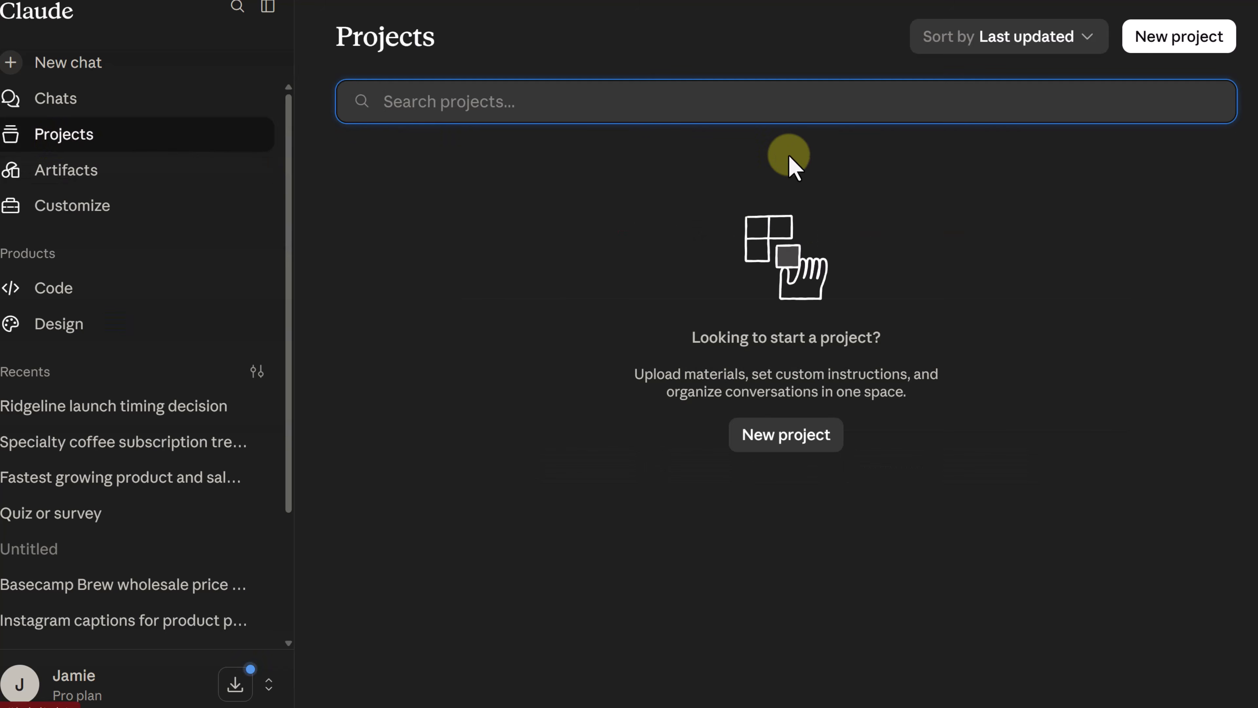
click(1178, 44)
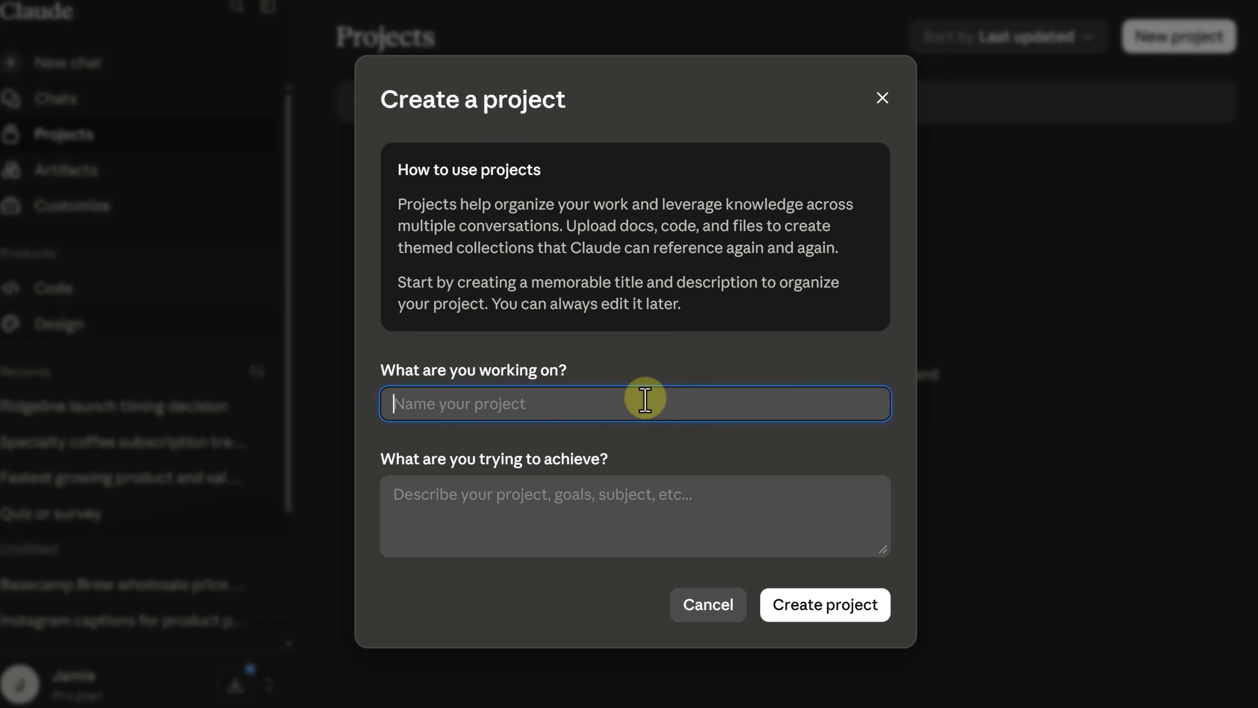
text(Ridgeline Launch)
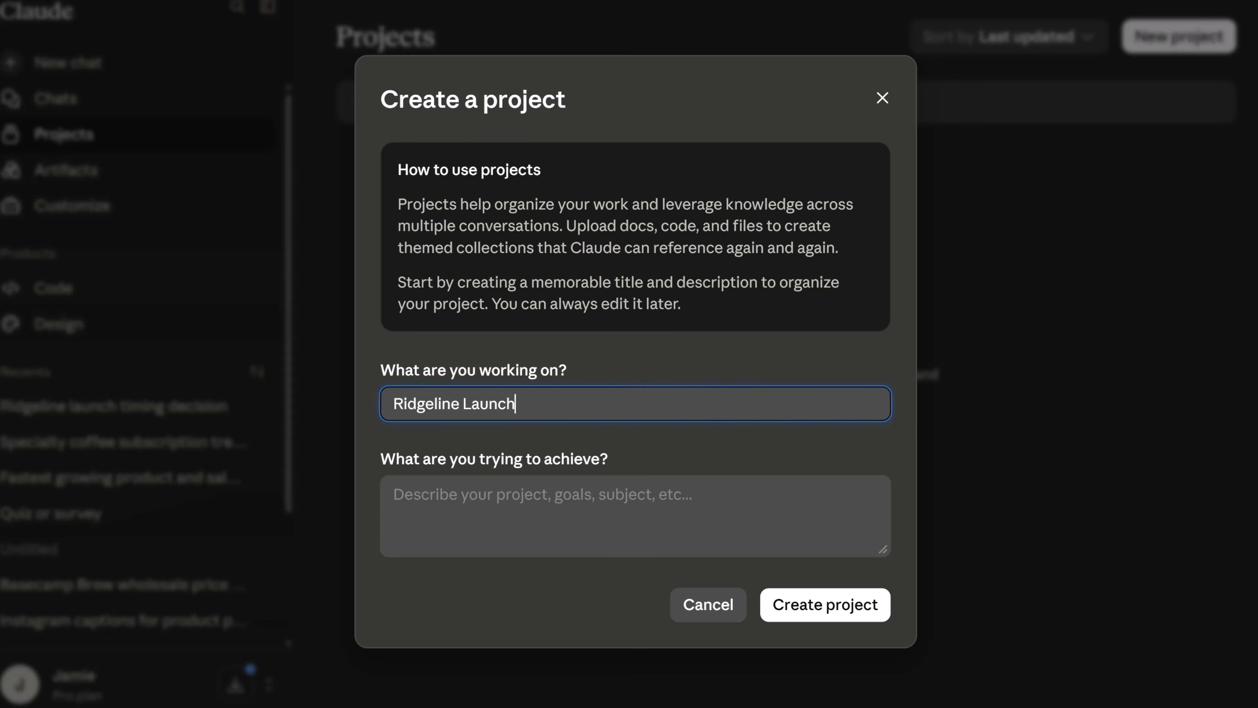
key(Tab)
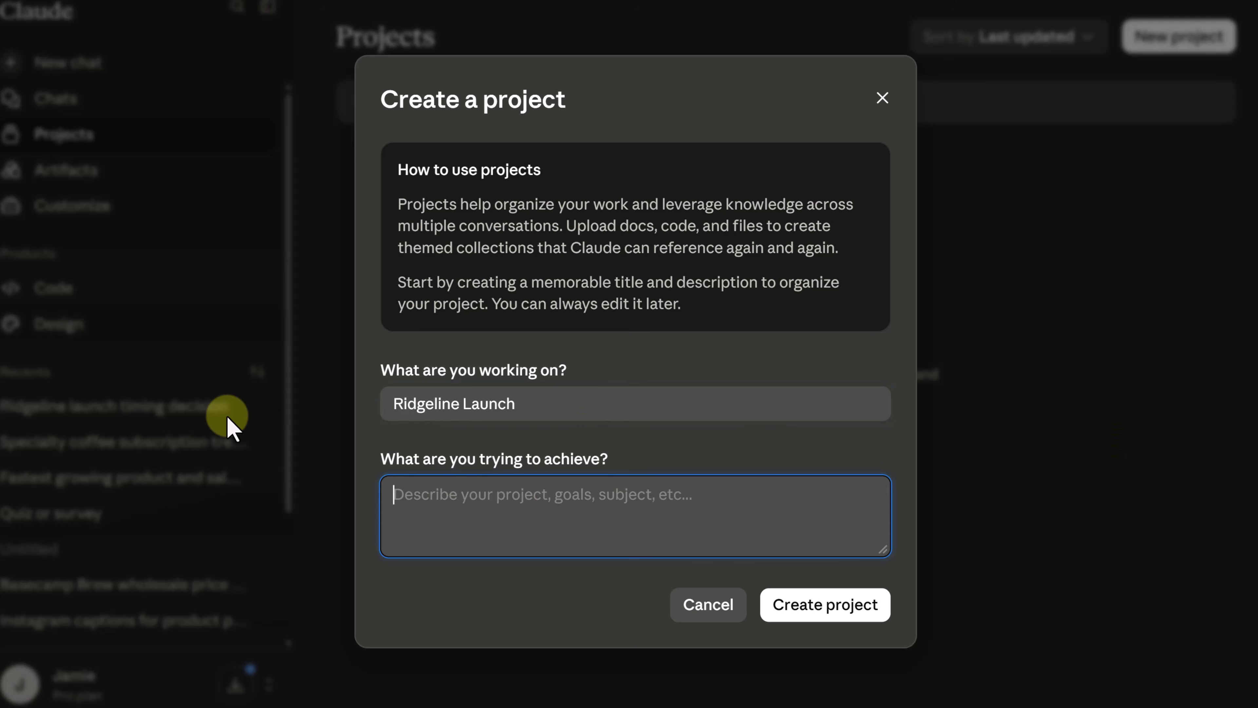
text(Everything for the October launch of our Ridgeline espresso blend -- emails, social posts, wholesale outreach.)
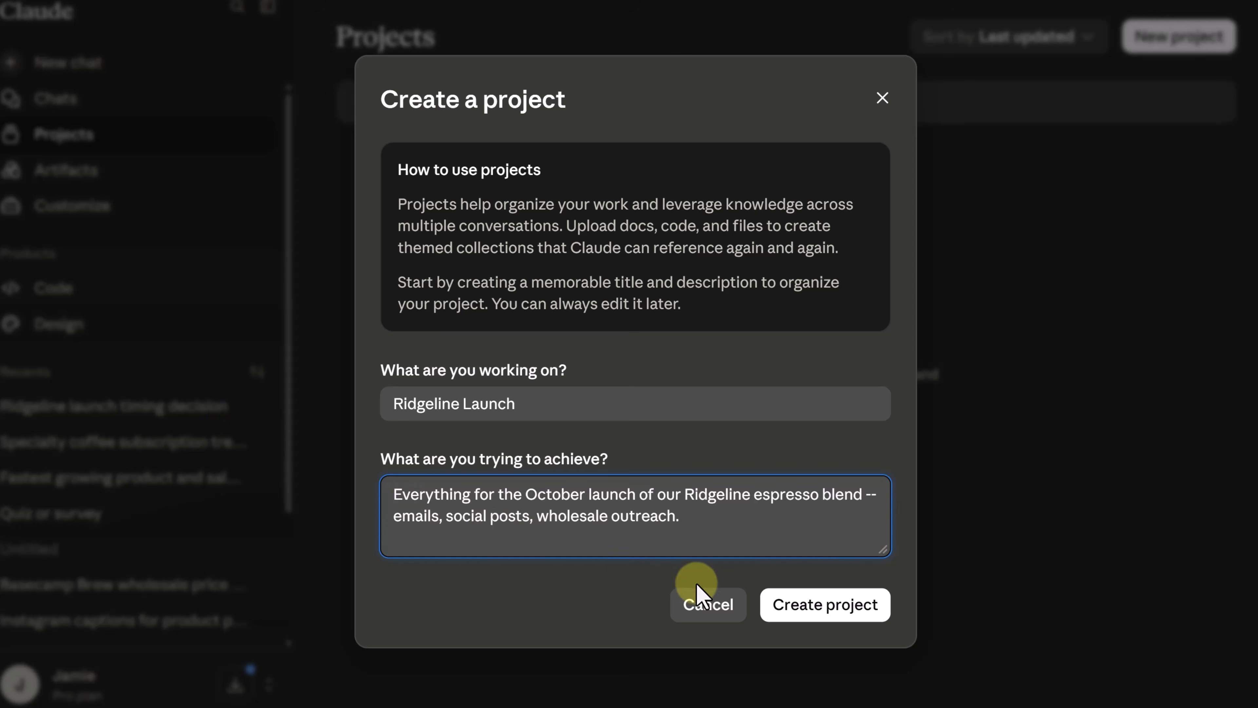
click(831, 616)
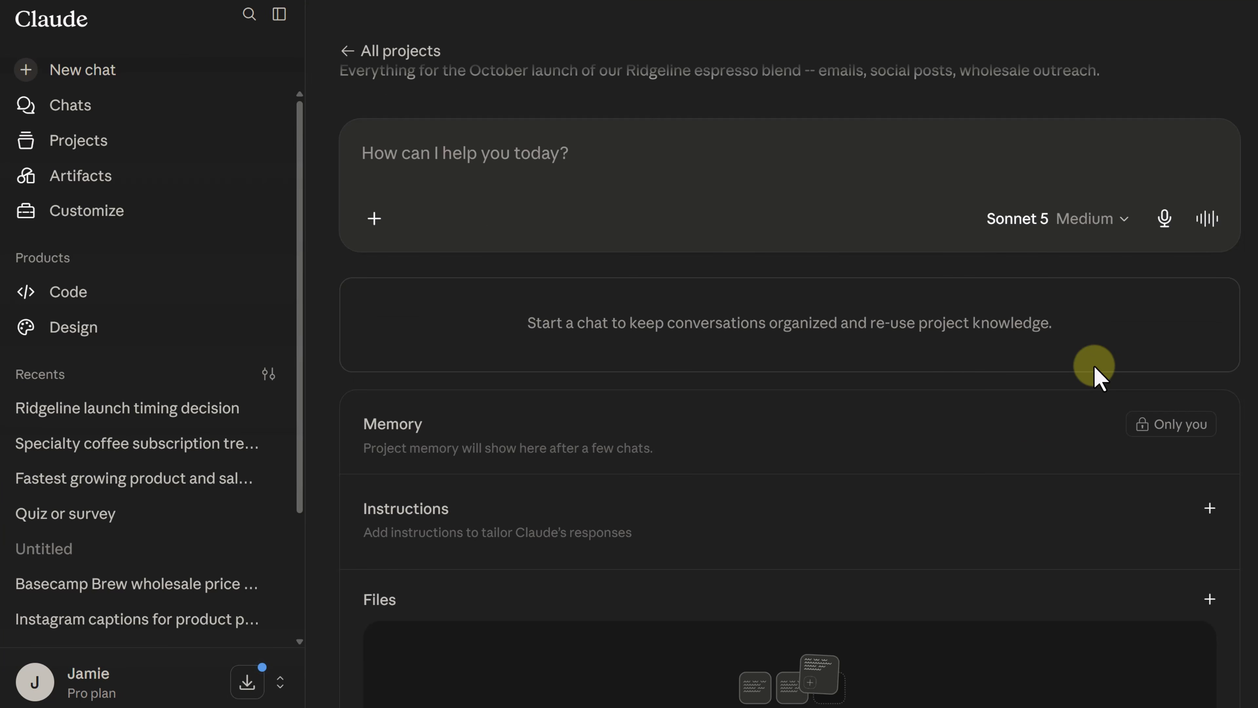
Add basecamp-brew-sales-jul2025-jun2026.xlsx and alpenglow-supplier-price-list-2026.pdf from the 0Claude folder to the project's files.
scroll(1095, 366, down, 2)
scroll(1094, 366, down, 1)
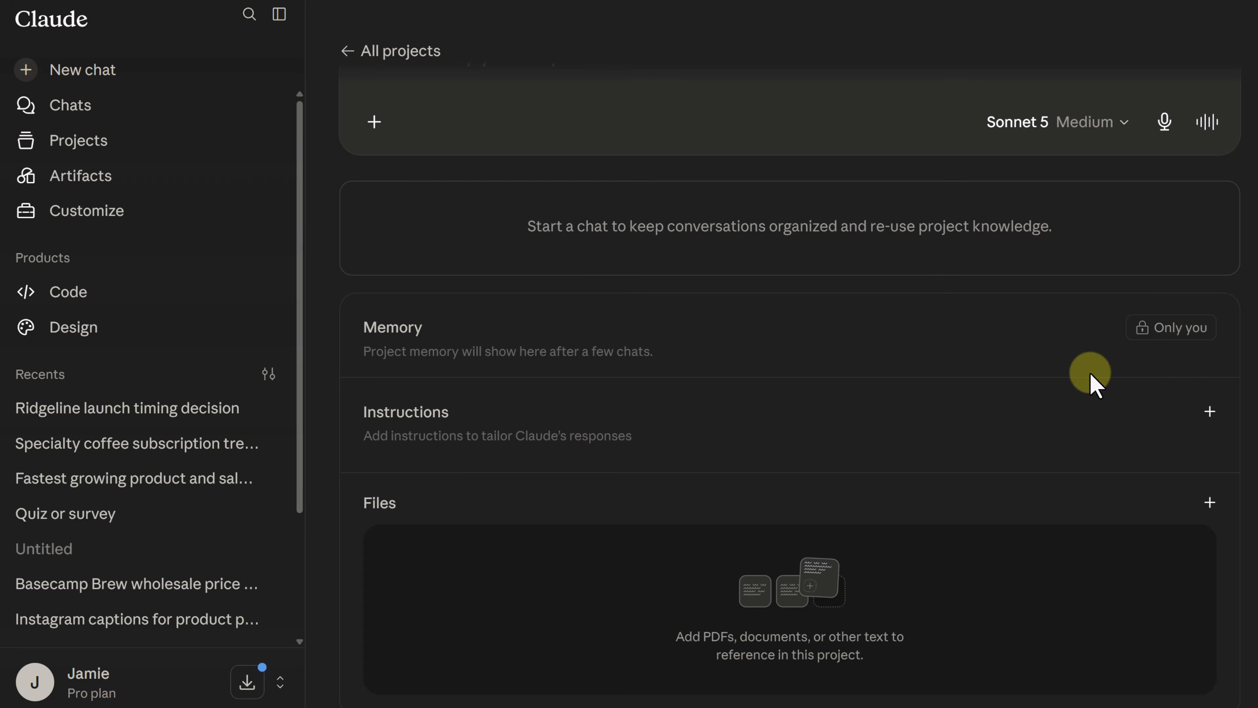
key(alt+Tab)
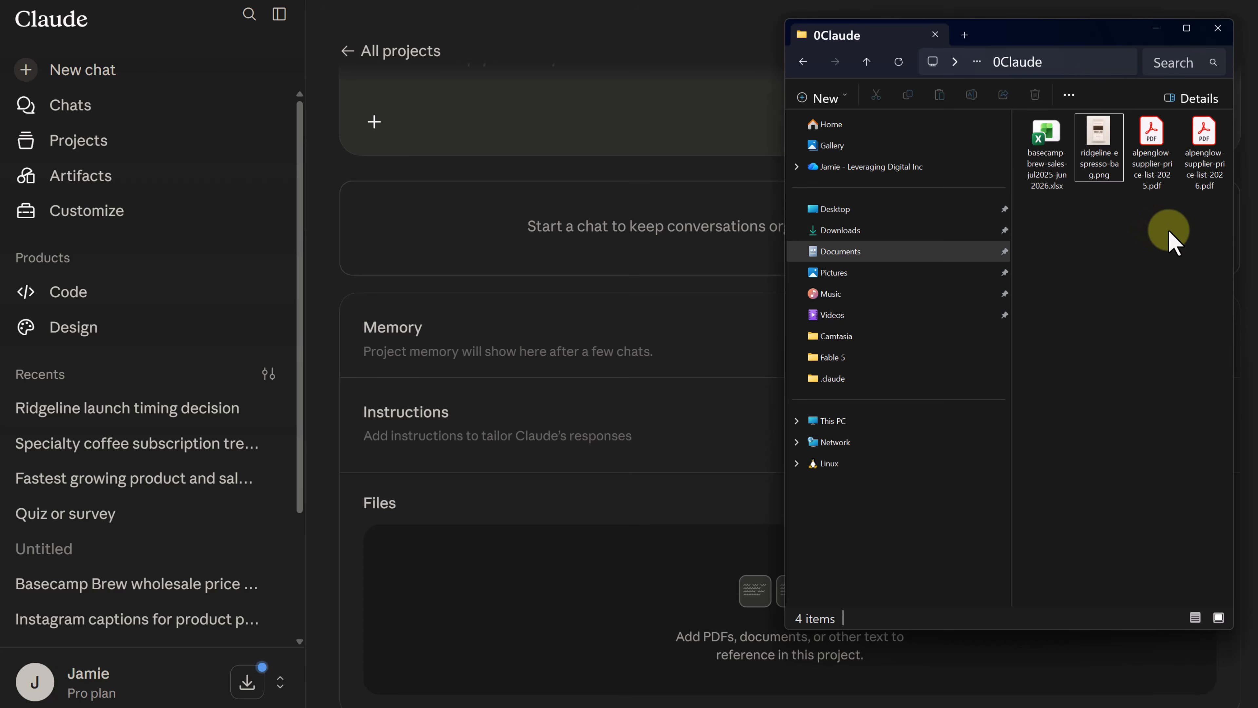
click(1204, 144)
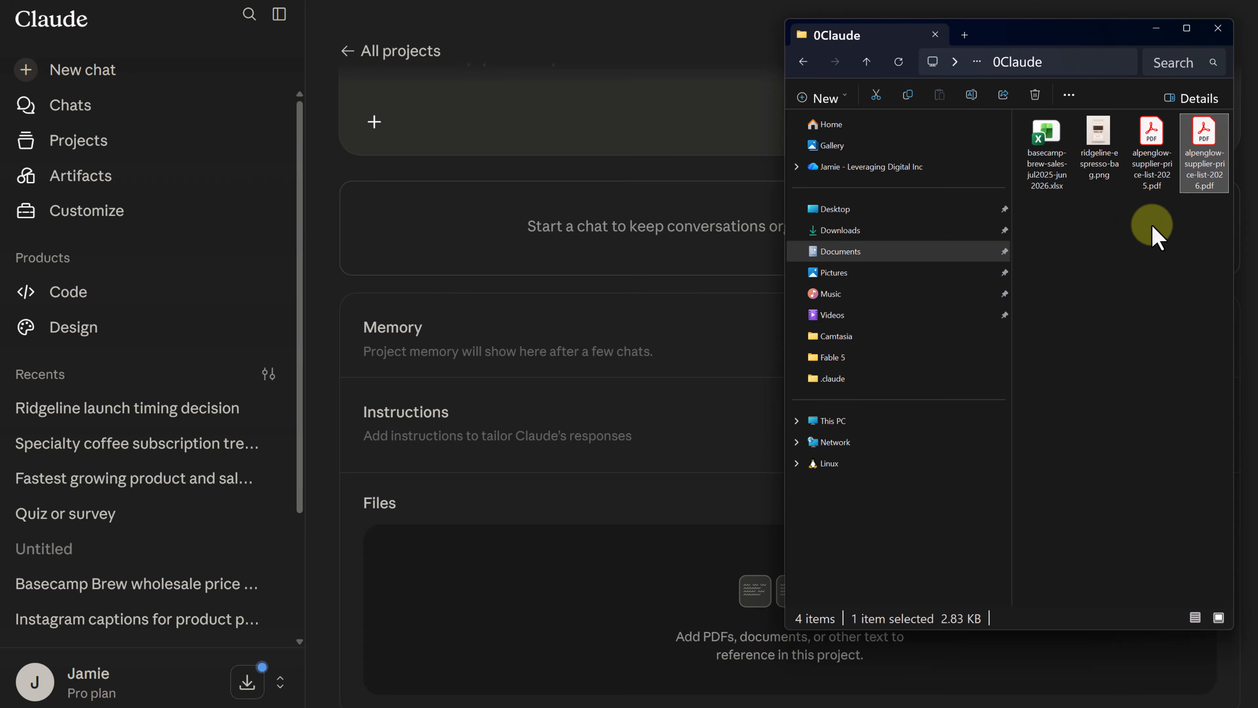
ctrl+click(1052, 149)
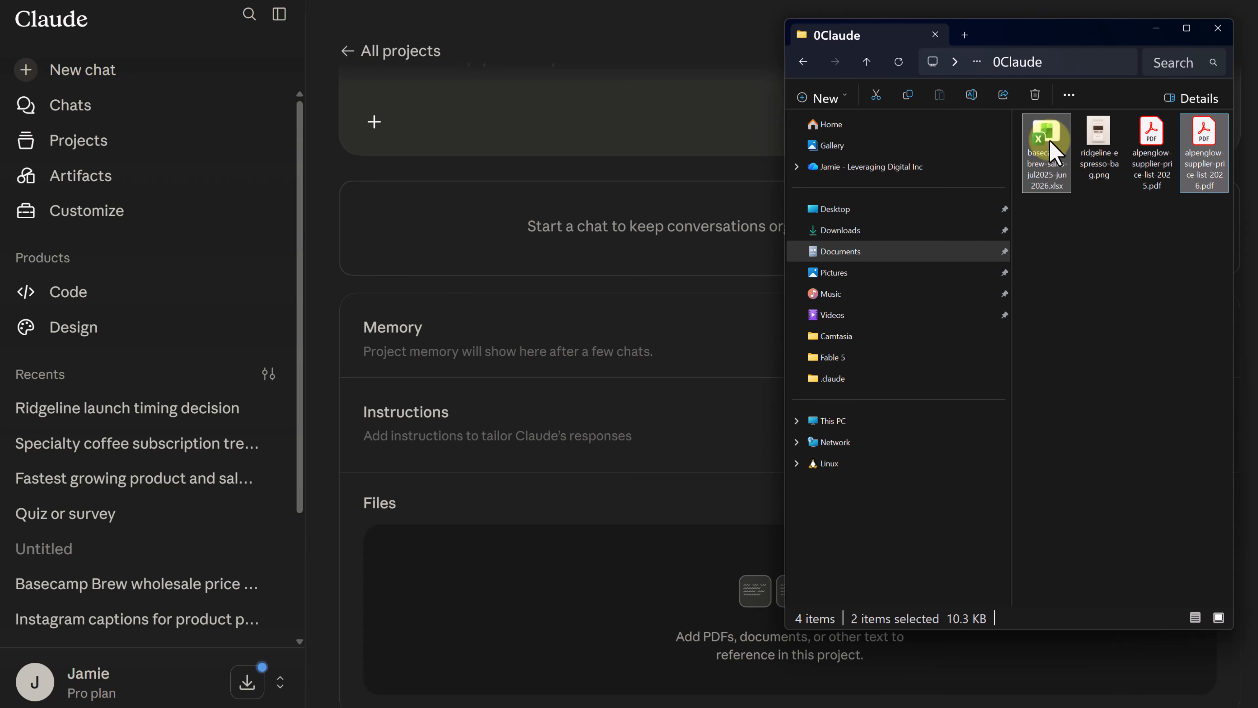
drag(1050, 142, 556, 528)
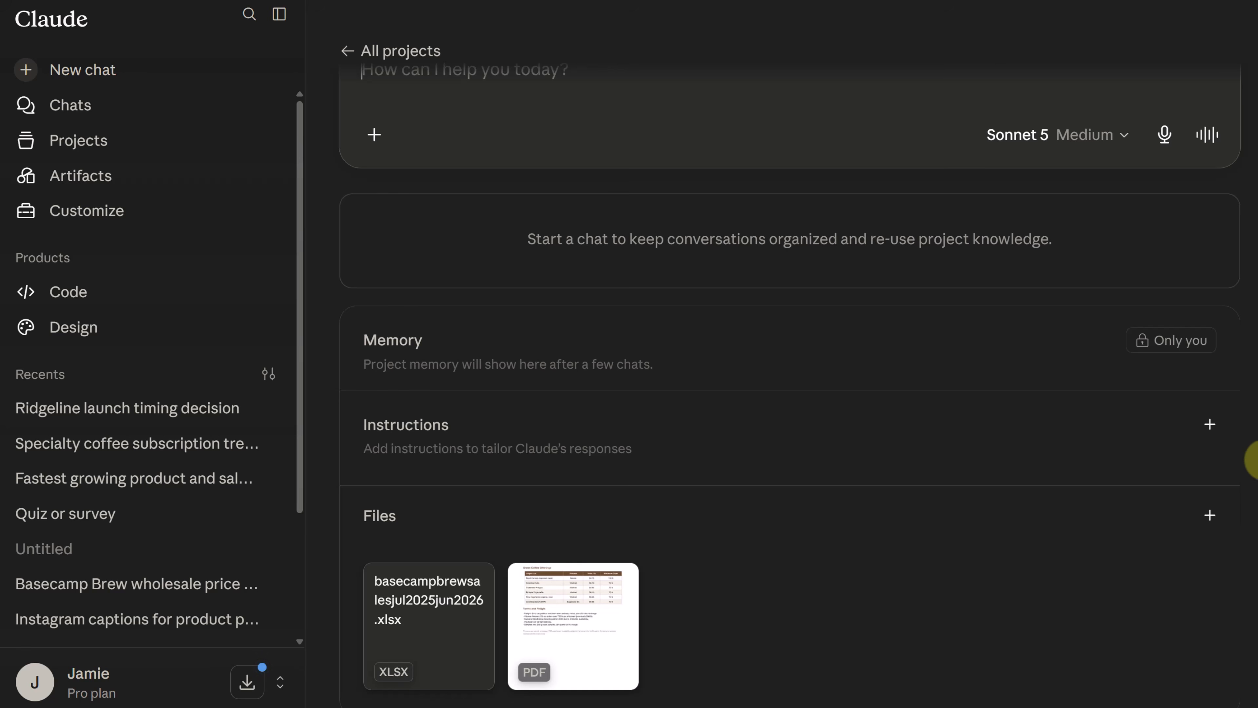
Save the project instructions "Basecamp Brew is a small-batch roaster in a mountain town. Voice is warm, plainspoken, never salesy. Ridgeline espresso launches the first week of October.".
click(1210, 425)
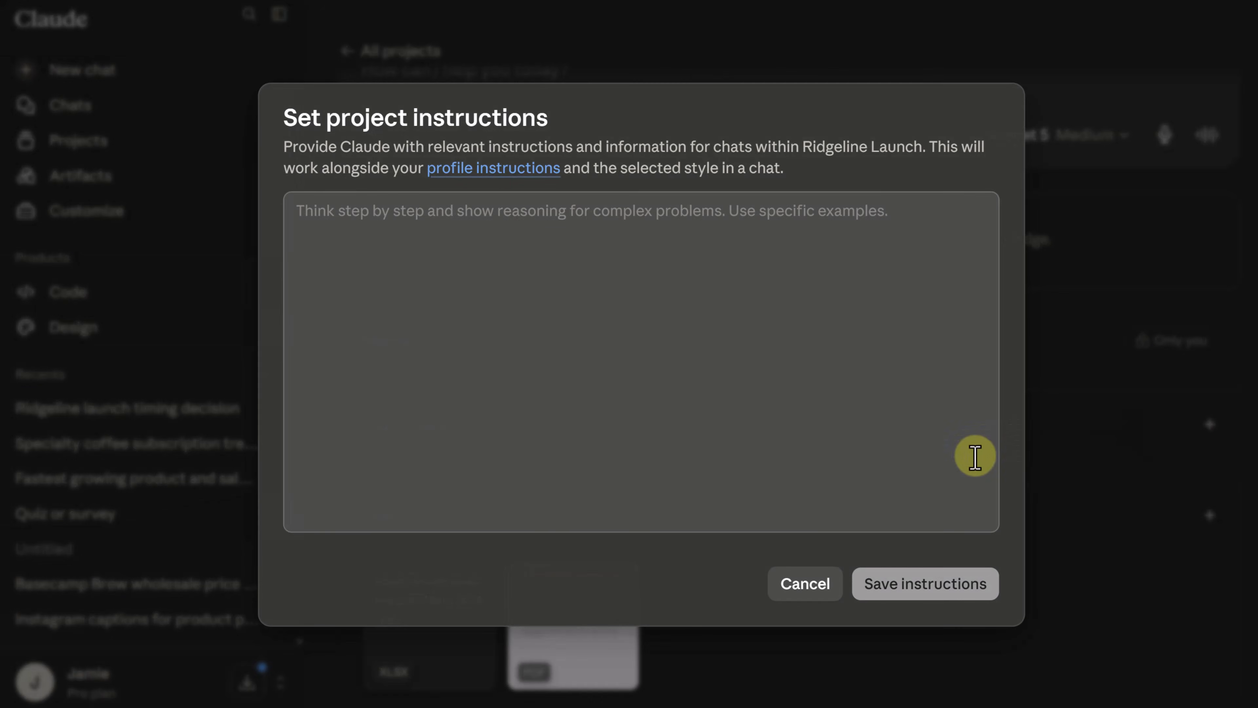
click(691, 247)
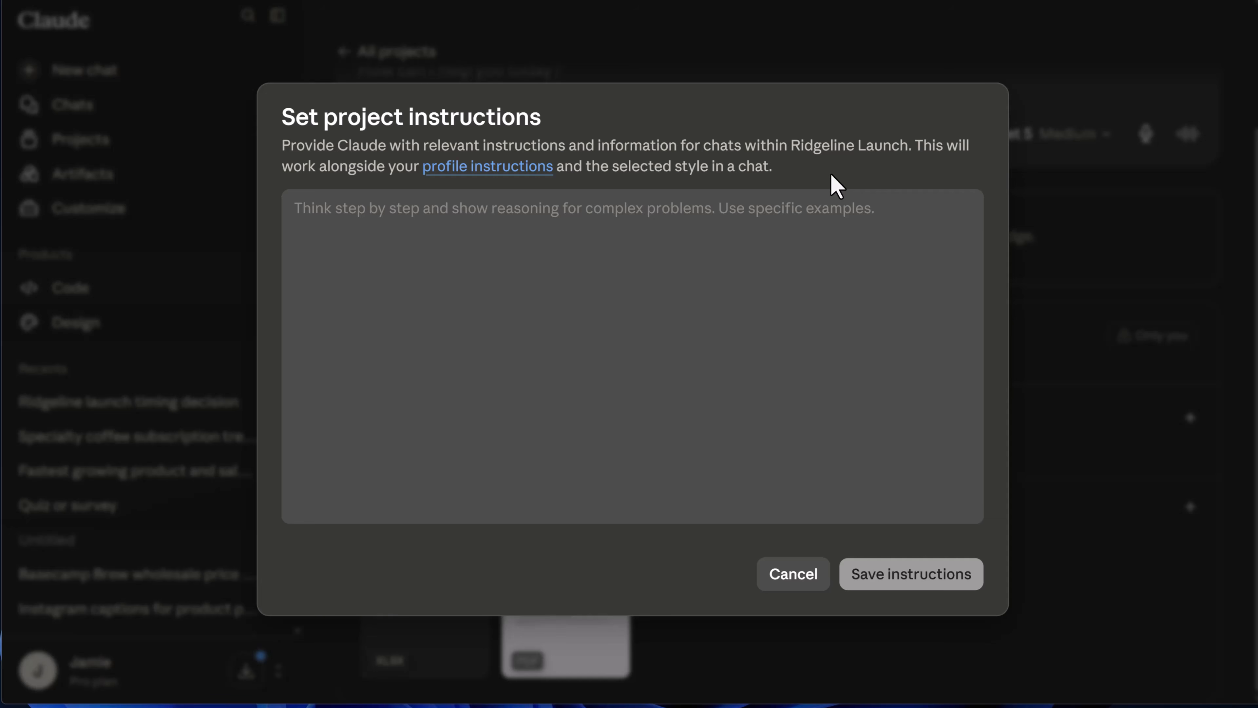
click(347, 218)
text(Basecamp Brew is a small-batch roaster in a mountain town. Voice is warm, plainspoken, never salesy. Ridgeline espresso launches the first week of October.)
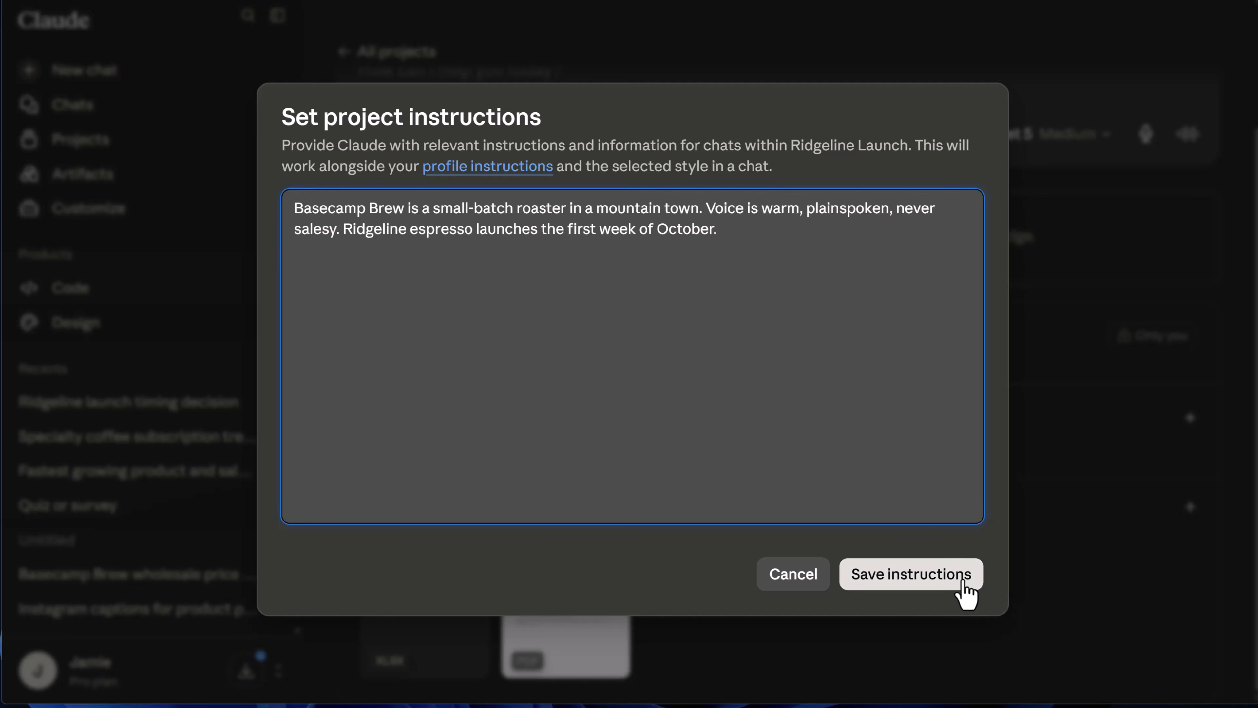
click(971, 592)
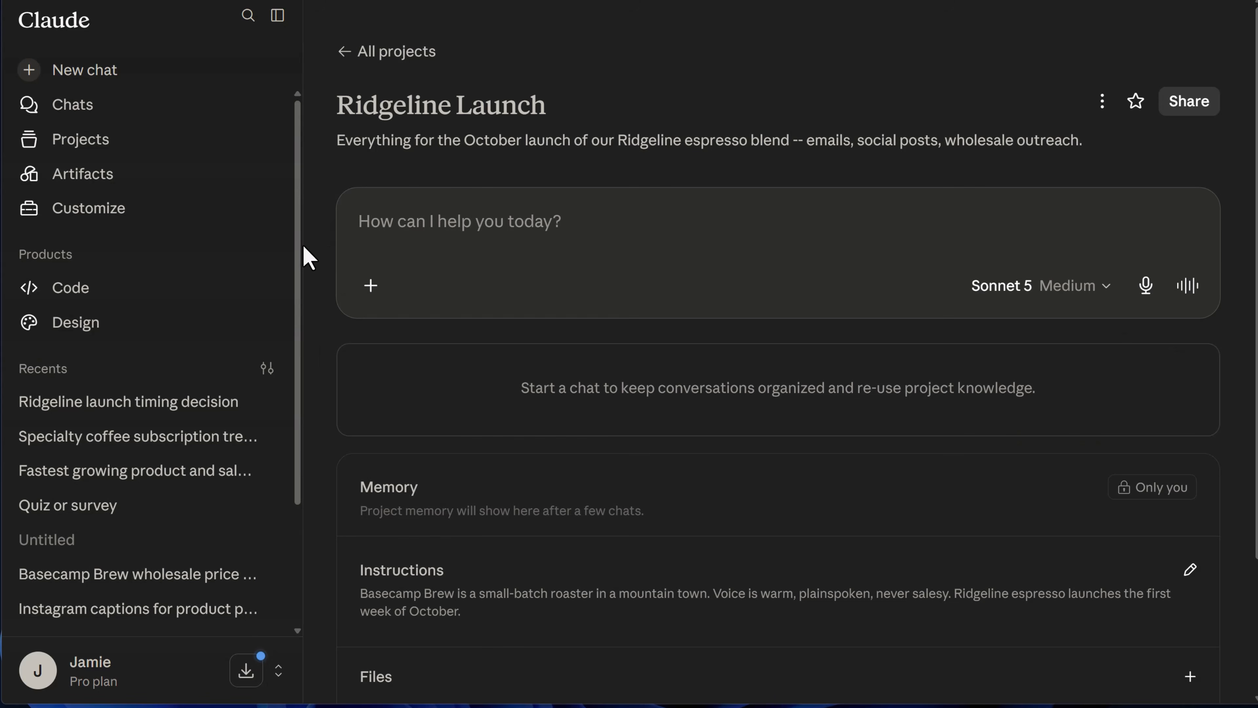
Ask in the Ridgeline Launch project "Draft a launch announcement for our email list.".
text(Draft a launch announcement for our email list.)
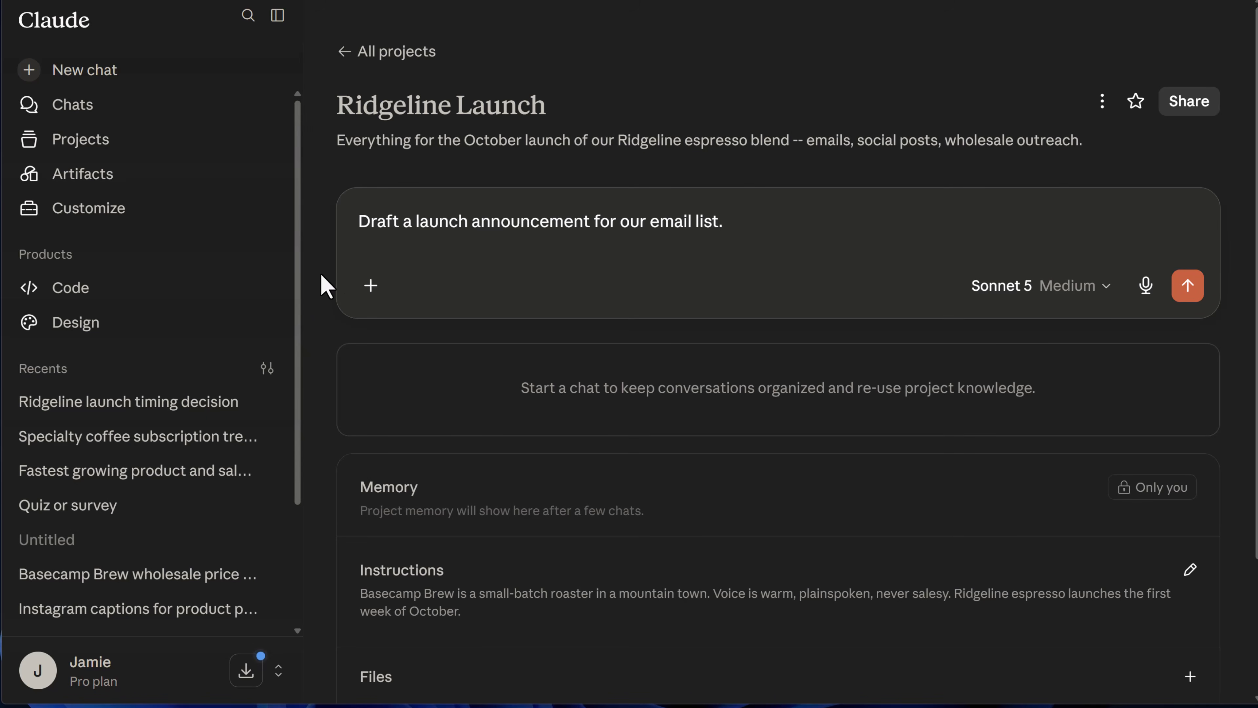
key(Return)
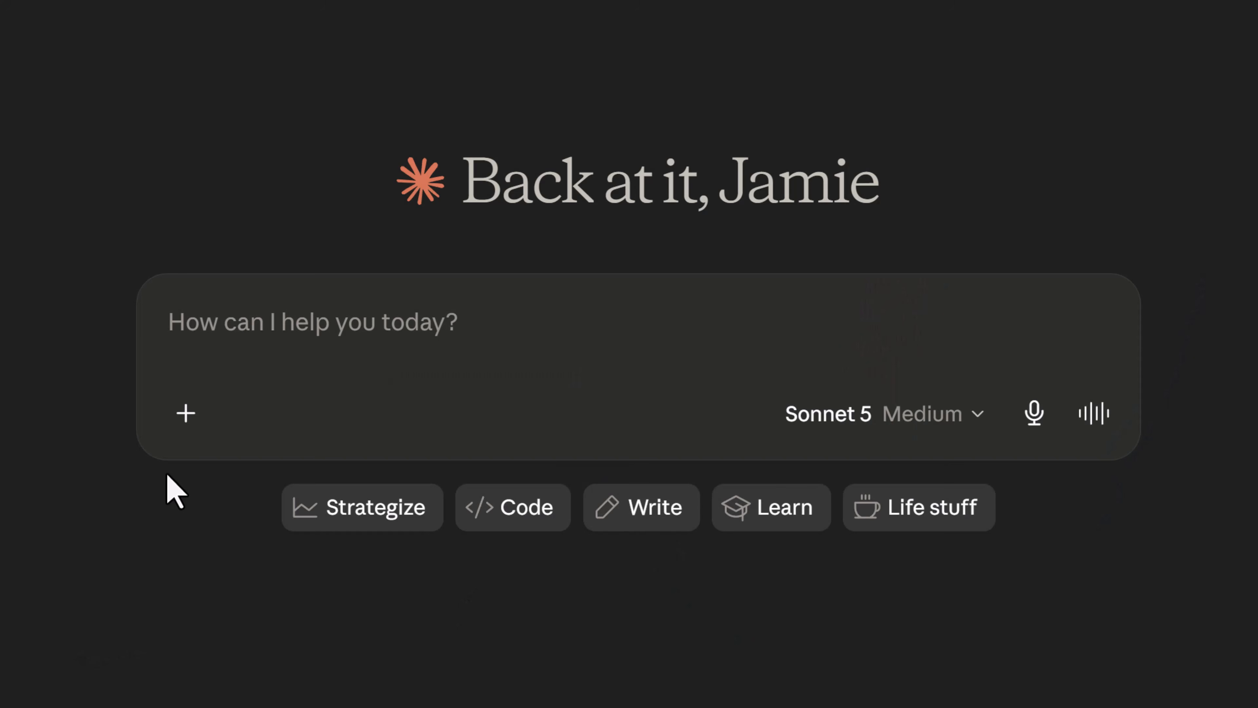
View the skills options available from the new chat's message box.
click(184, 429)
mouse_move(383, 161)
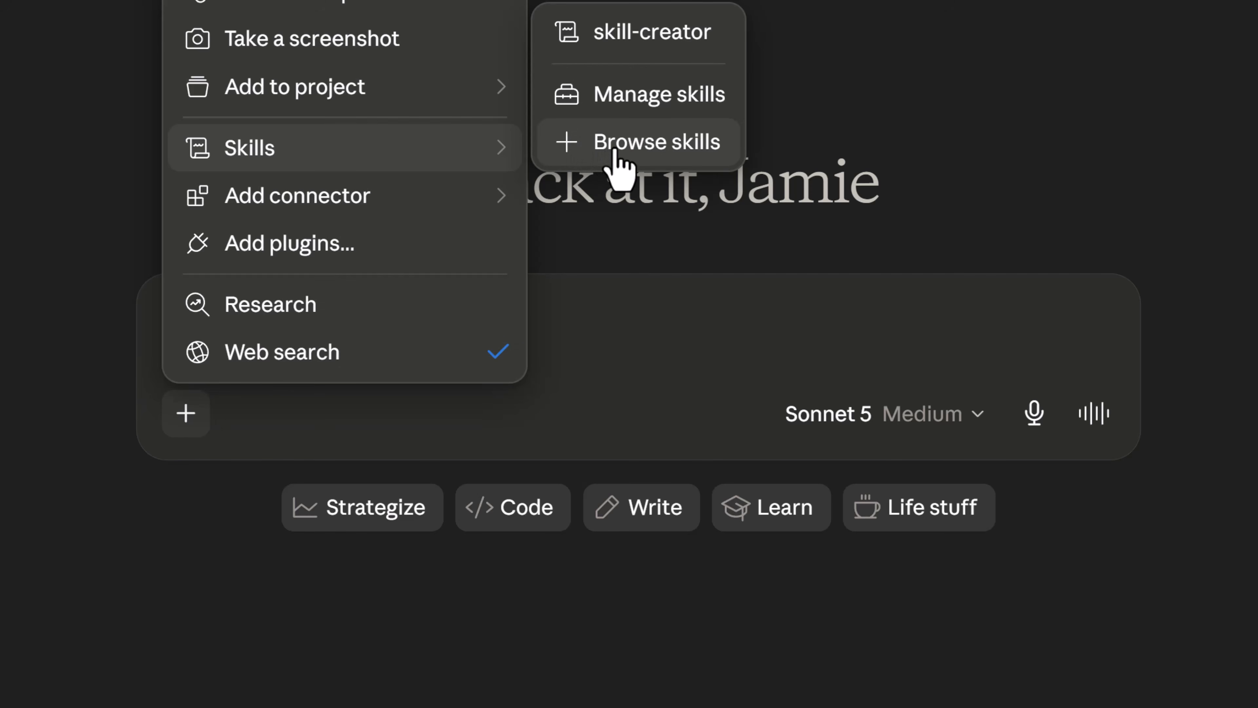
mouse_move(686, 24)
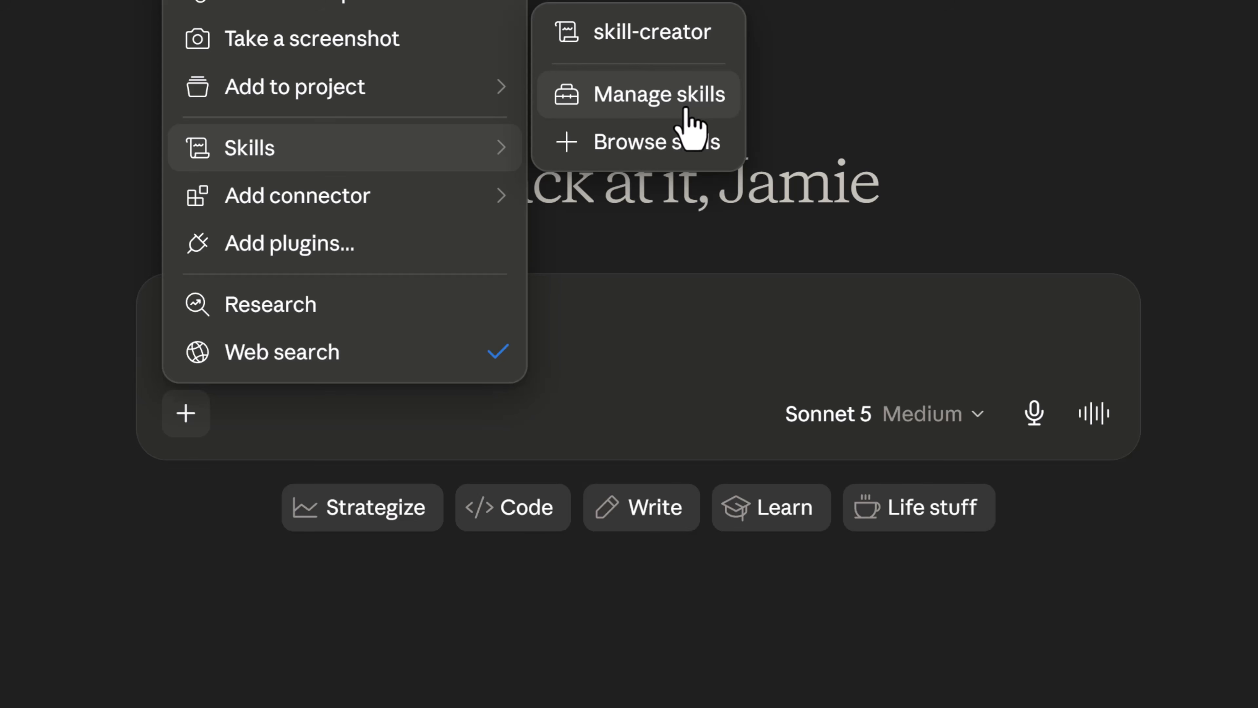
mouse_move(653, 44)
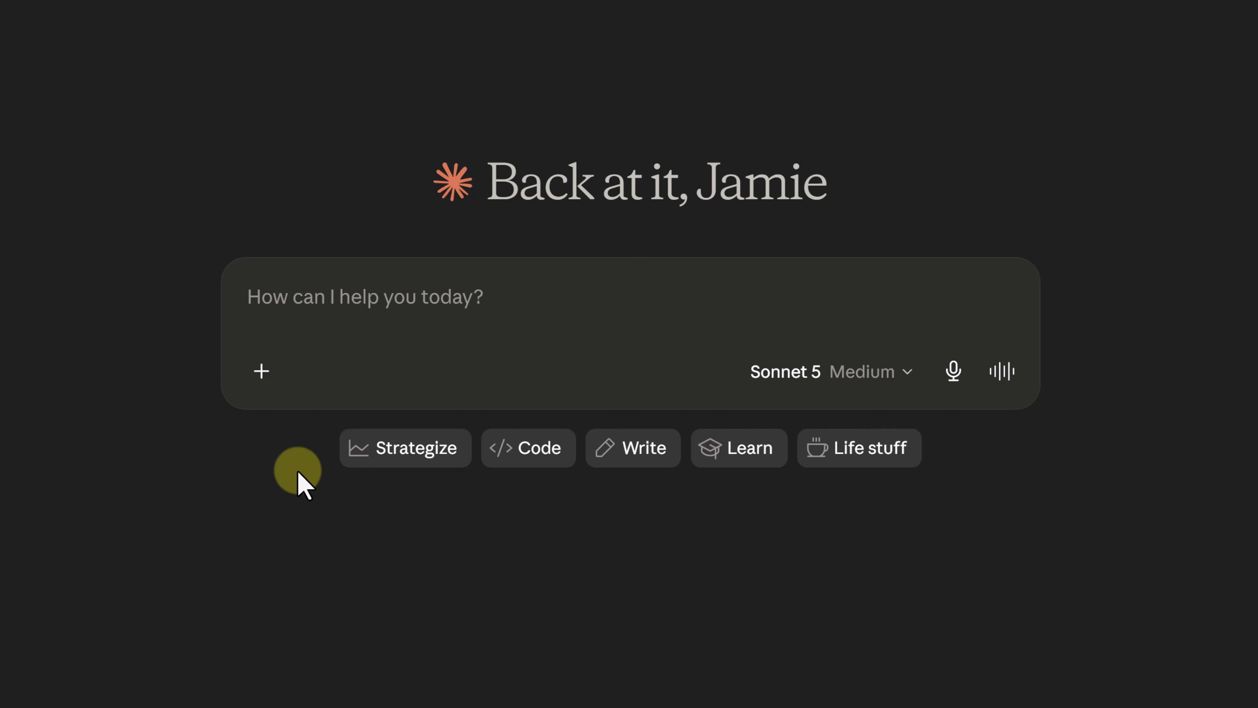
Connect Google Drive from the connector directory, choosing the Google account and granting all requested access, and check the chat's connector options.
click(265, 375)
mouse_move(413, 196)
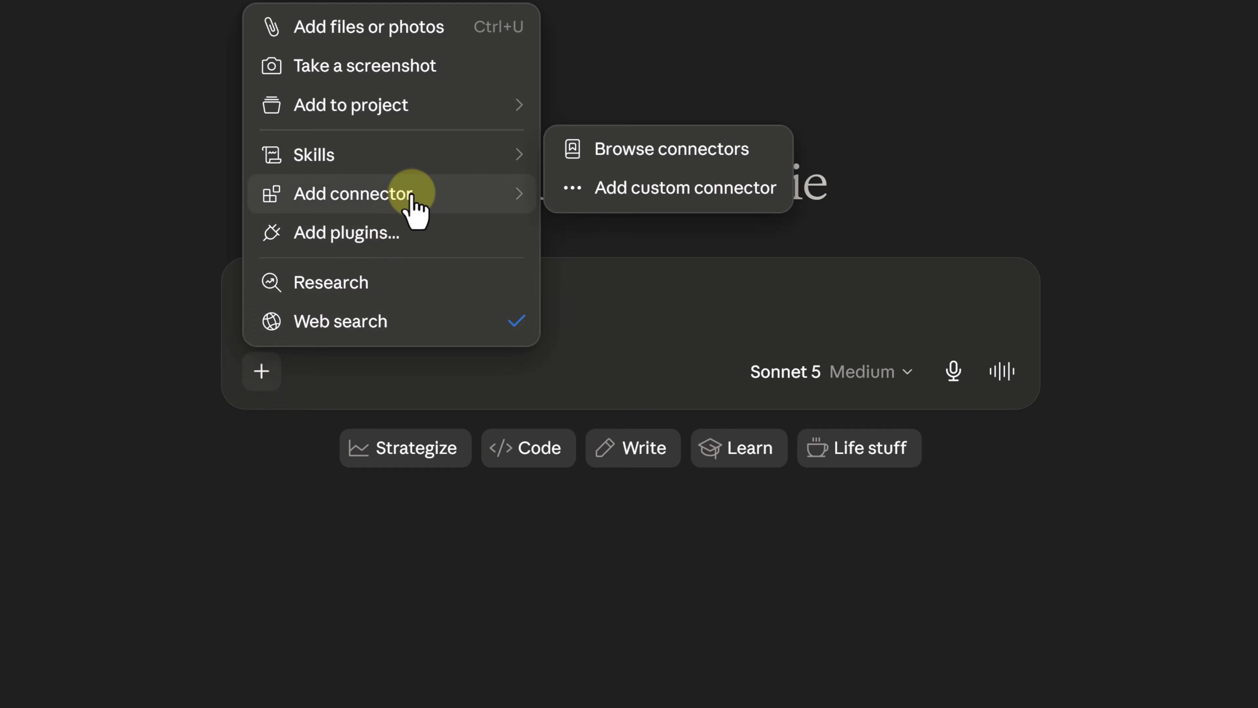
click(607, 171)
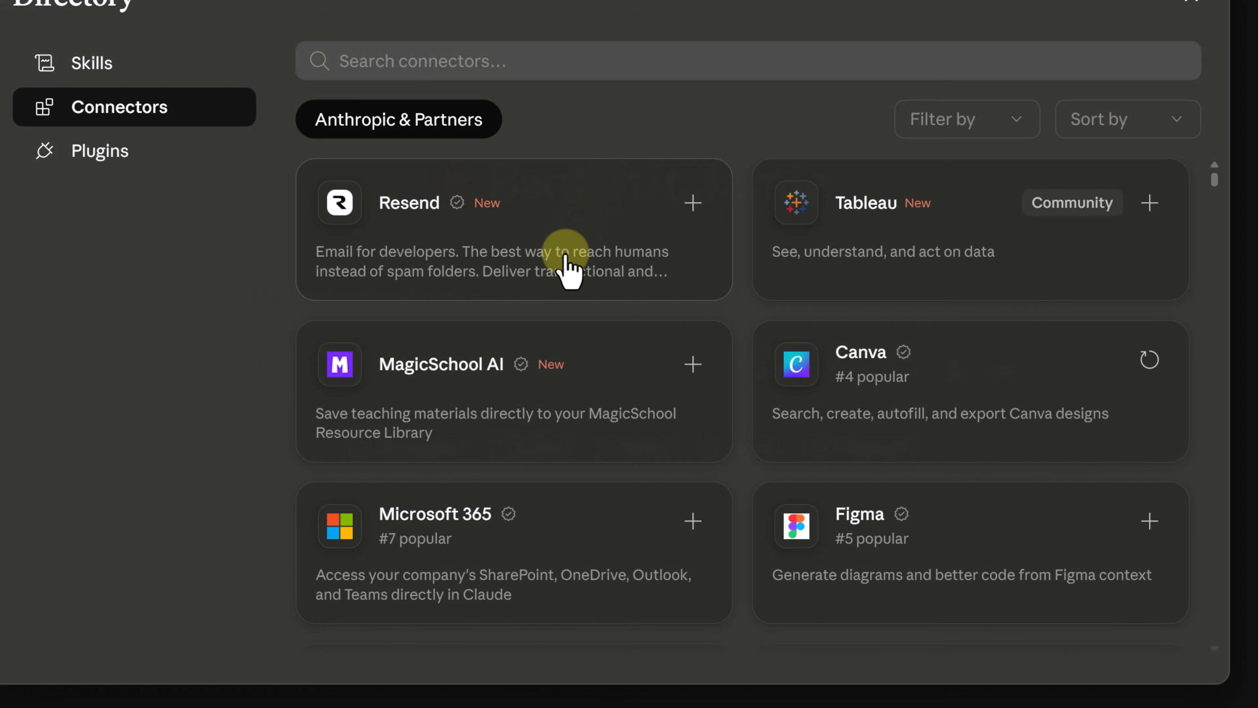
scroll(562, 263, down, 2)
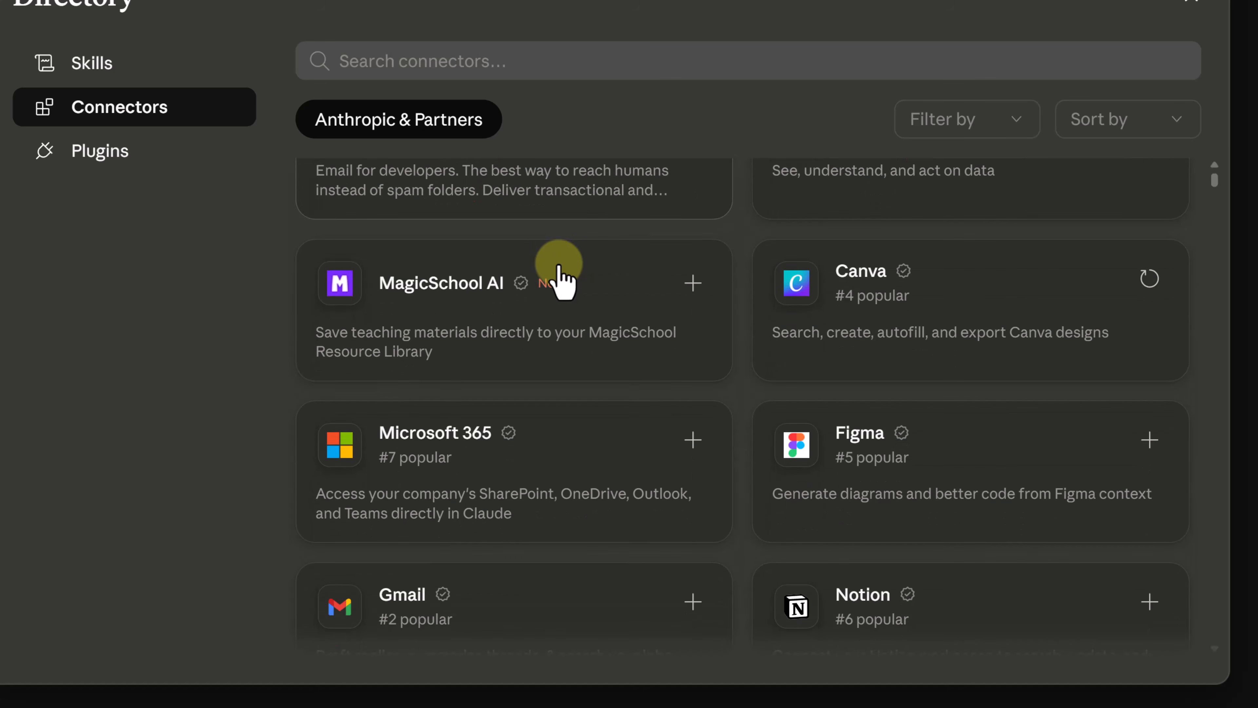
scroll(560, 280, down, 10)
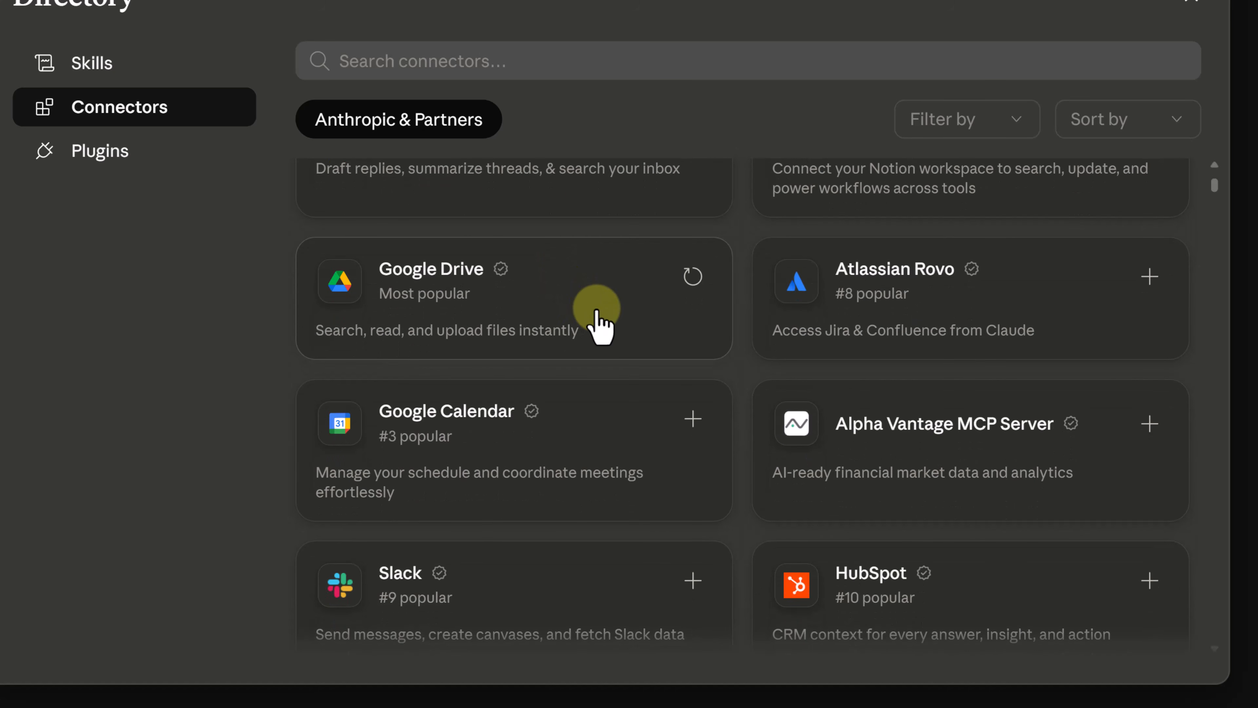
click(598, 322)
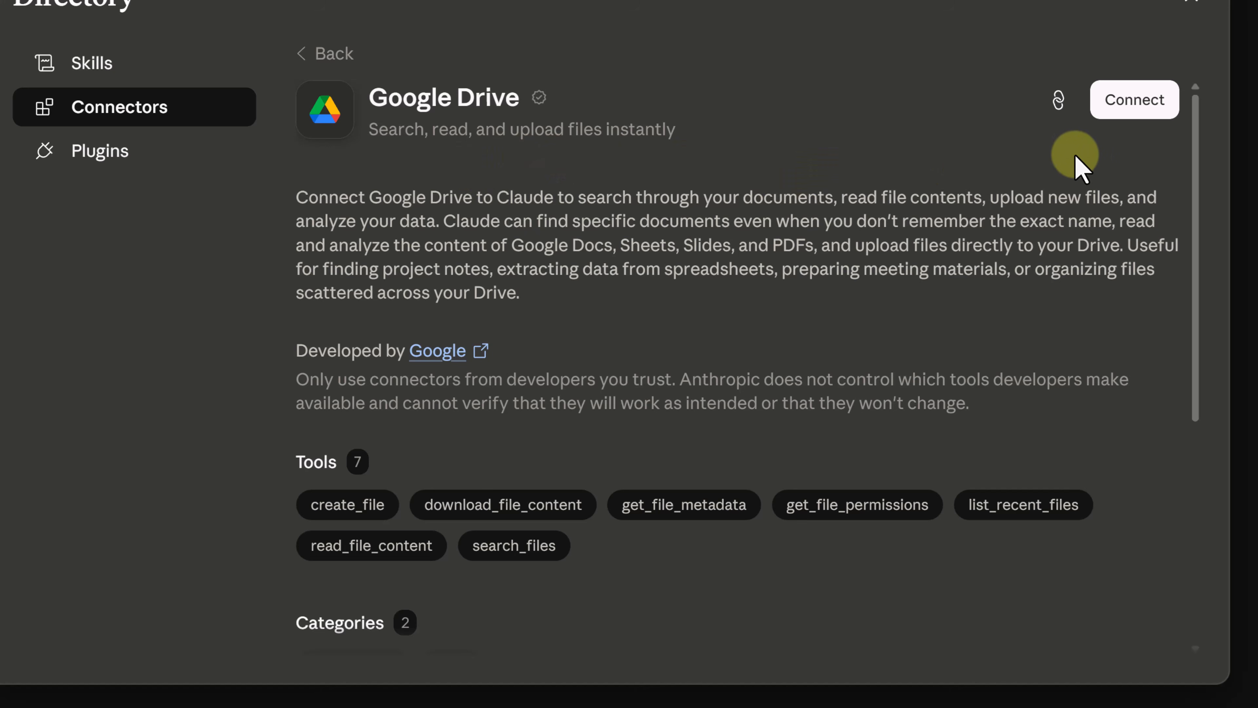
click(1145, 117)
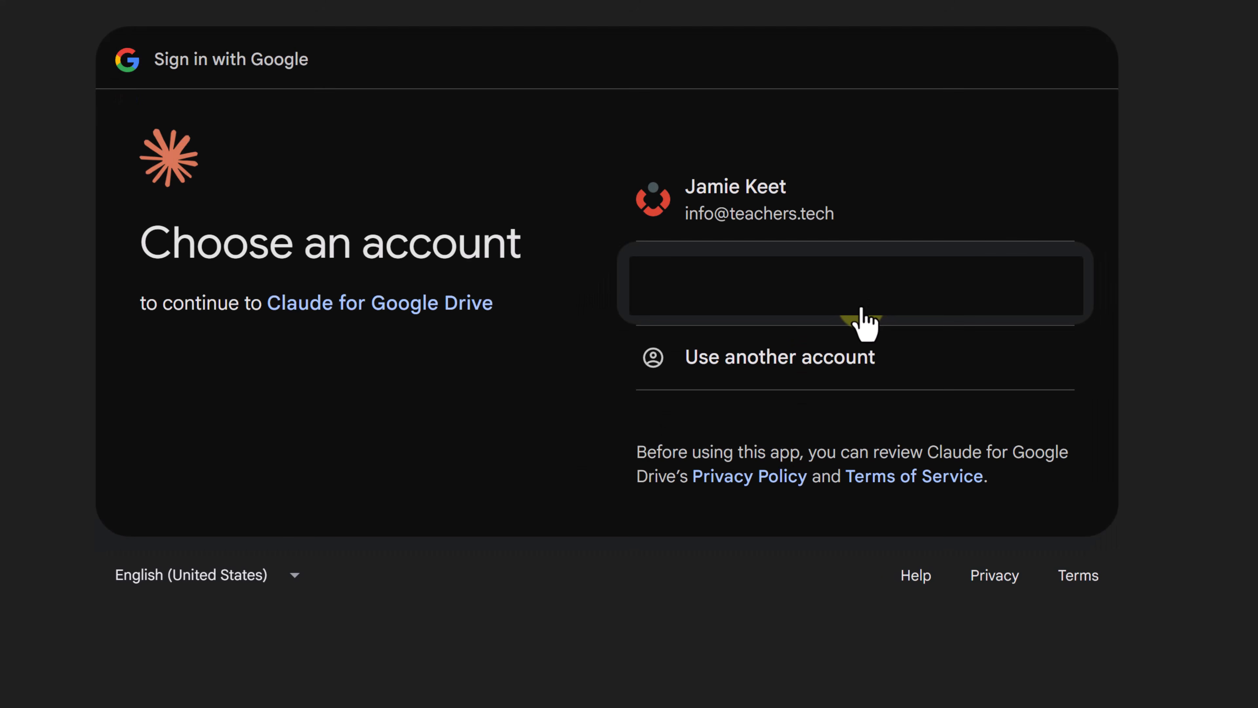
click(851, 237)
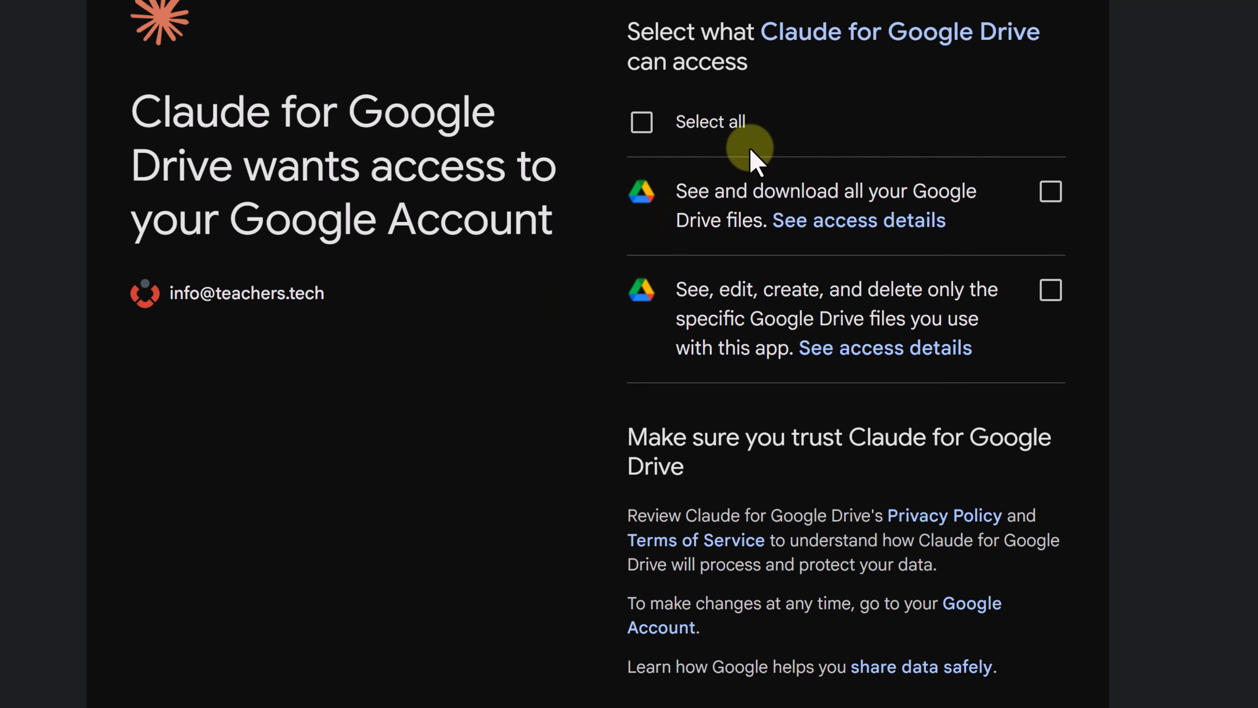
click(642, 122)
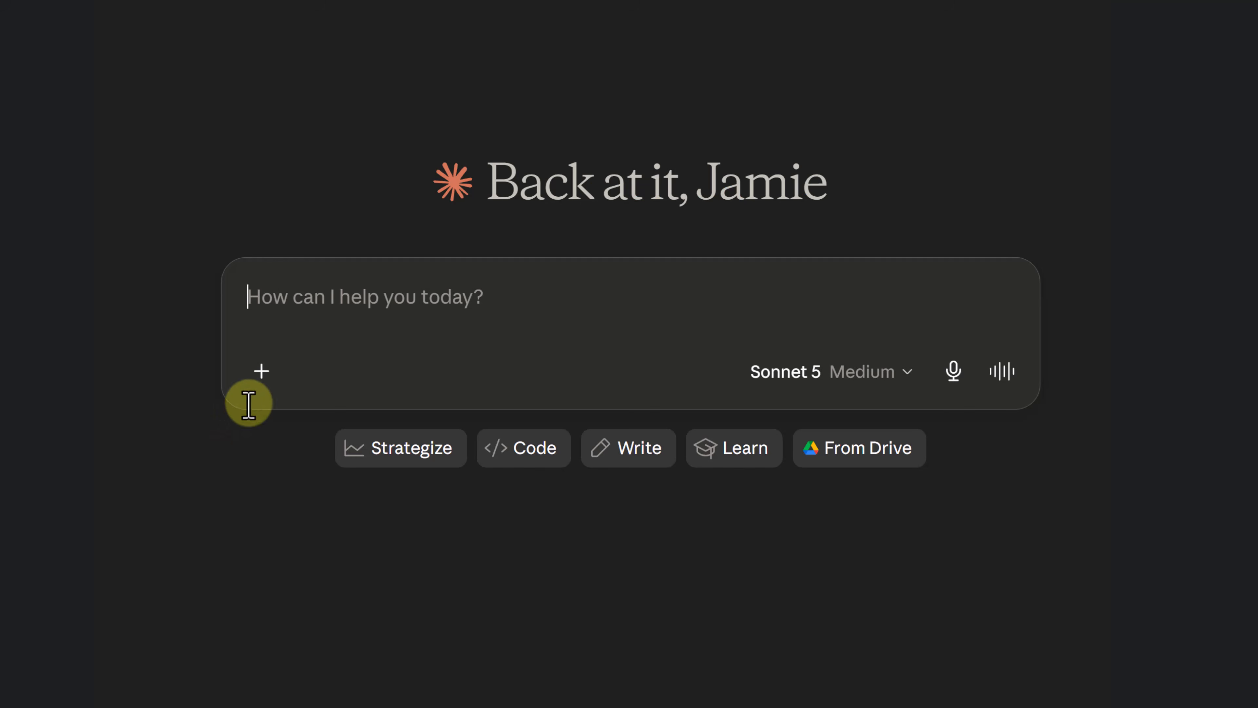
click(262, 371)
mouse_move(430, 201)
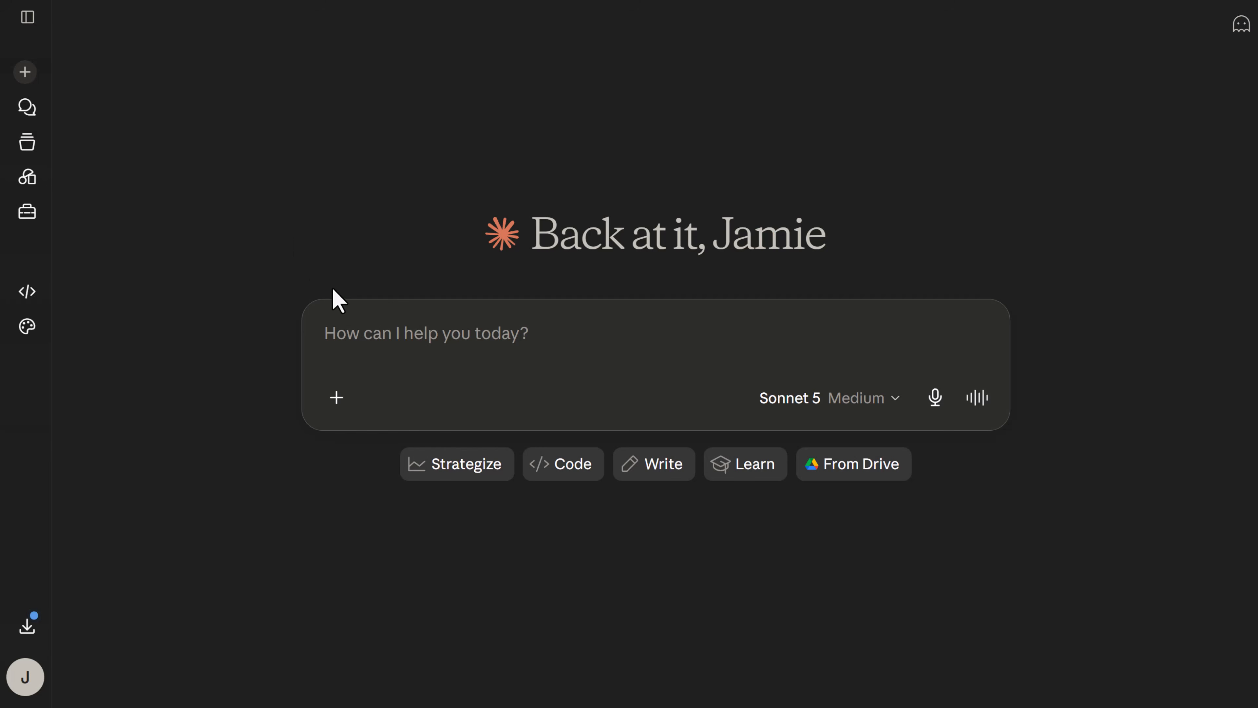
Ask "Find my Basecamp Brew supplier price list in my Google Drive and summarize what changed from last year" and read through the answer.
click(387, 332)
text(Find my Basecamp Brew supplier price list in my Google Drive and summarize what changed from last year)
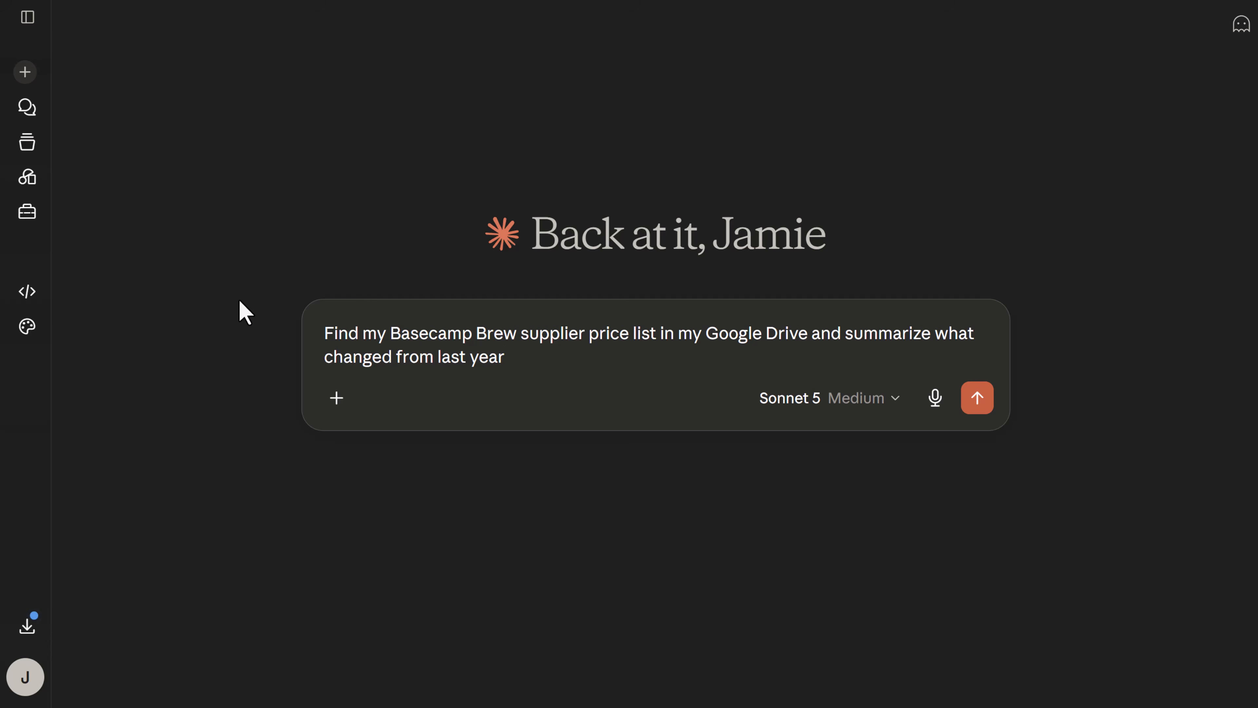
key(Return)
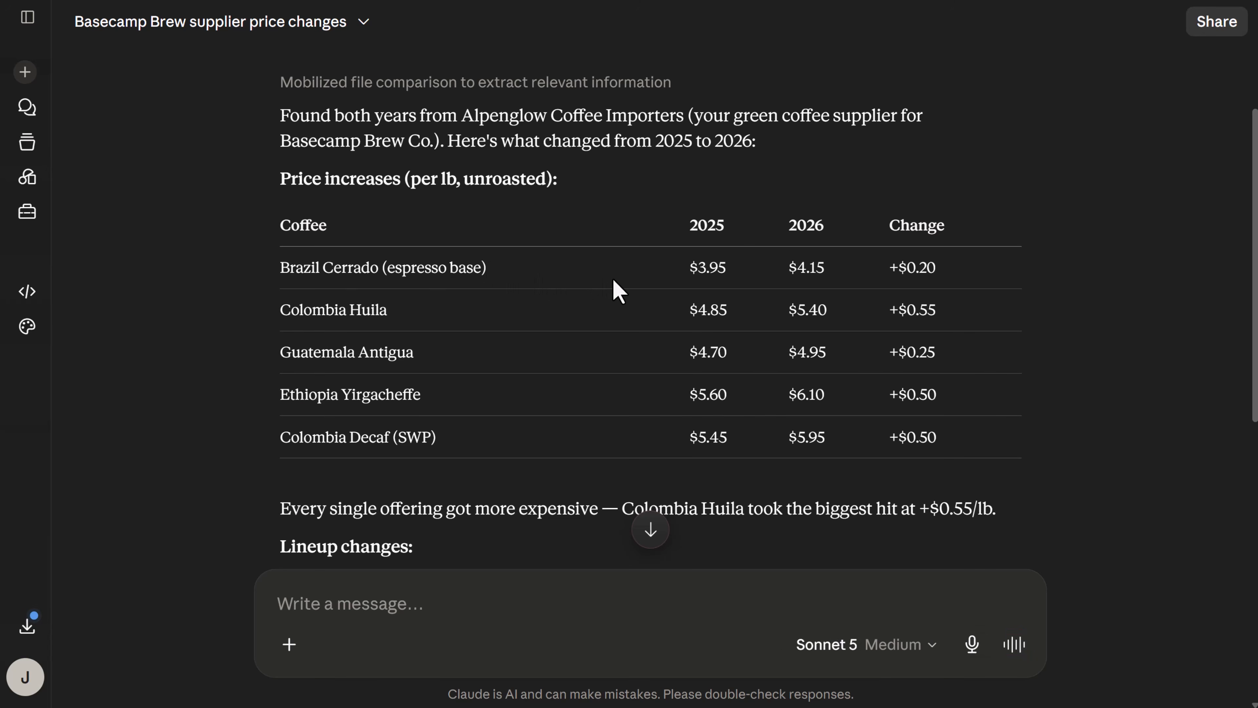
scroll(626, 291, down, 5)
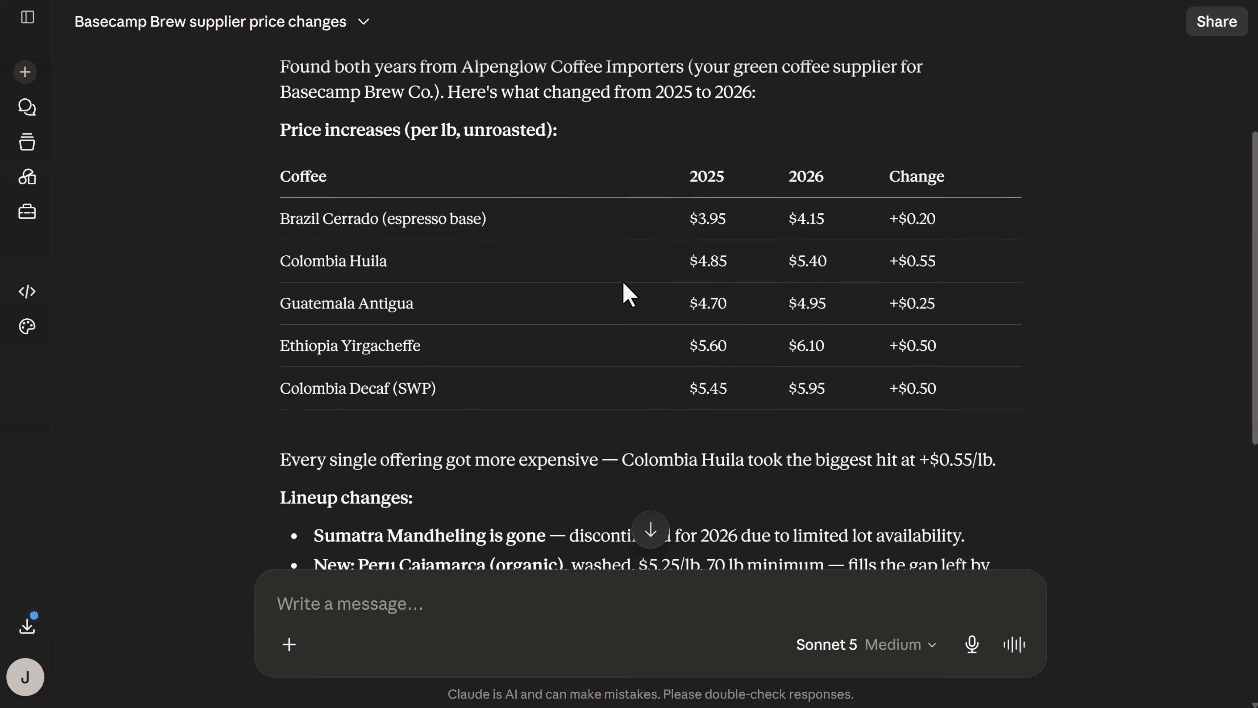
scroll(666, 346, down, 6)
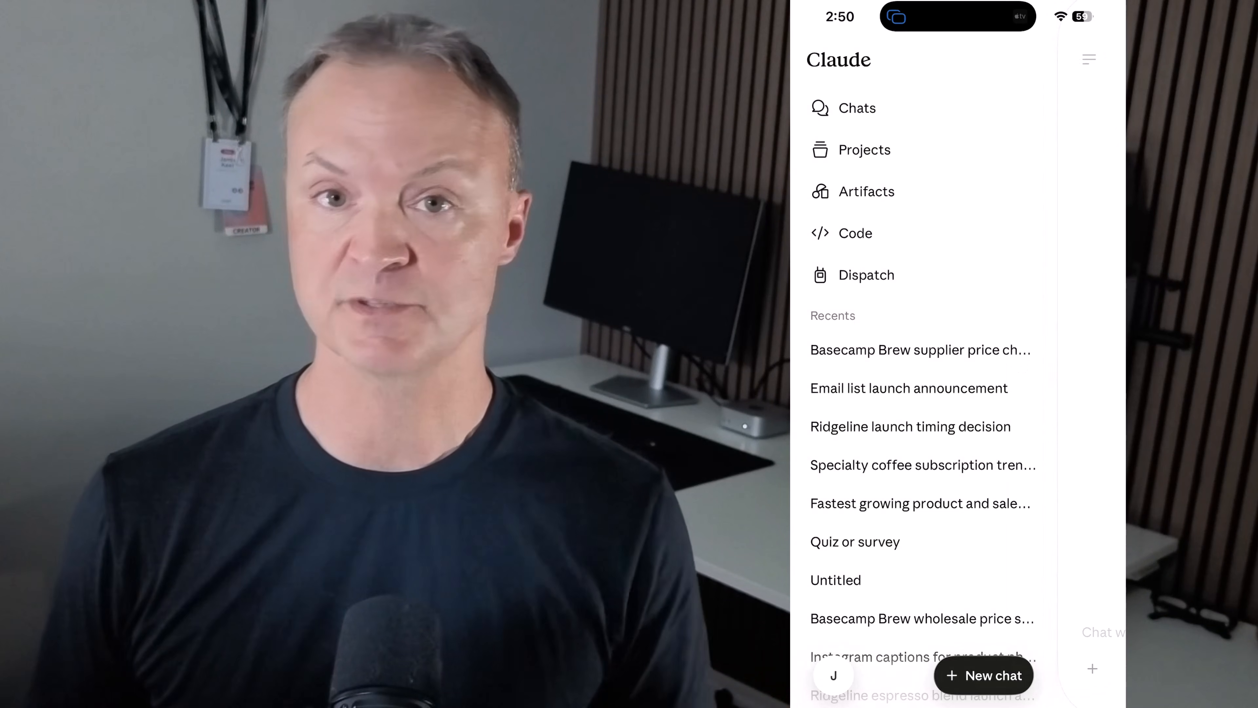
In the Claude mobile app, look through the recent chats, the Ridgeline Launch project and the artifacts.
scroll(923, 427, down, 2)
scroll(923, 426, up, 3)
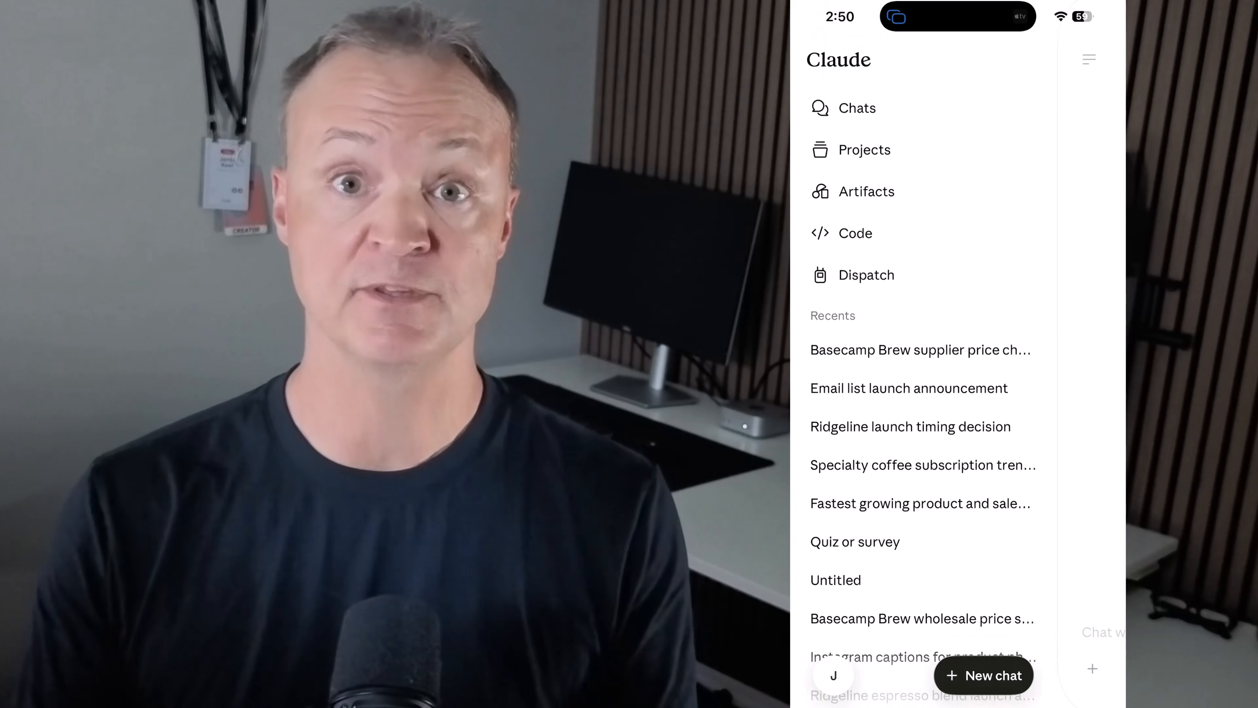
click(865, 150)
click(956, 111)
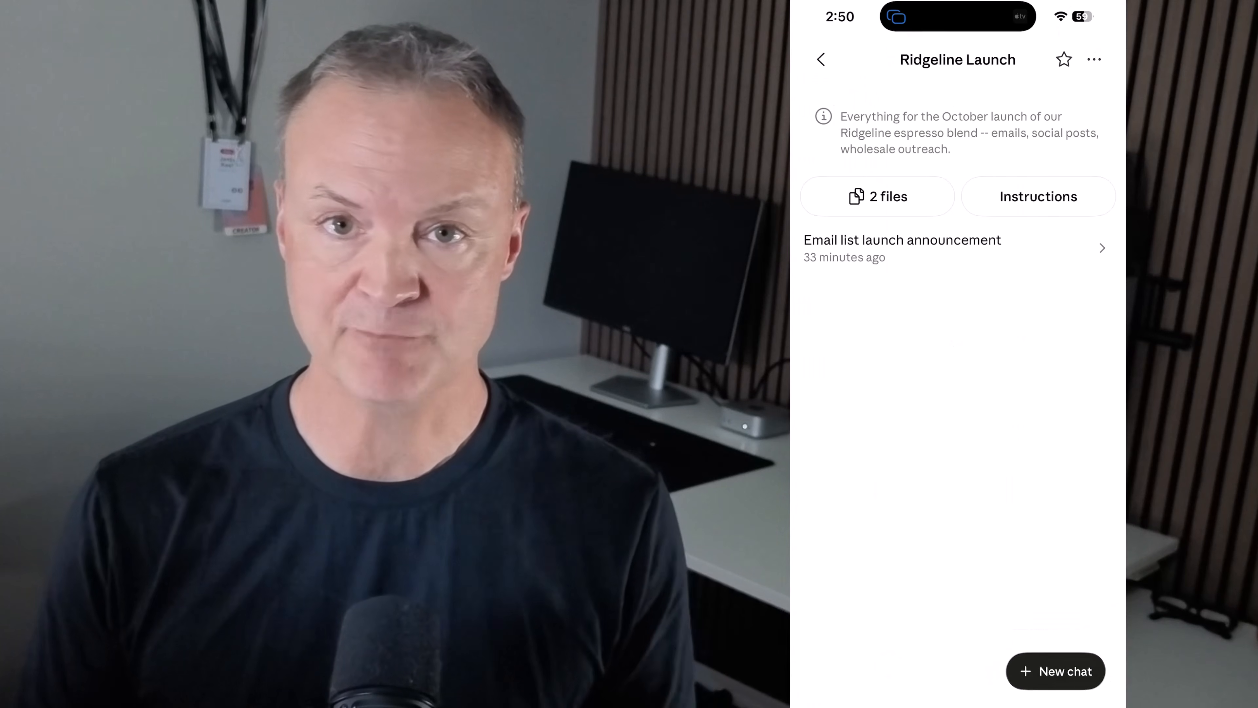
click(822, 59)
click(822, 59)
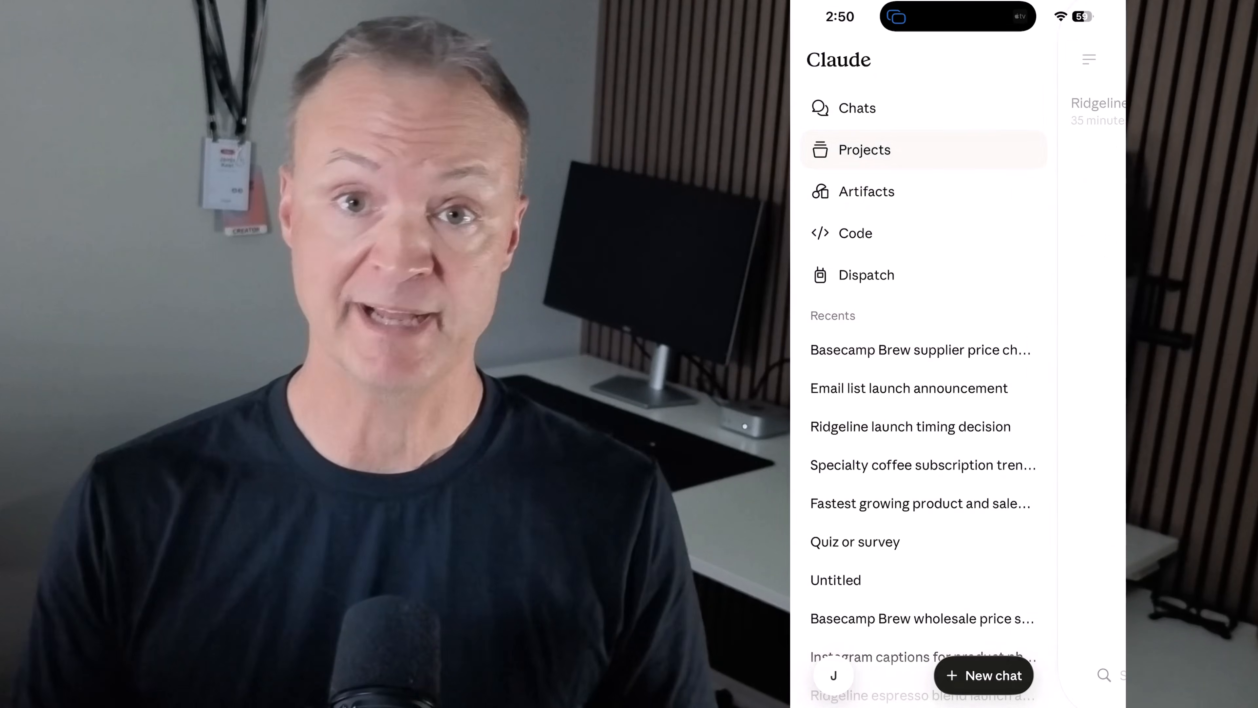
click(866, 189)
click(821, 60)
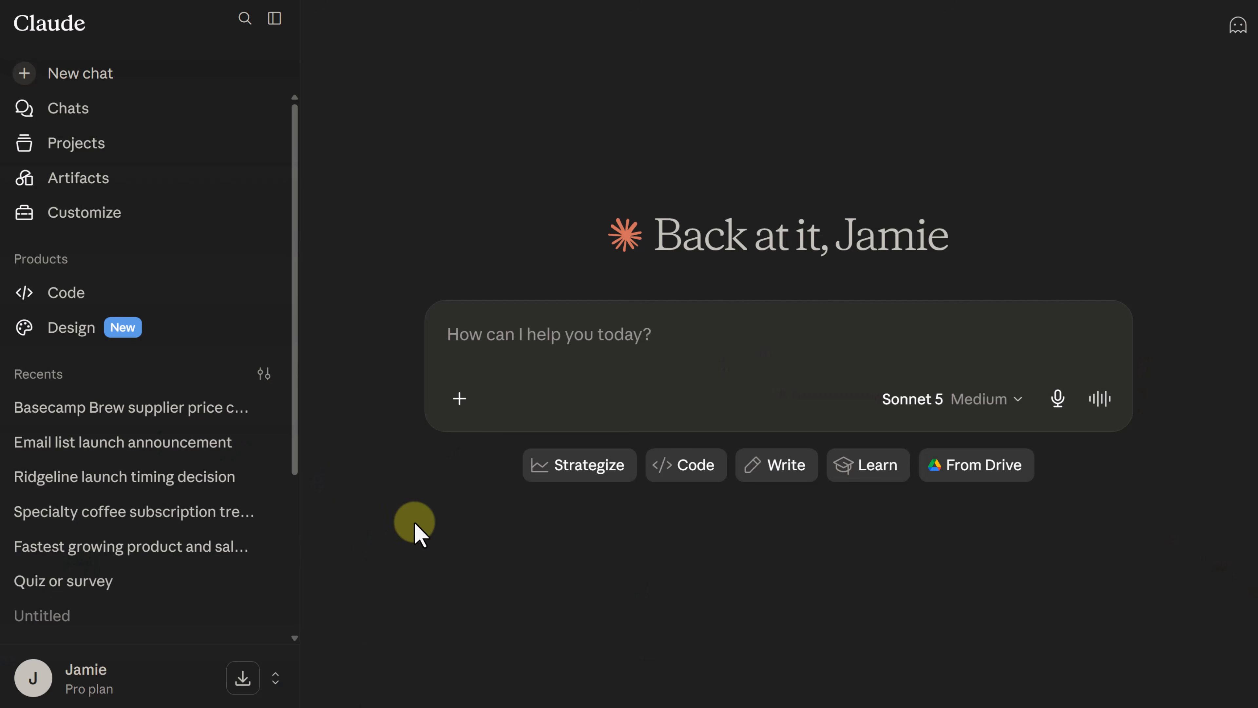
Browse Claude's apps and extensions page, and view the Code section of the desktop app before returning to its home view.
click(244, 677)
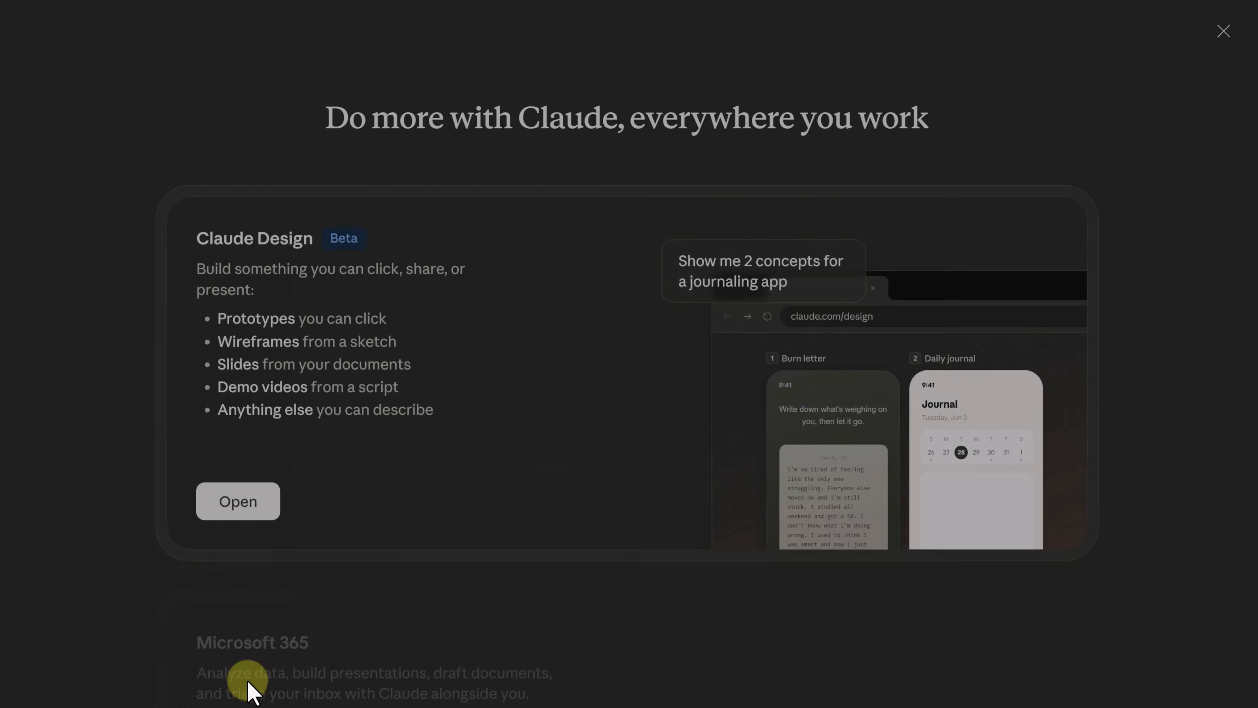
scroll(510, 519, down, 5)
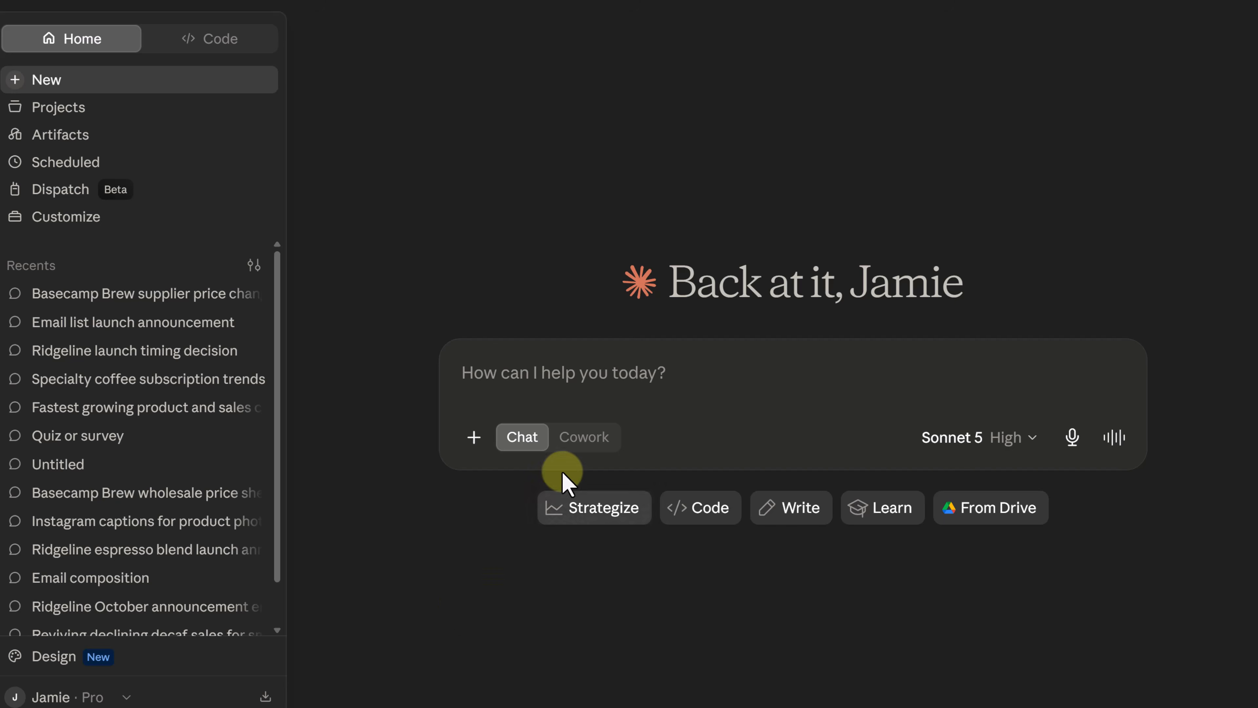
click(215, 45)
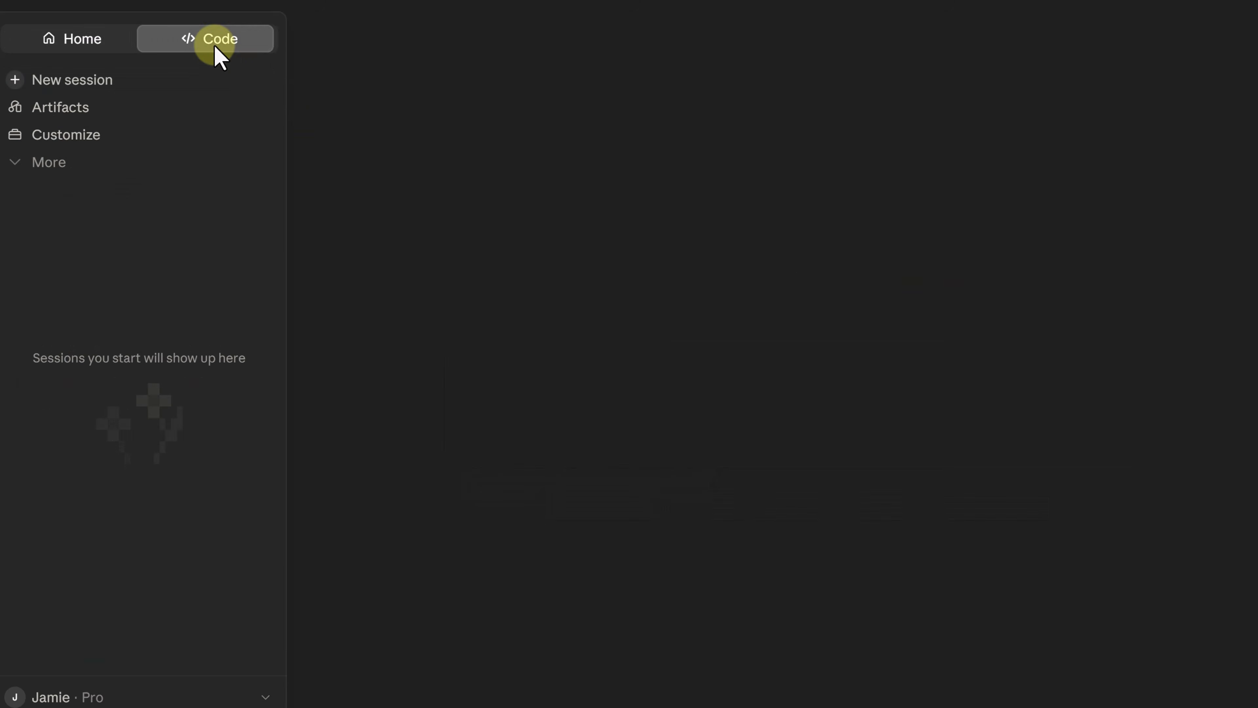
click(94, 40)
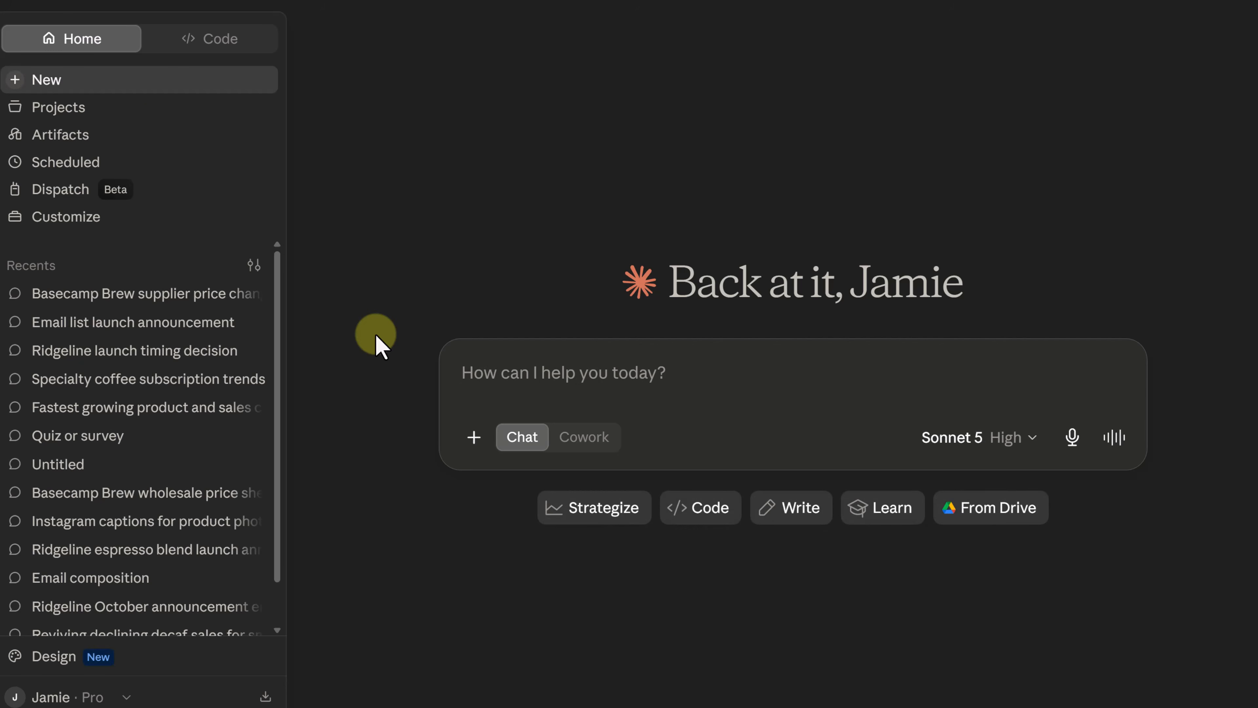